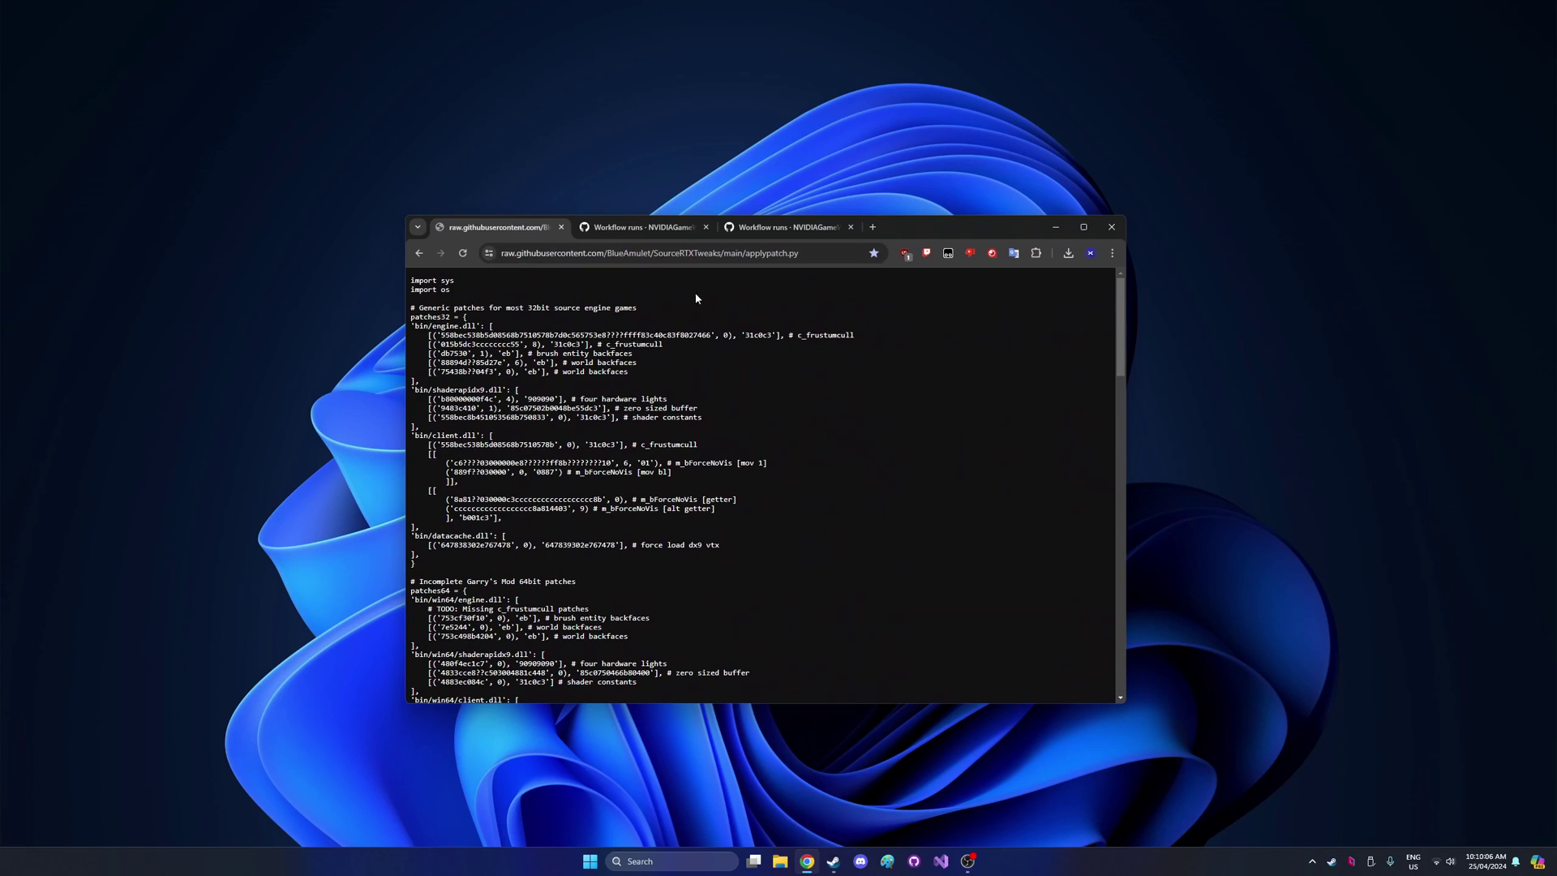
Step: Save the applypatch.py script from GitHub to disk
right_click(706, 299)
left_click(749, 373)
left_click(1139, 698)
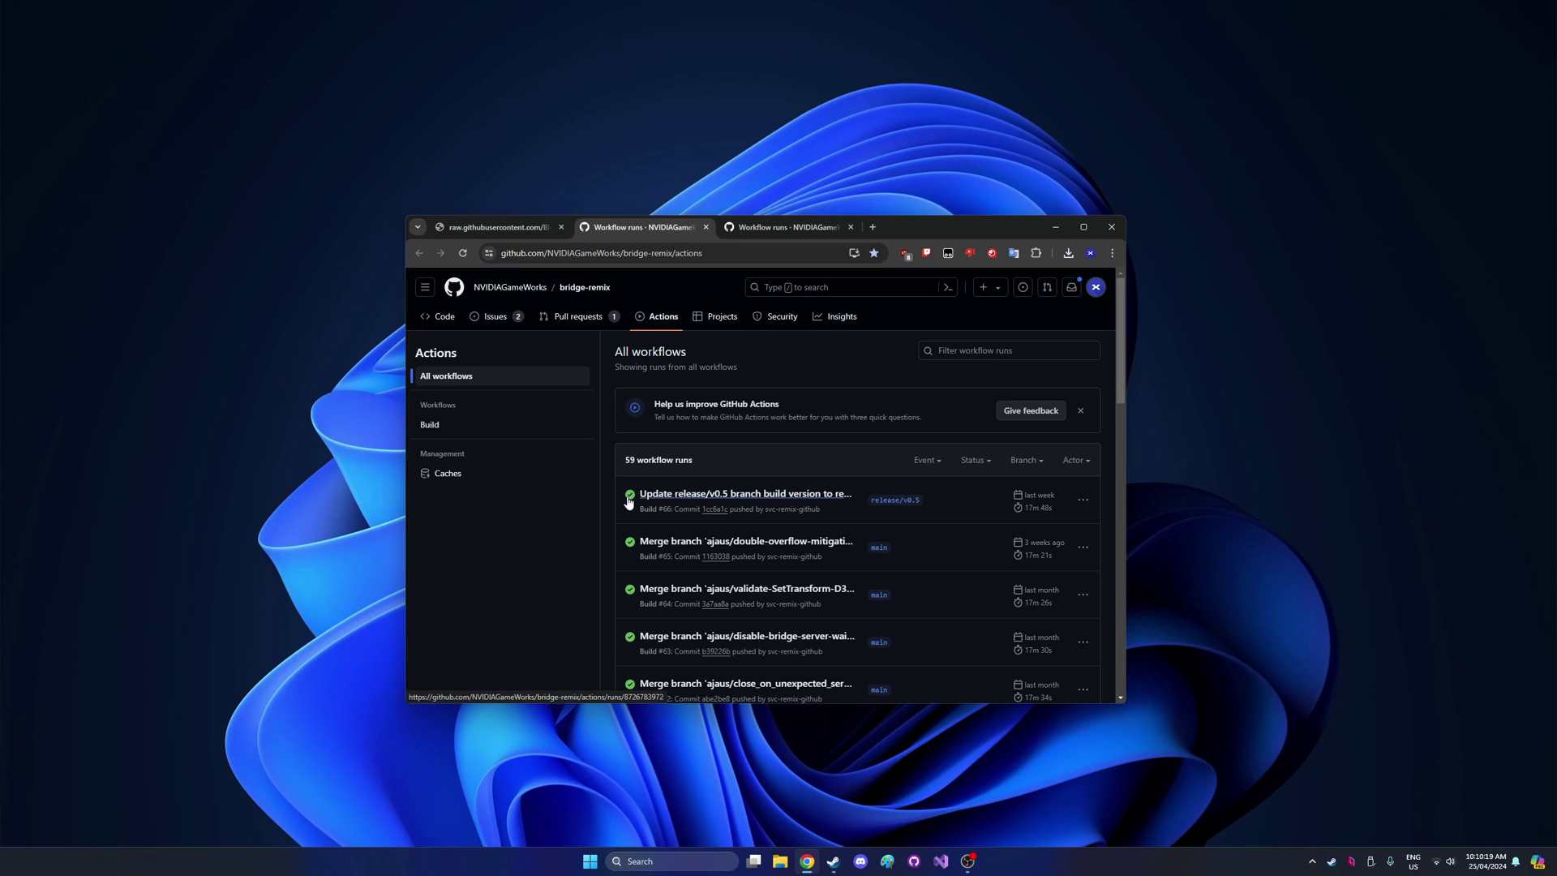
Step: Save the bridge-remix-1cc6a1c-66-release artifact (27.6 MB) from bridge-remix run #66
left_click(670, 496)
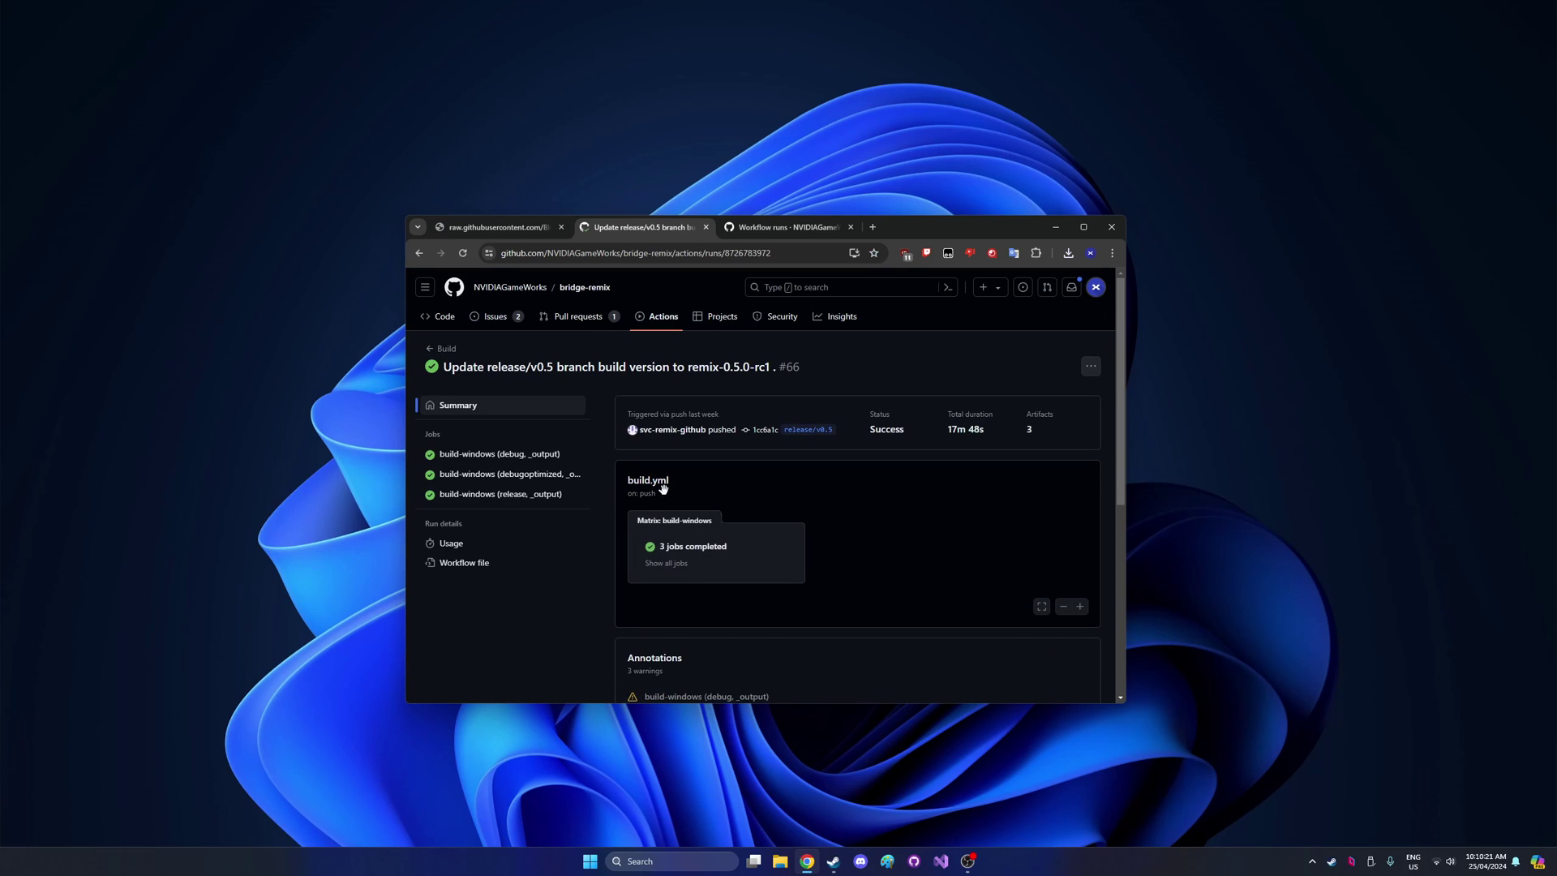
scroll(621, 496, "down", 4)
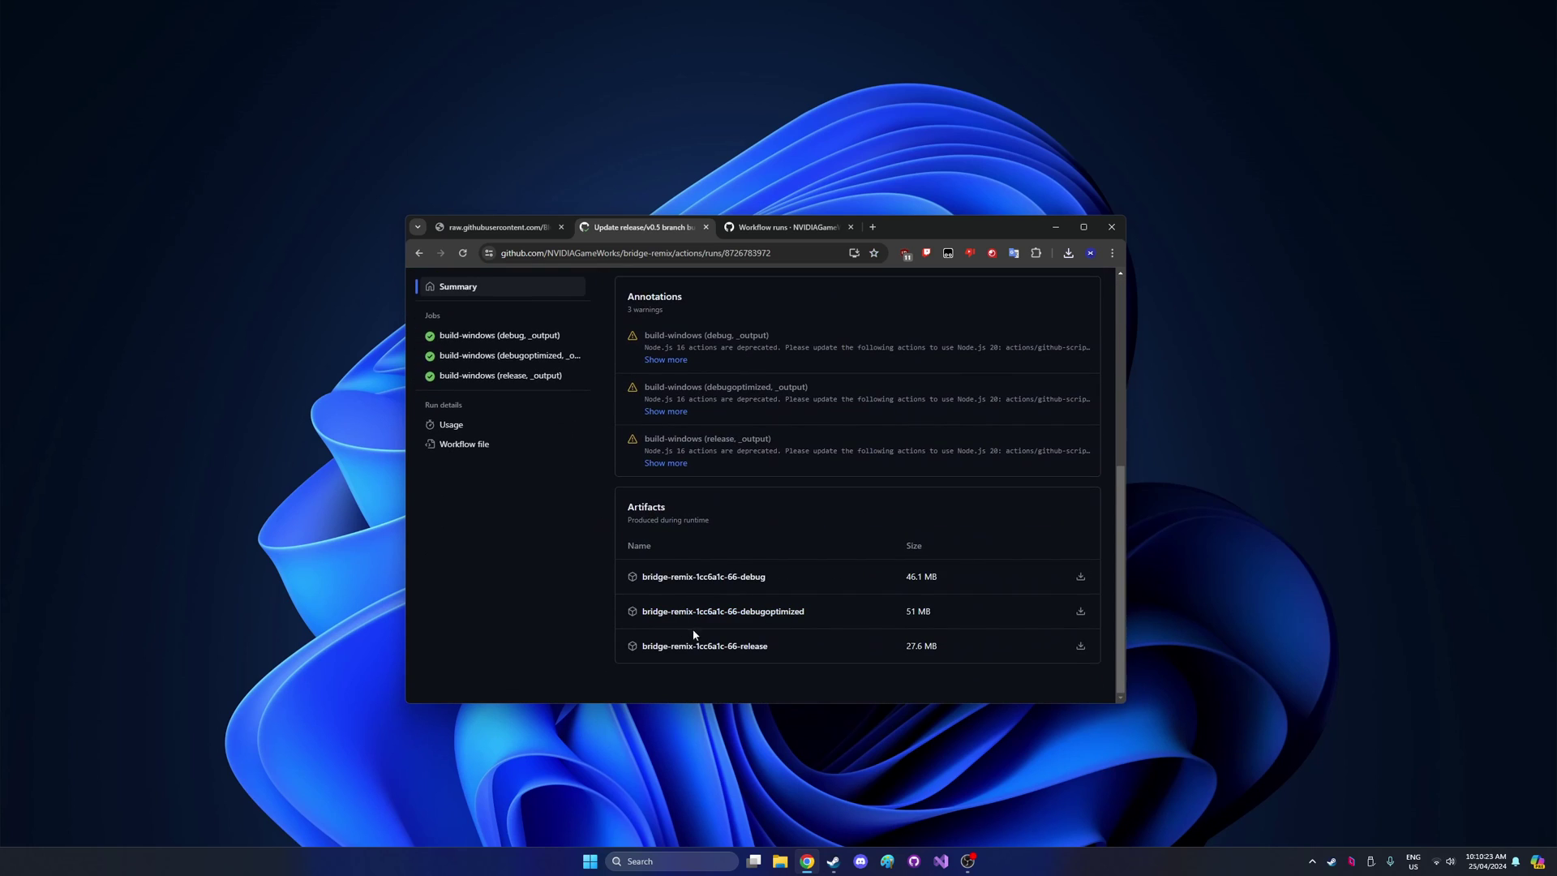
right_click(716, 655)
left_click(770, 723)
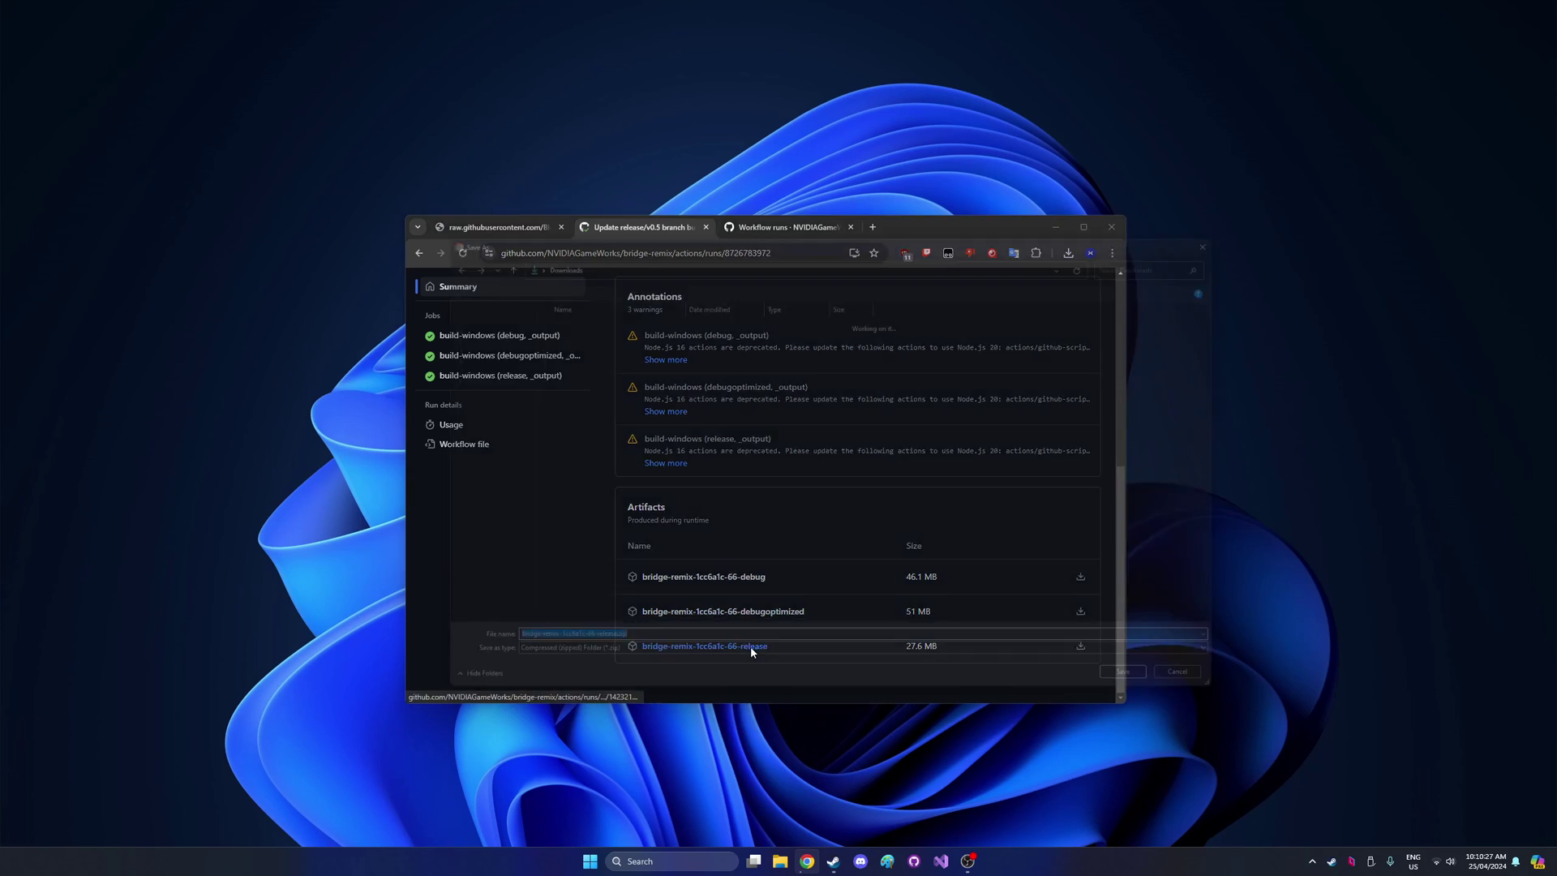
left_click(1138, 701)
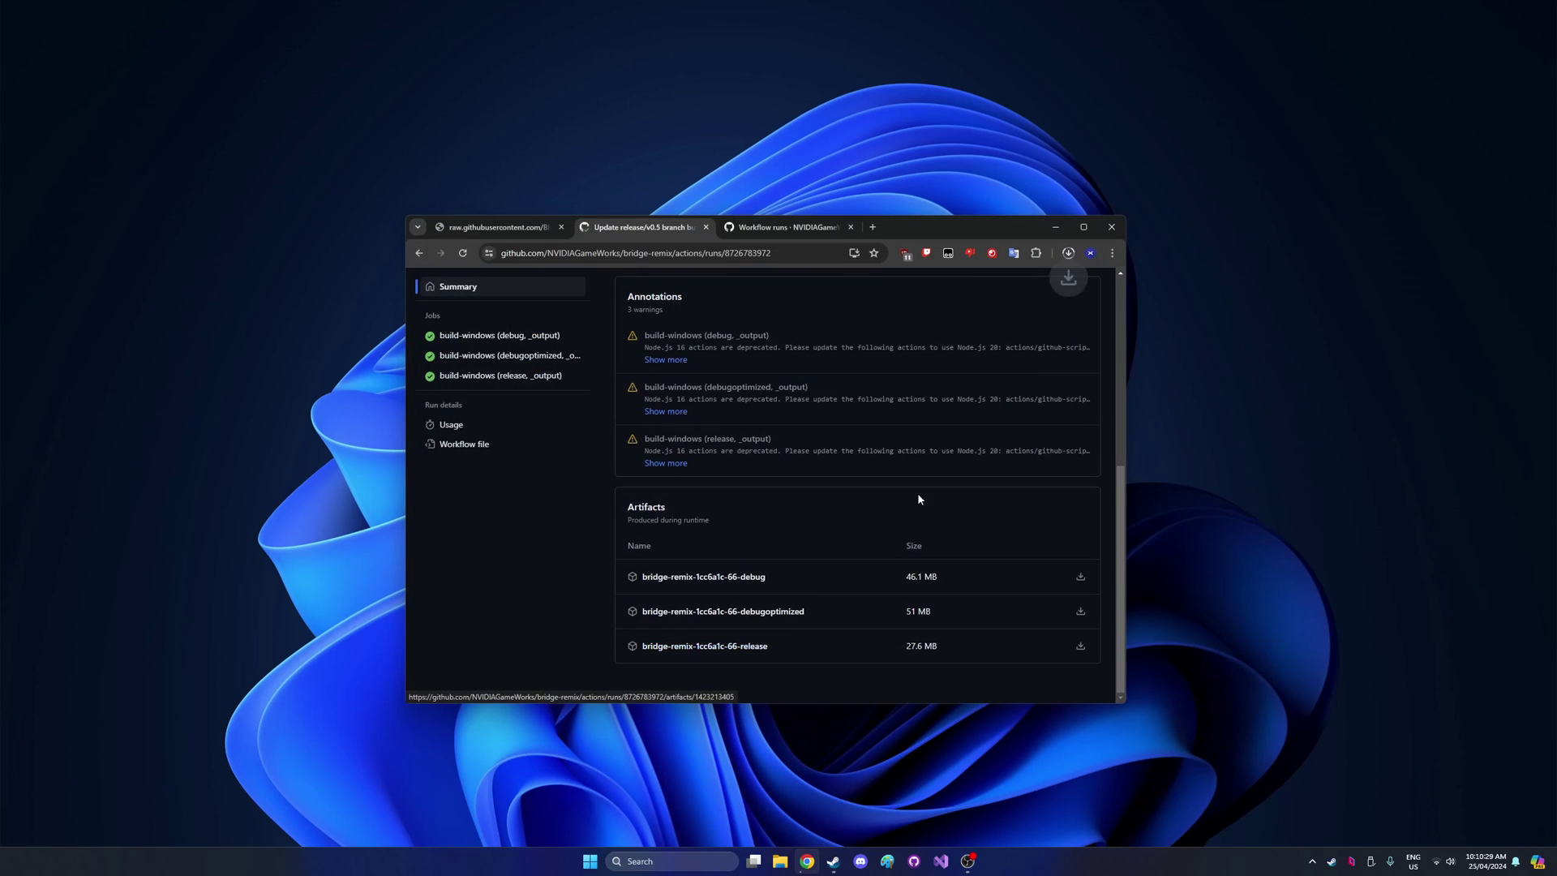
Step: Open the latest dxvk-remix run #533 and save its release artifact zip
left_click(744, 230)
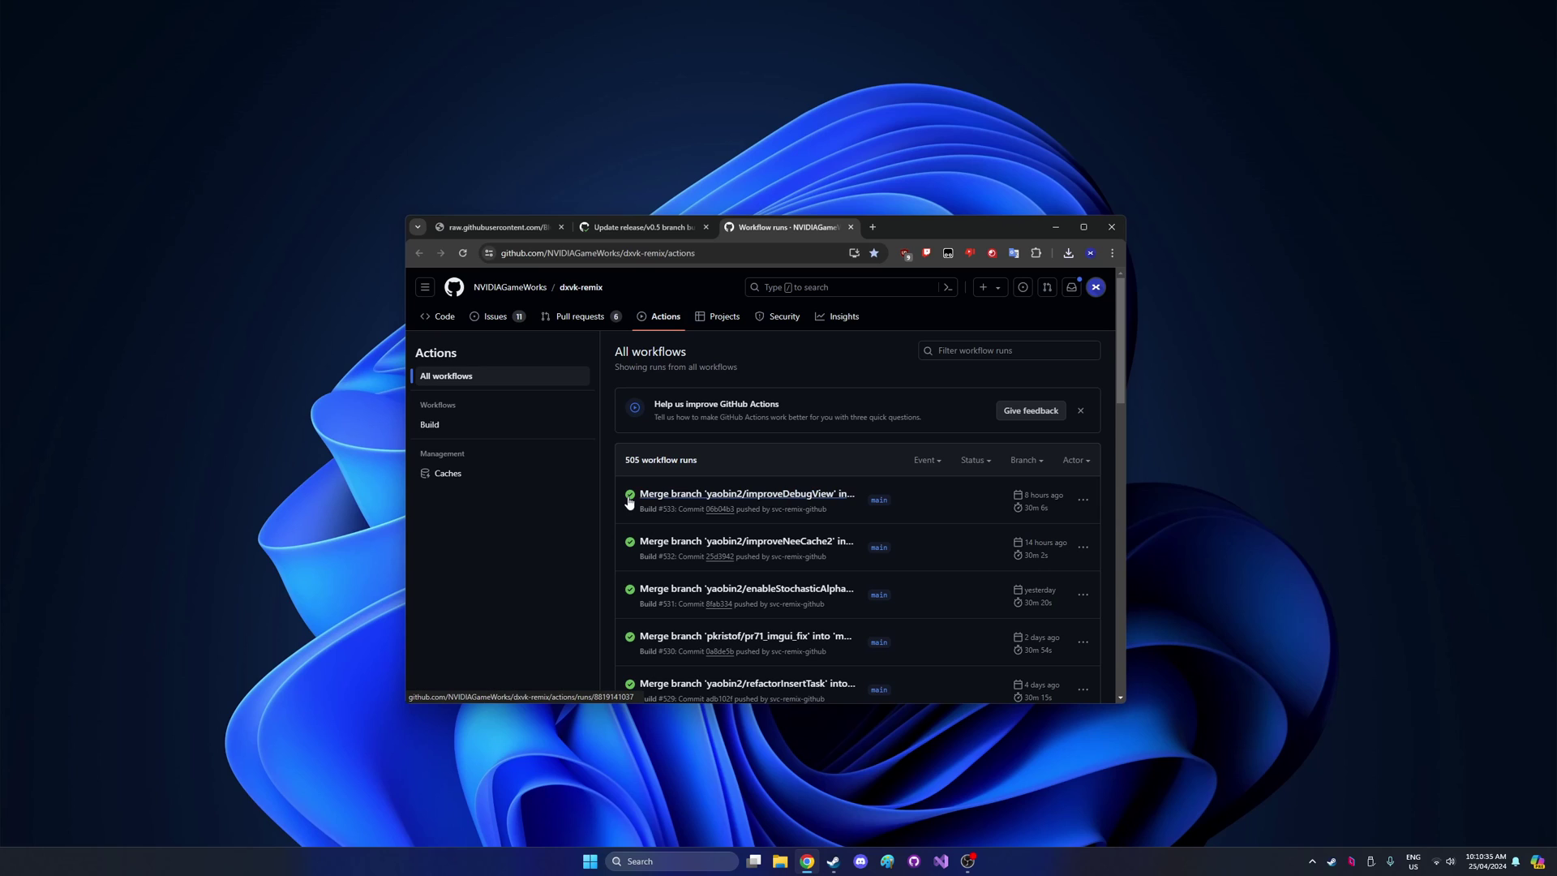
left_click(706, 501)
scroll(627, 556, "down", 2)
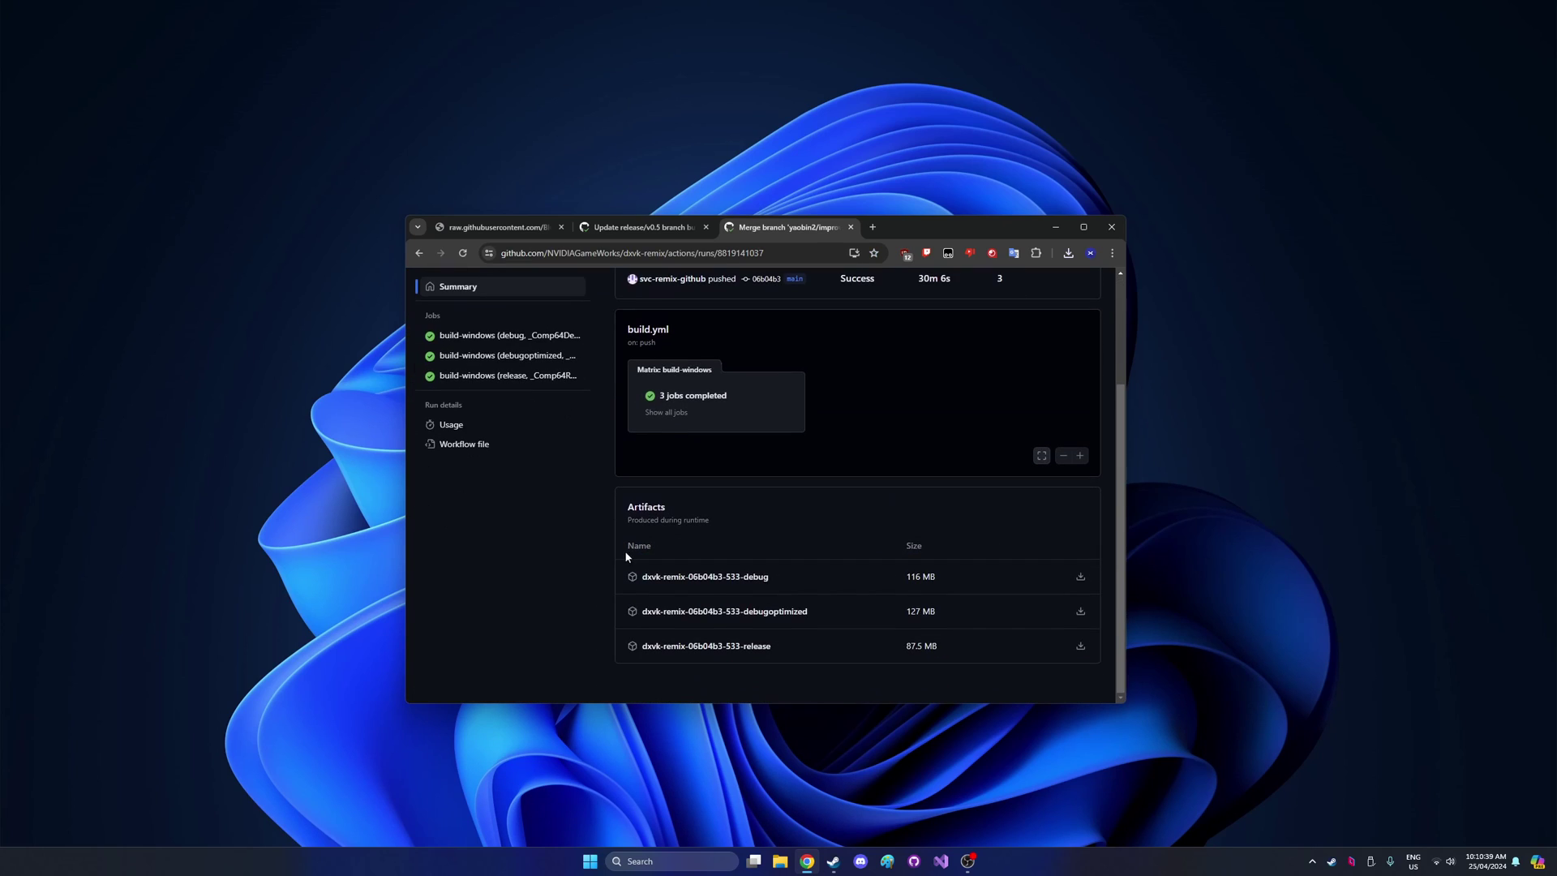
right_click(734, 649)
left_click(776, 718)
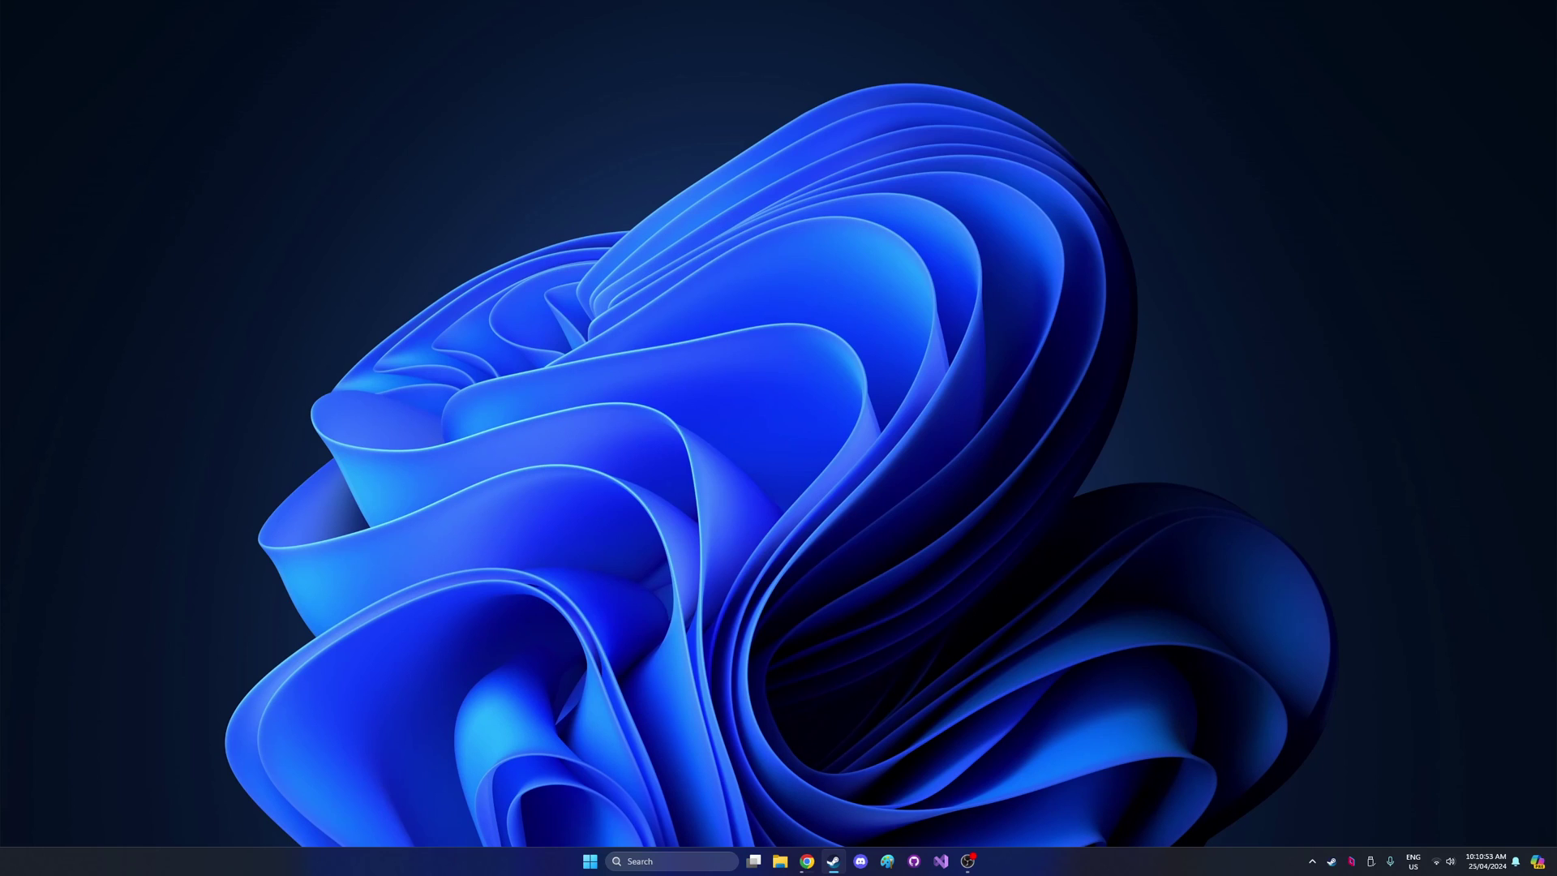
Step: Center the Steam window and open Garry's Mod's folder via Manage > Browse local files
left_click_drag(1556, 261, 896, 229)
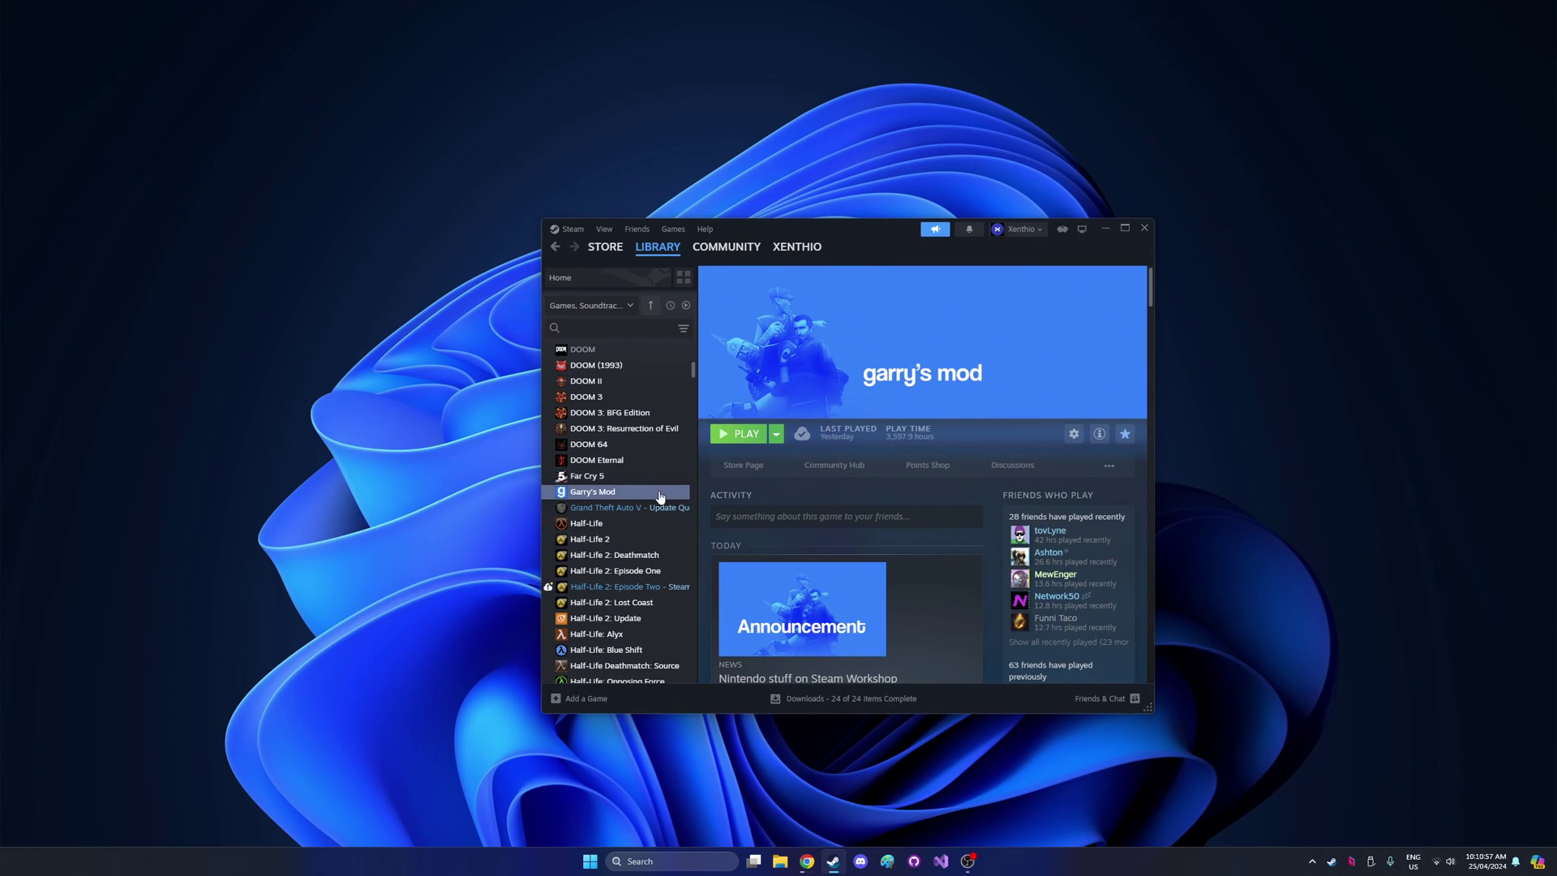
right_click(660, 493)
mouse_move(692, 572)
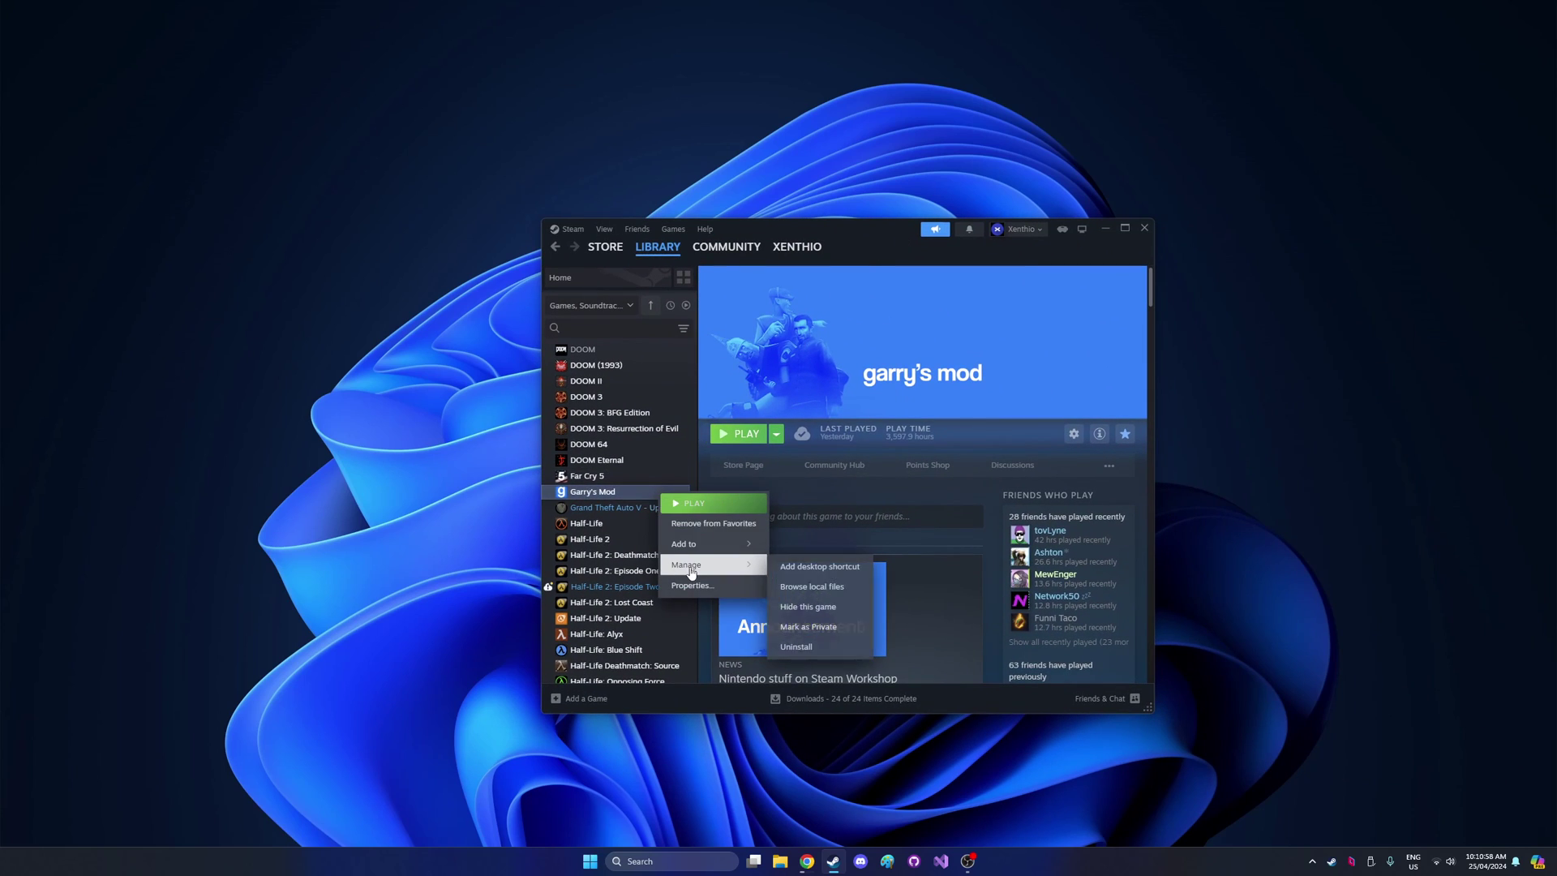
left_click(809, 588)
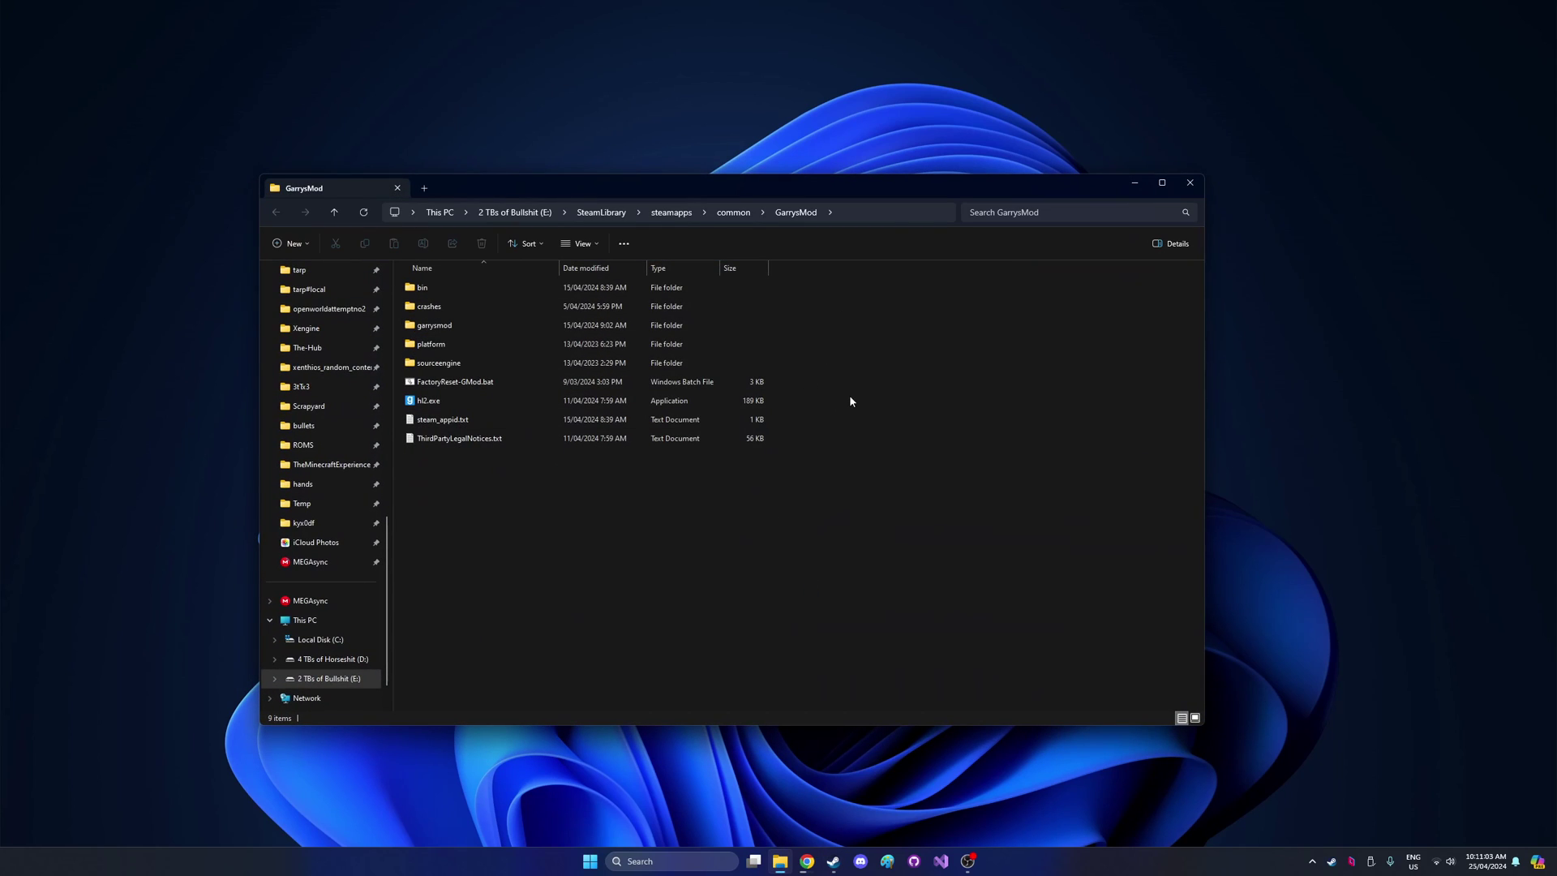
Step: In the common folder, copy the GarrysMod folder and paste a duplicate
left_click(734, 213)
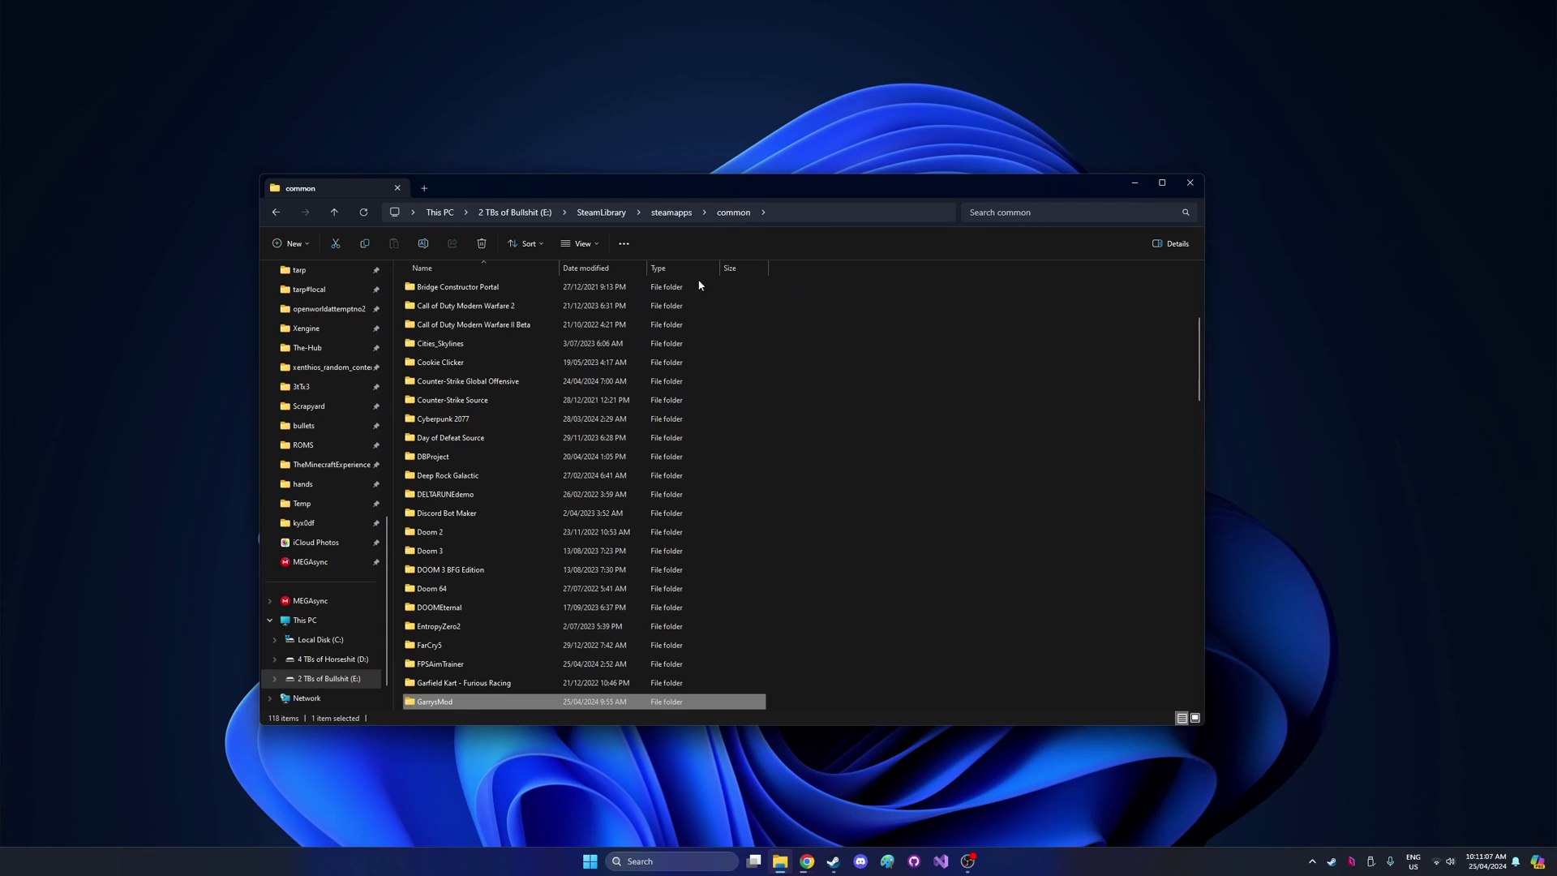
right_click(541, 702)
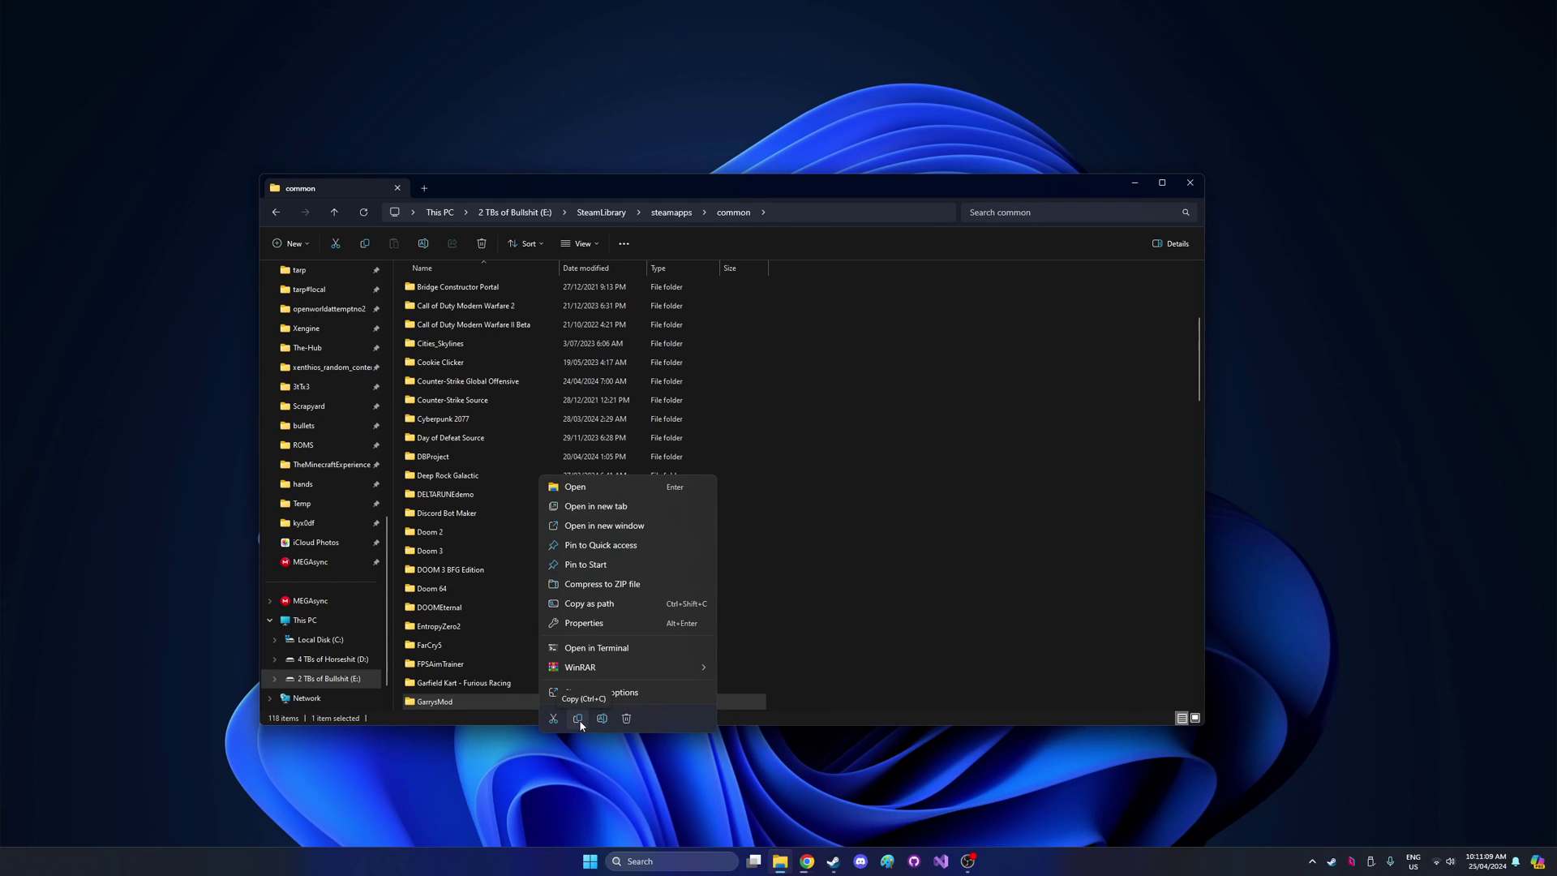
left_click(579, 718)
right_click(780, 688)
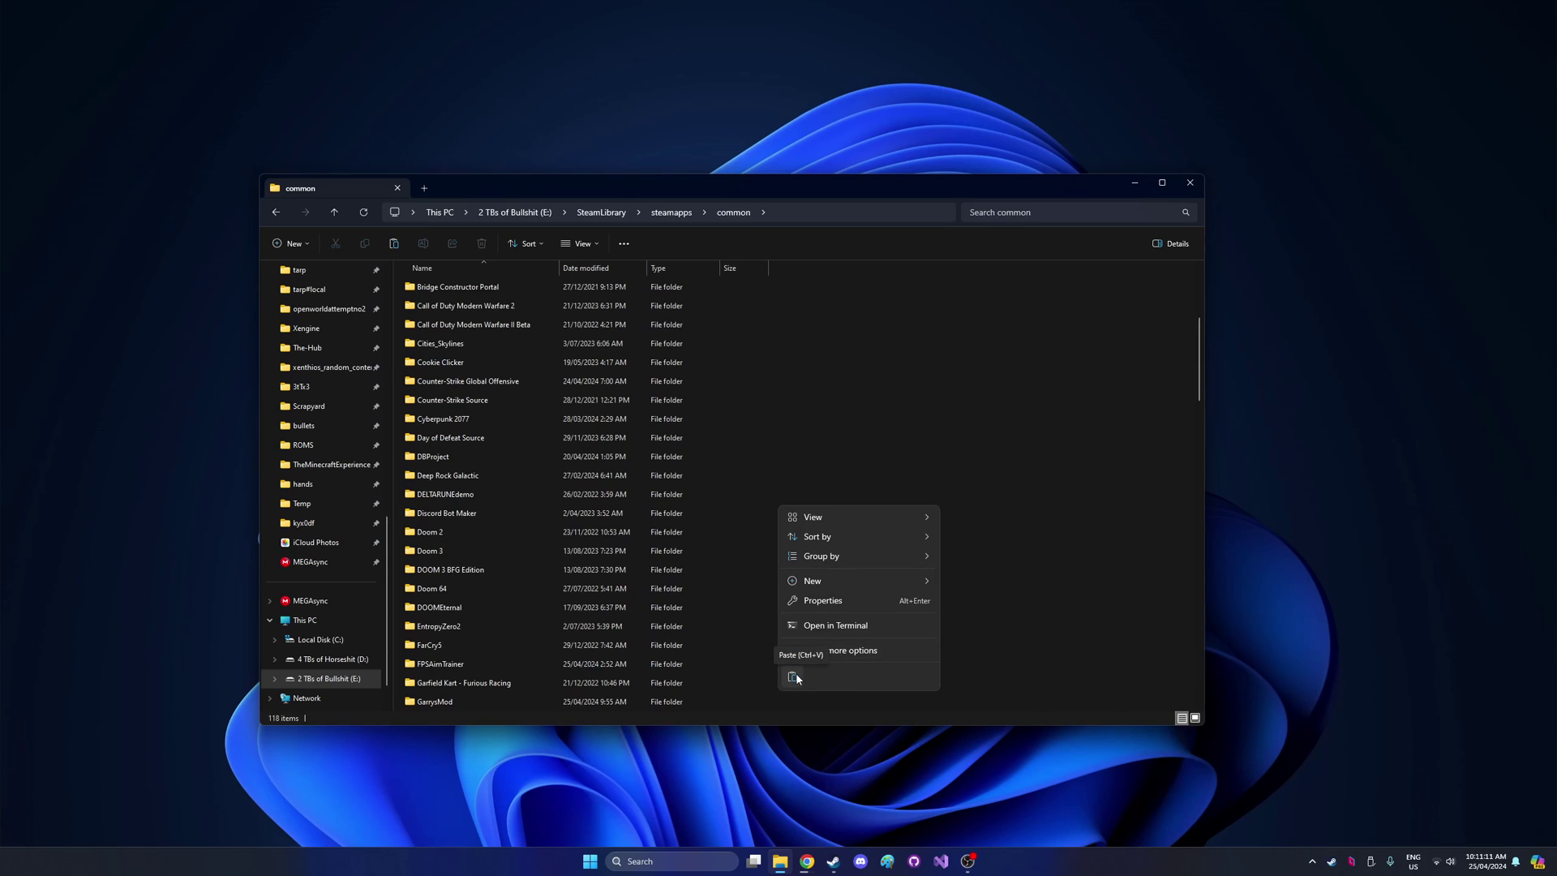
left_click(795, 679)
Step: Rename the duplicate from 'GarrysMod - Copy' to 'GarrysModWithRTX'
key("F2")
left_click_drag(454, 704, 508, 706)
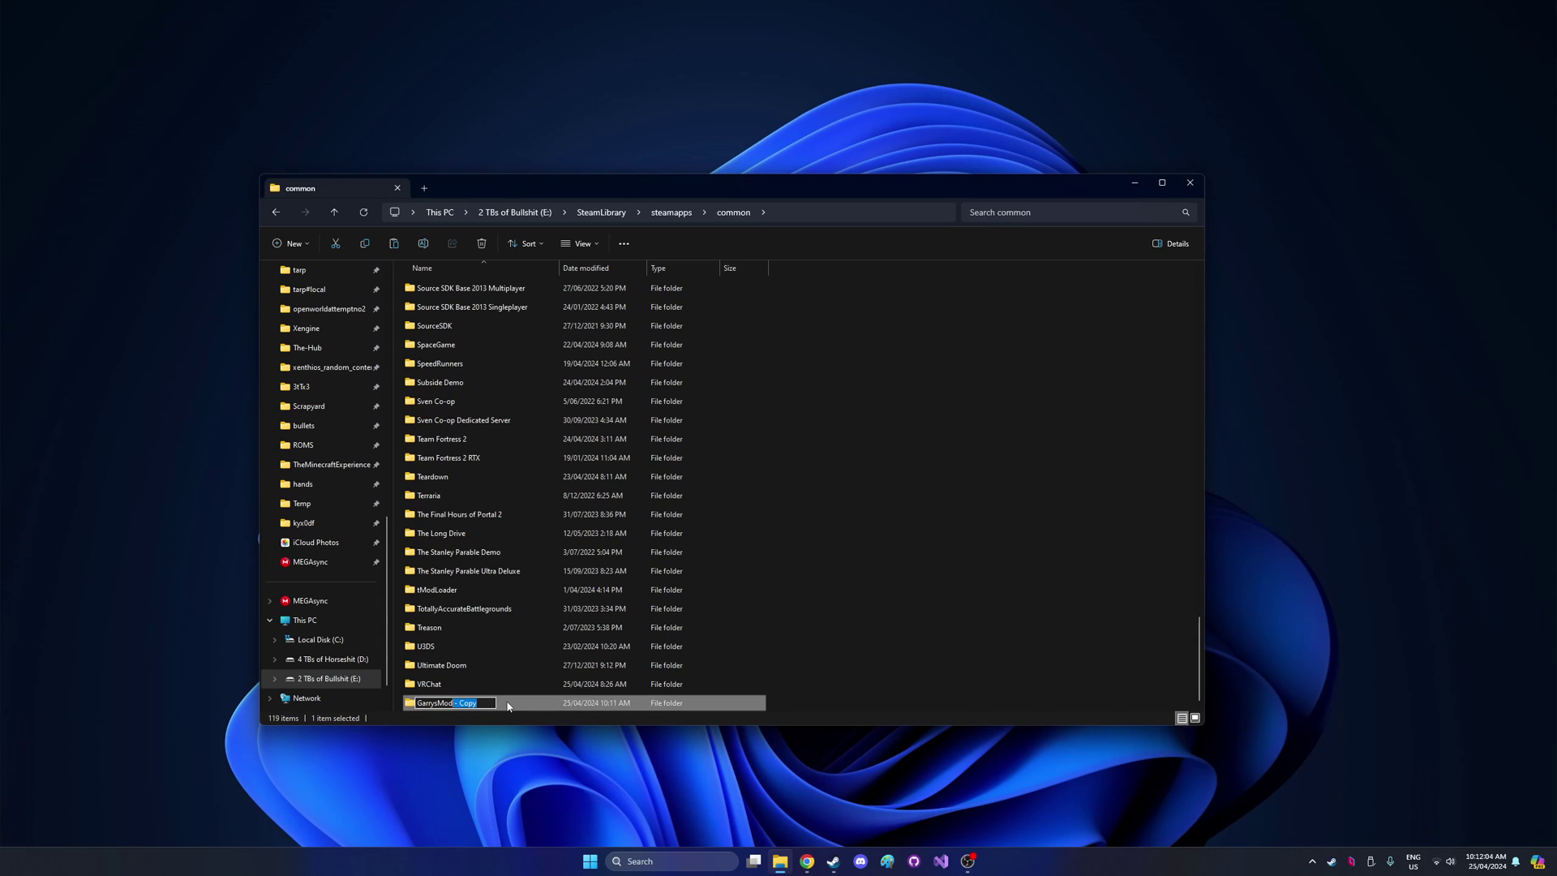
key("BackSpace")
type("WithRTX")
key("Return")
Step: Copy all six bridge-remix release files into GarrysModWithRTX's bin folder
double_click(505, 704)
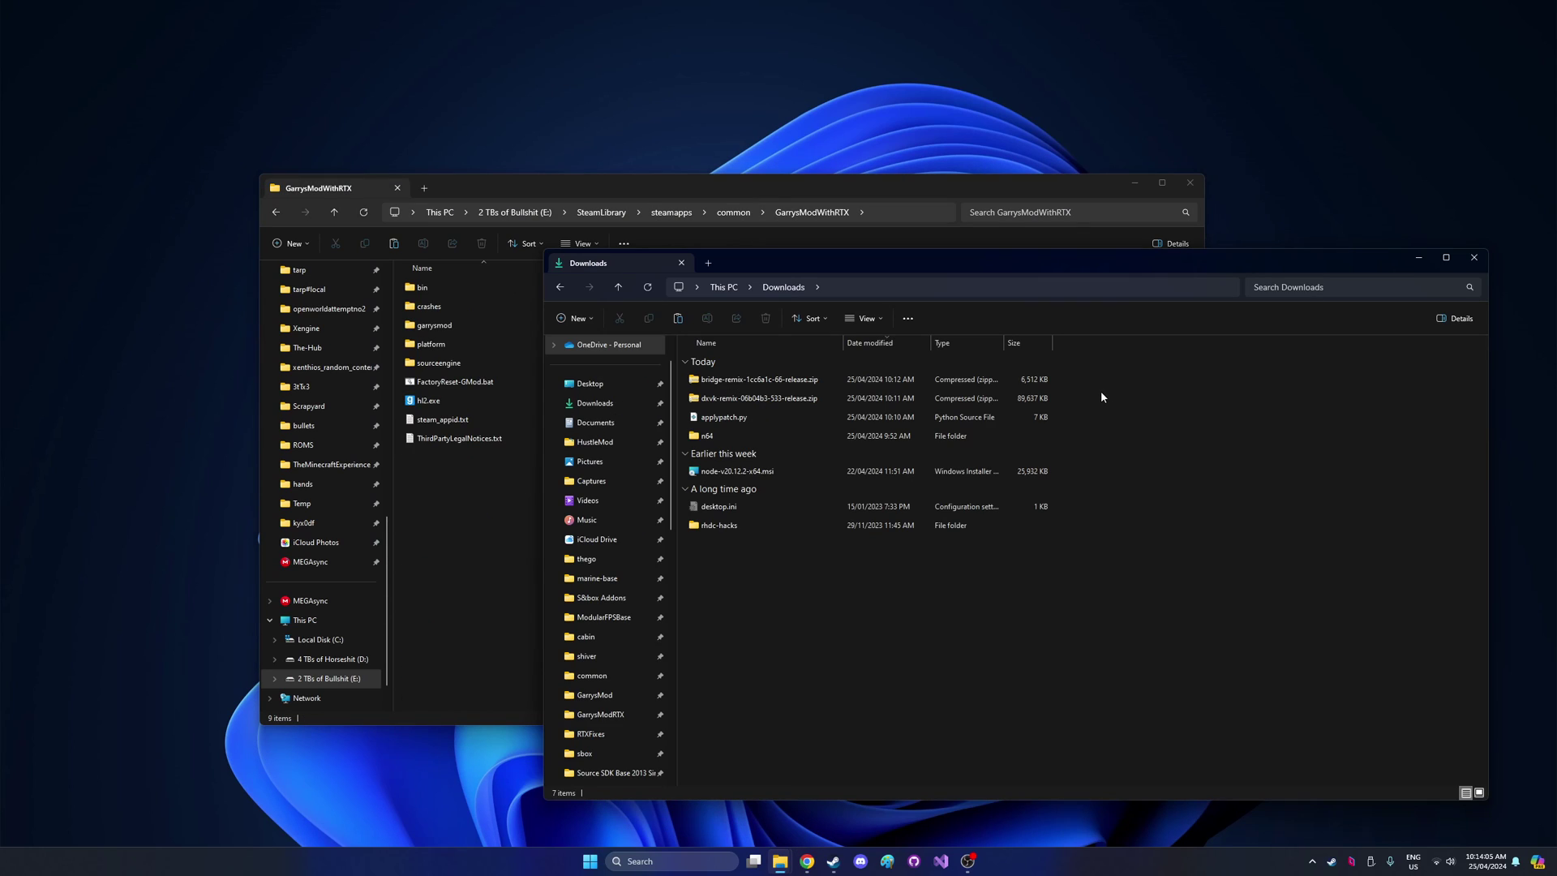
double_click(1039, 379)
key("ctrl+a")
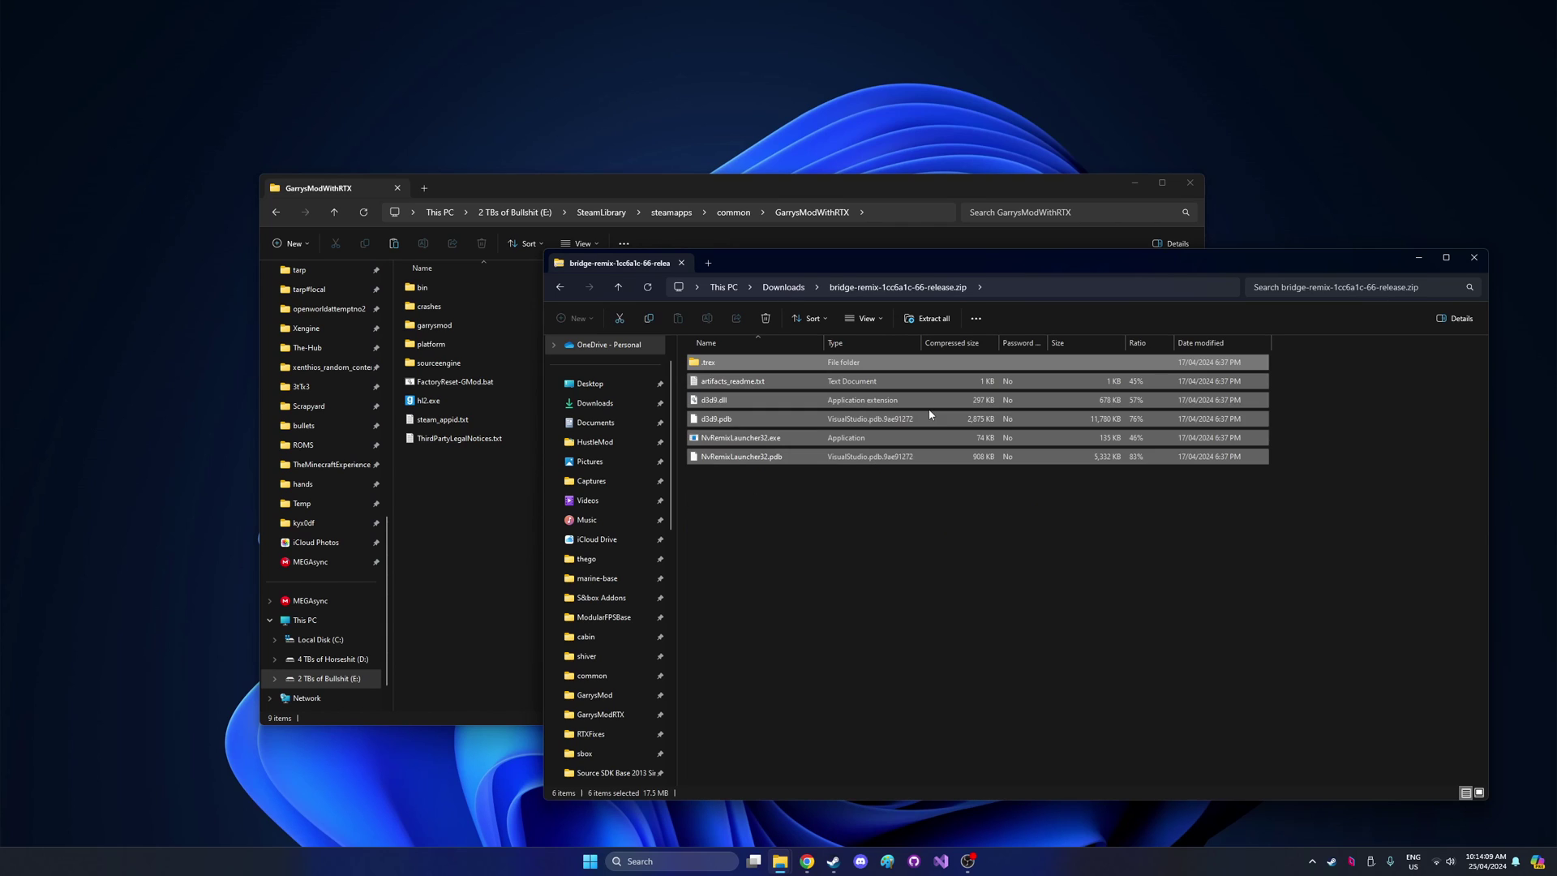
left_click(498, 519)
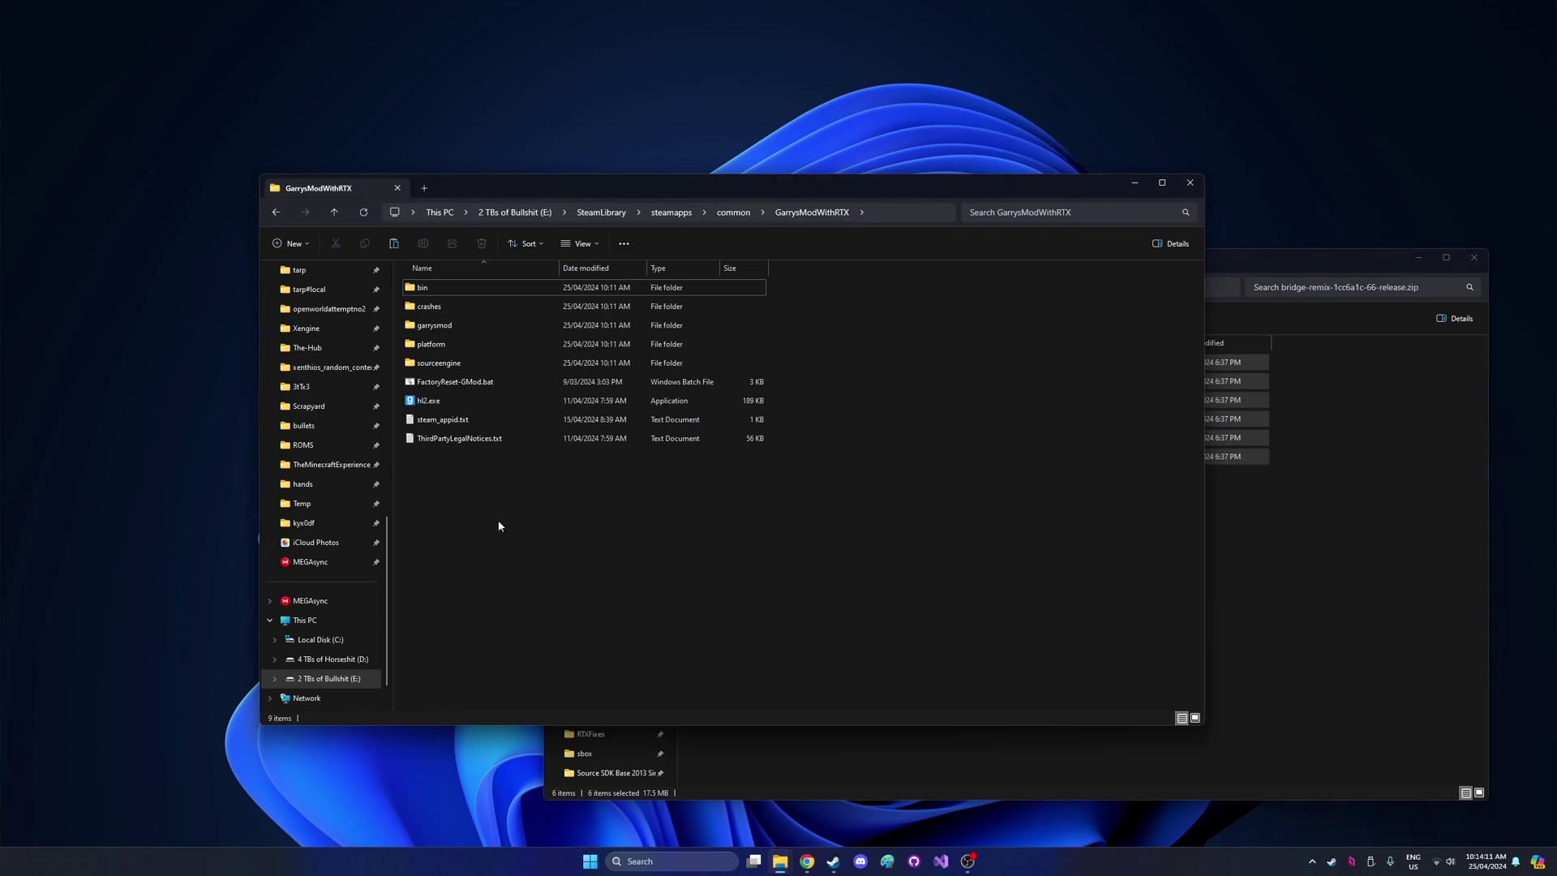
double_click(424, 287)
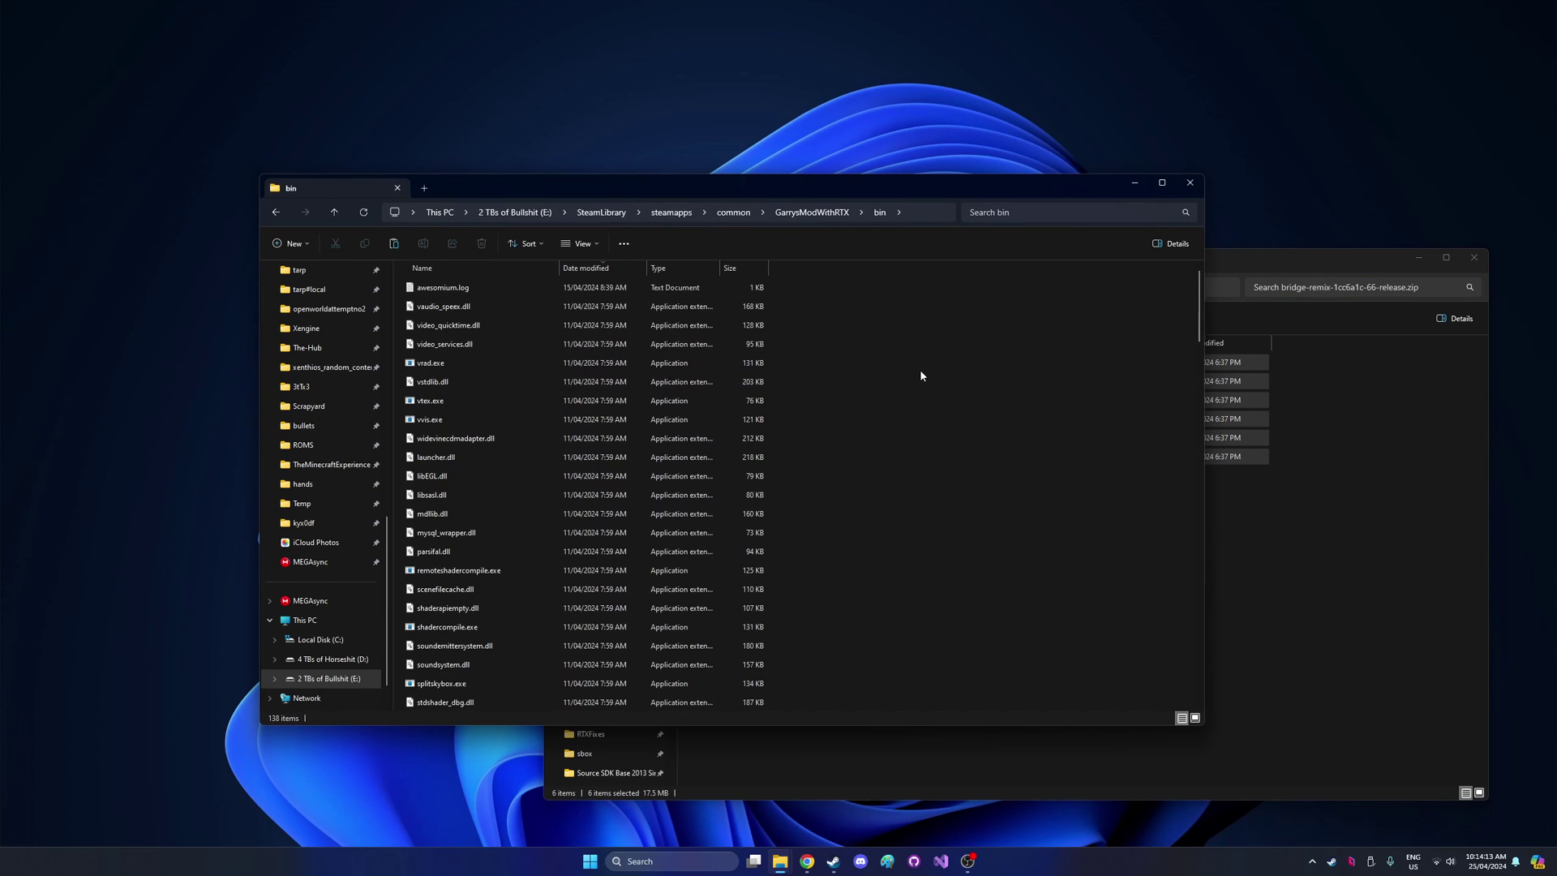
key("ctrl+v")
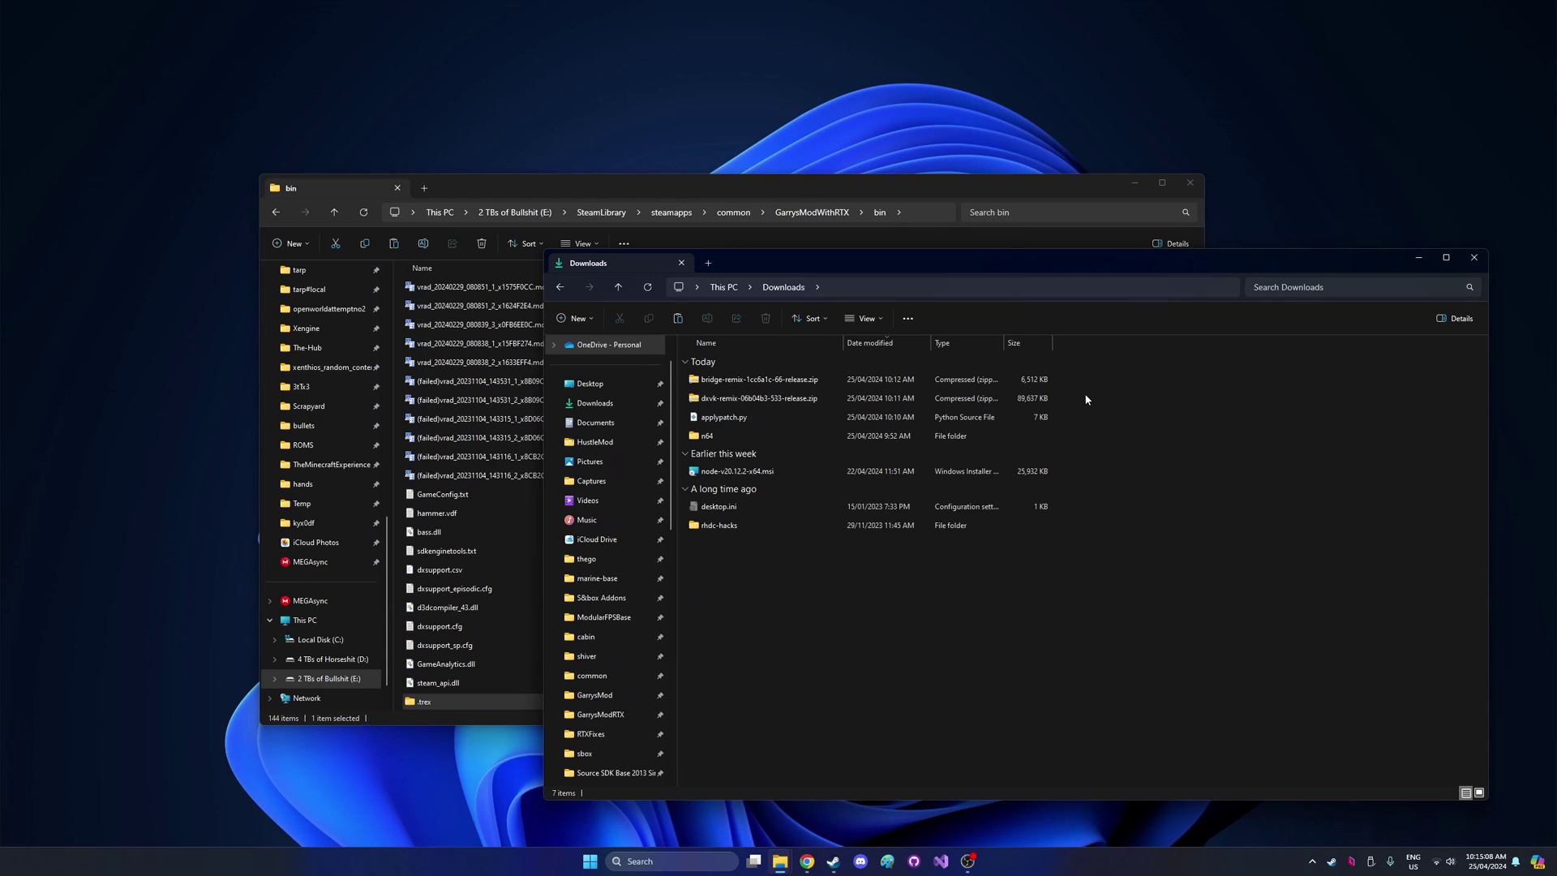
Step: Copy all dxvk-remix release files into the bin\.trex folder
double_click(877, 397)
key("ctrl+a")
left_click(393, 680)
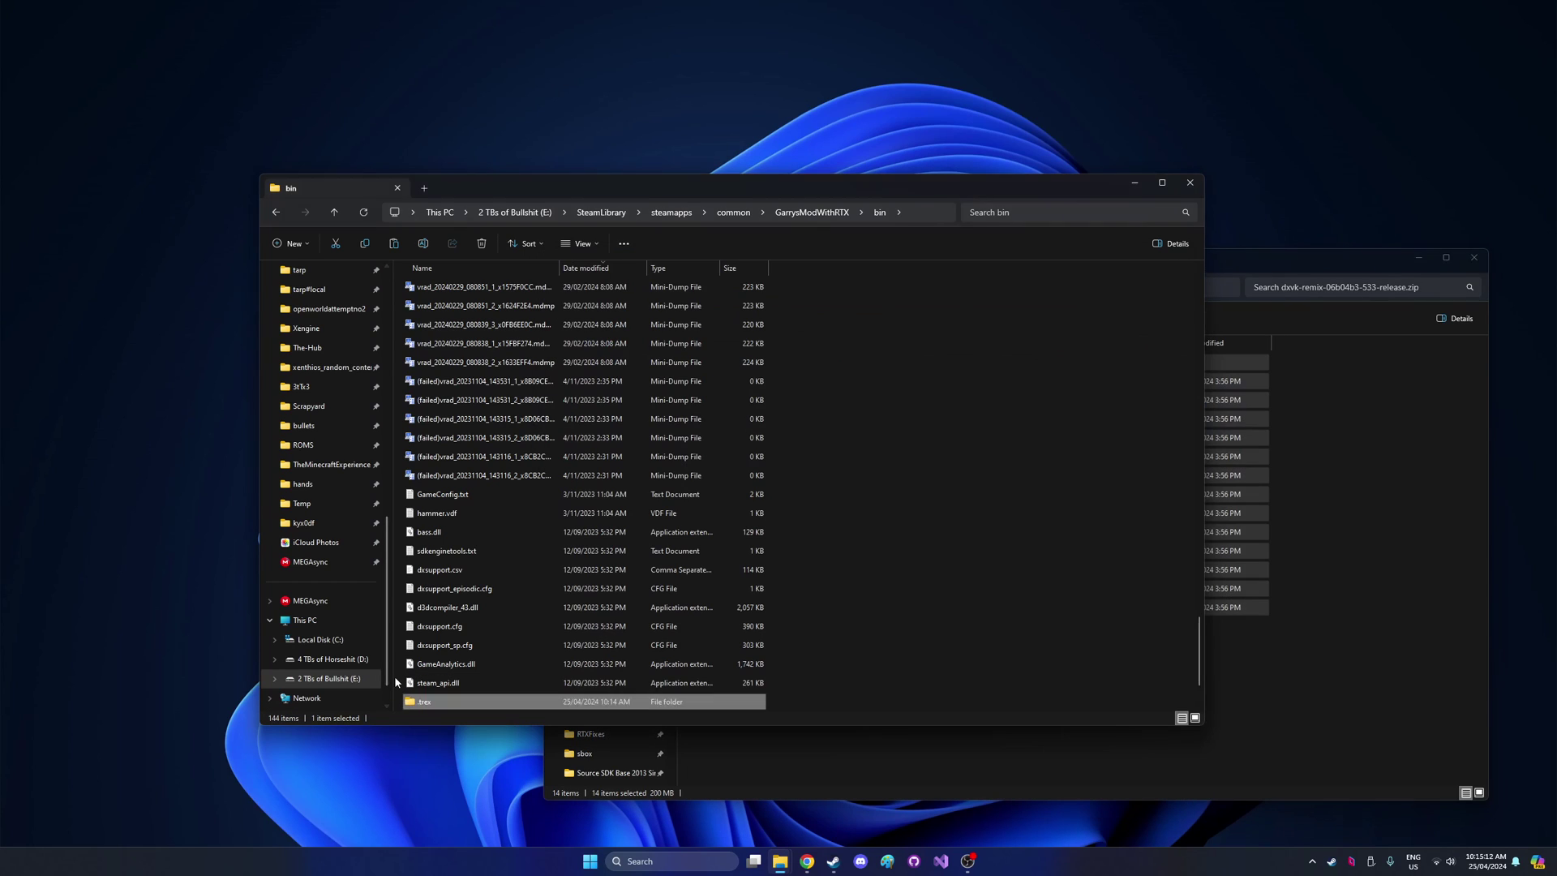
double_click(438, 702)
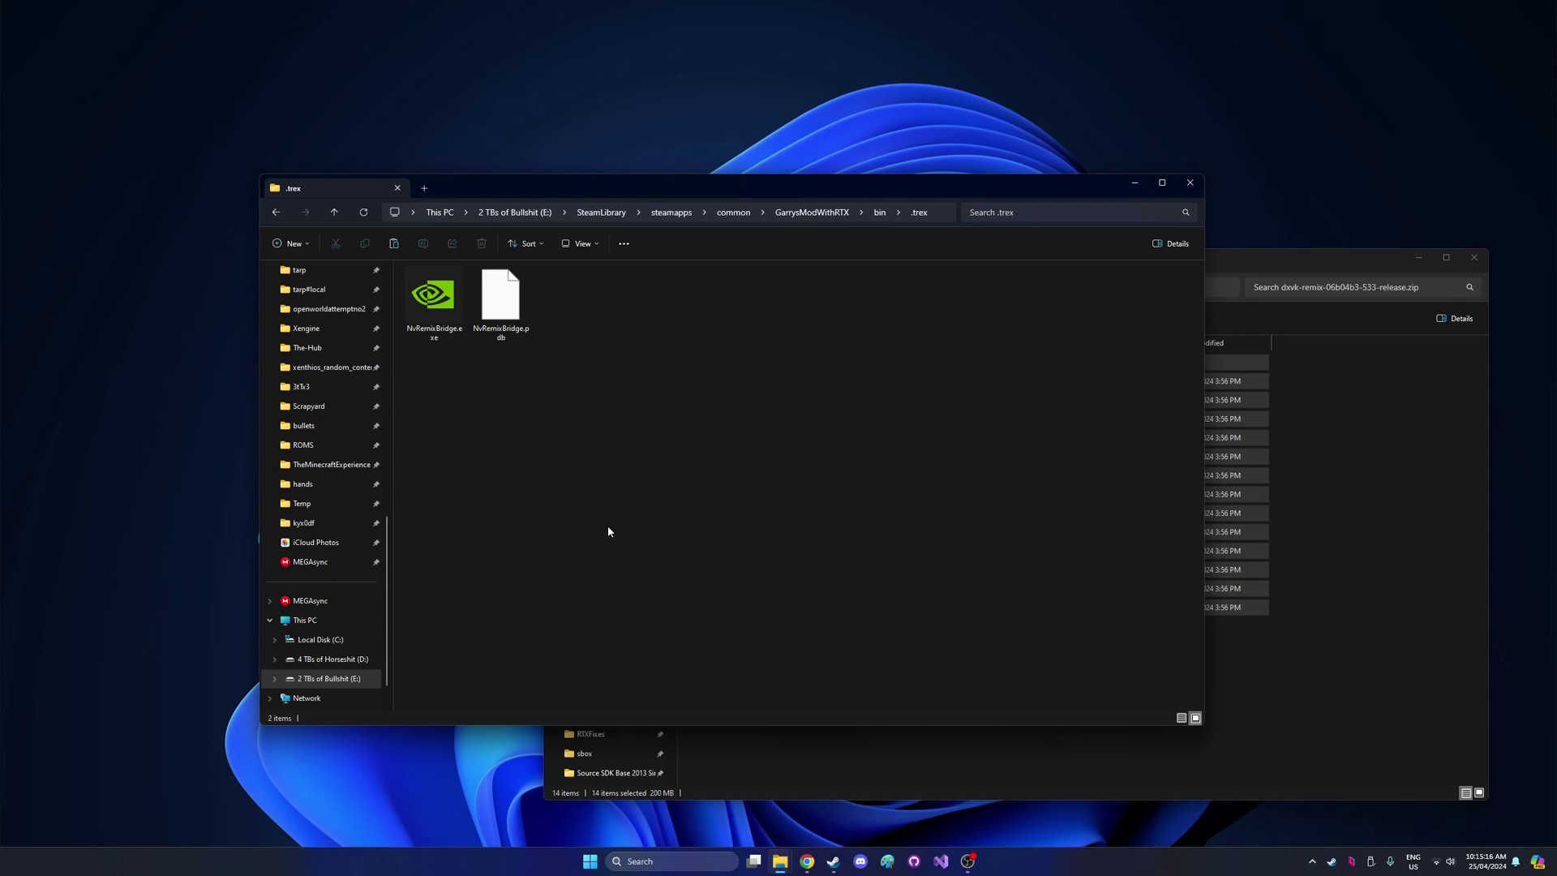
key("ctrl+v")
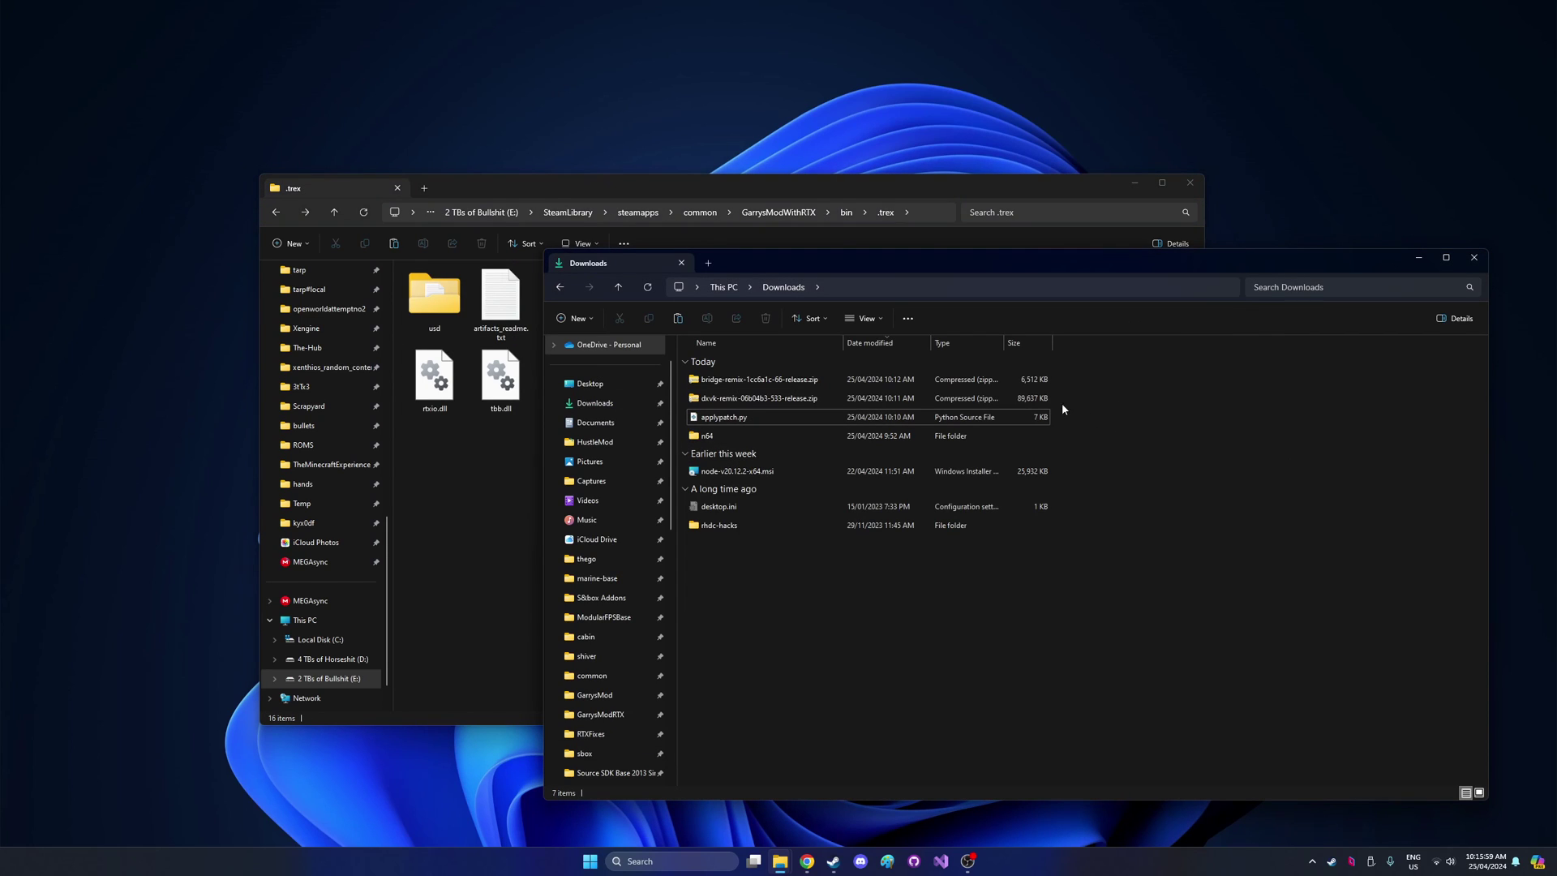
Step: Paste applypatch.py into the GarrysModWithRTX root and enter cmd.exe in its address bar
left_click(1038, 418)
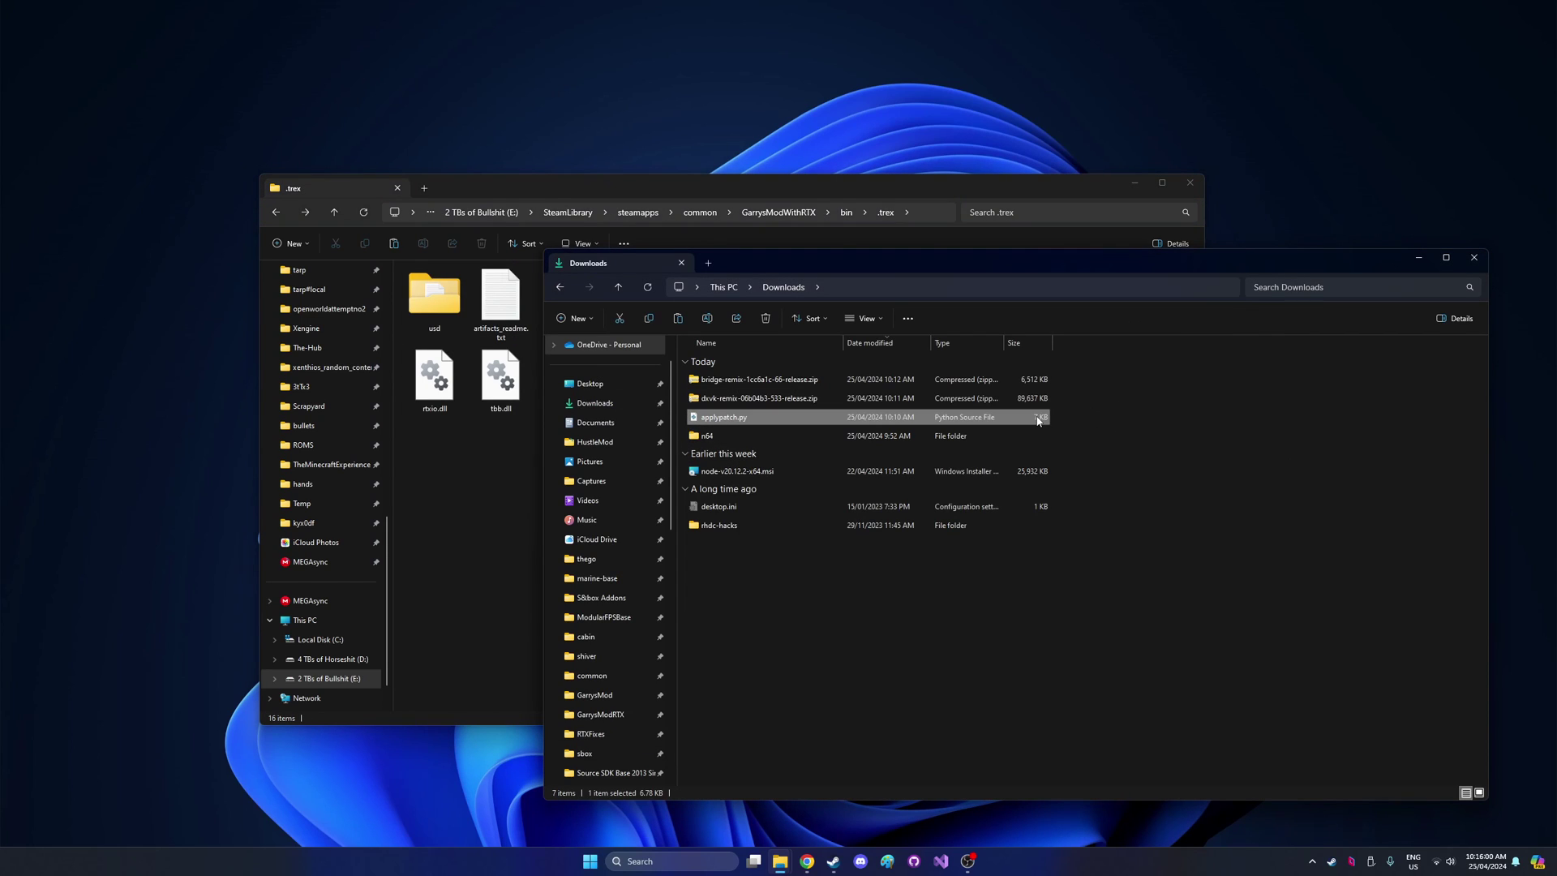
left_click(493, 450)
left_click(780, 213)
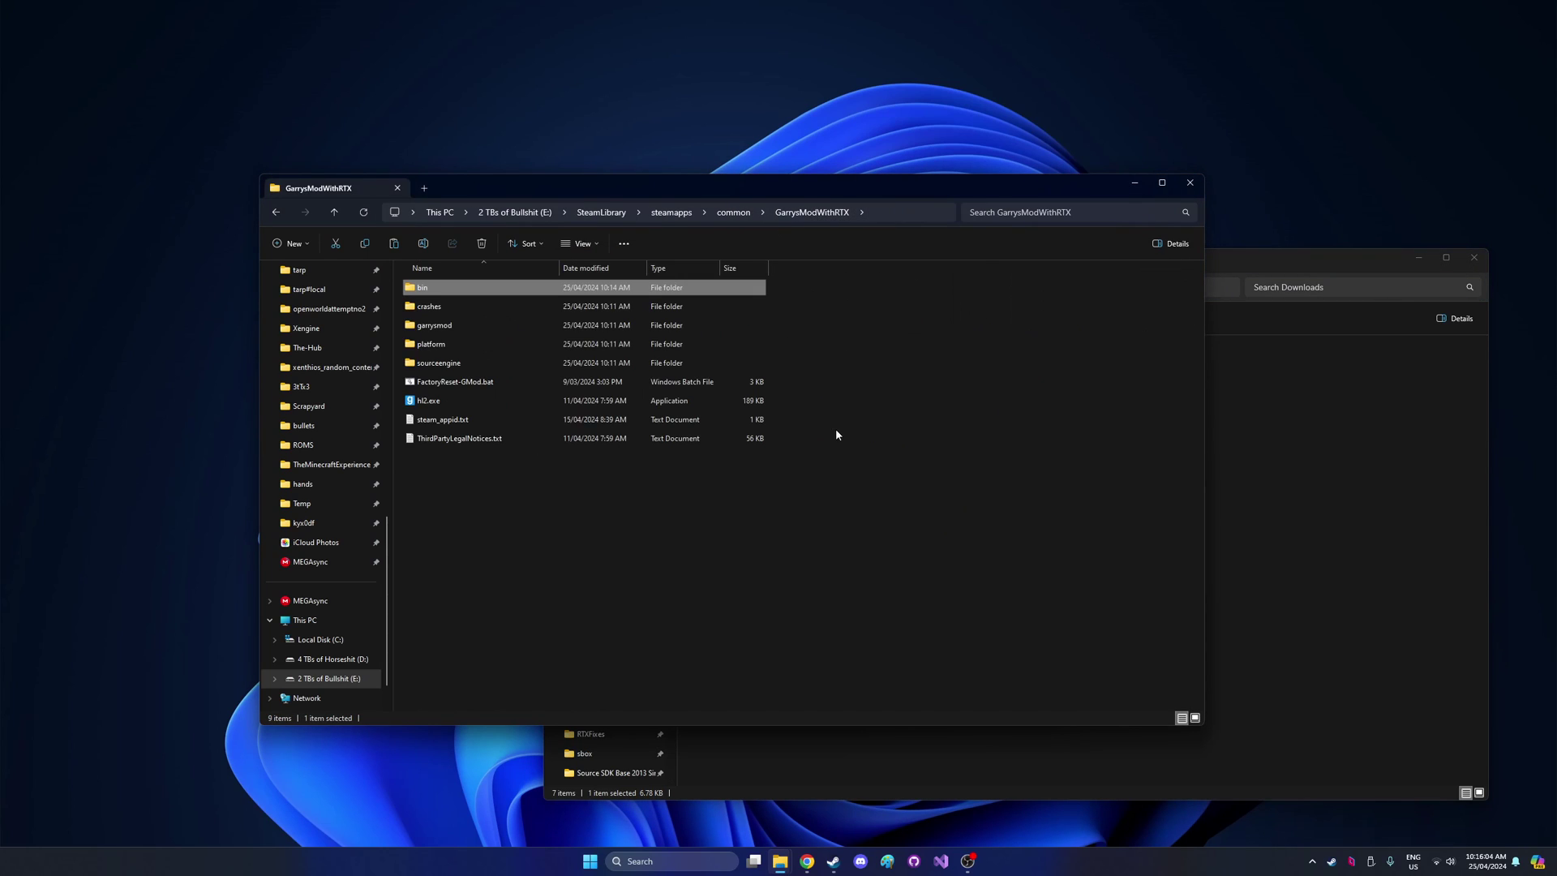
right_click(757, 518)
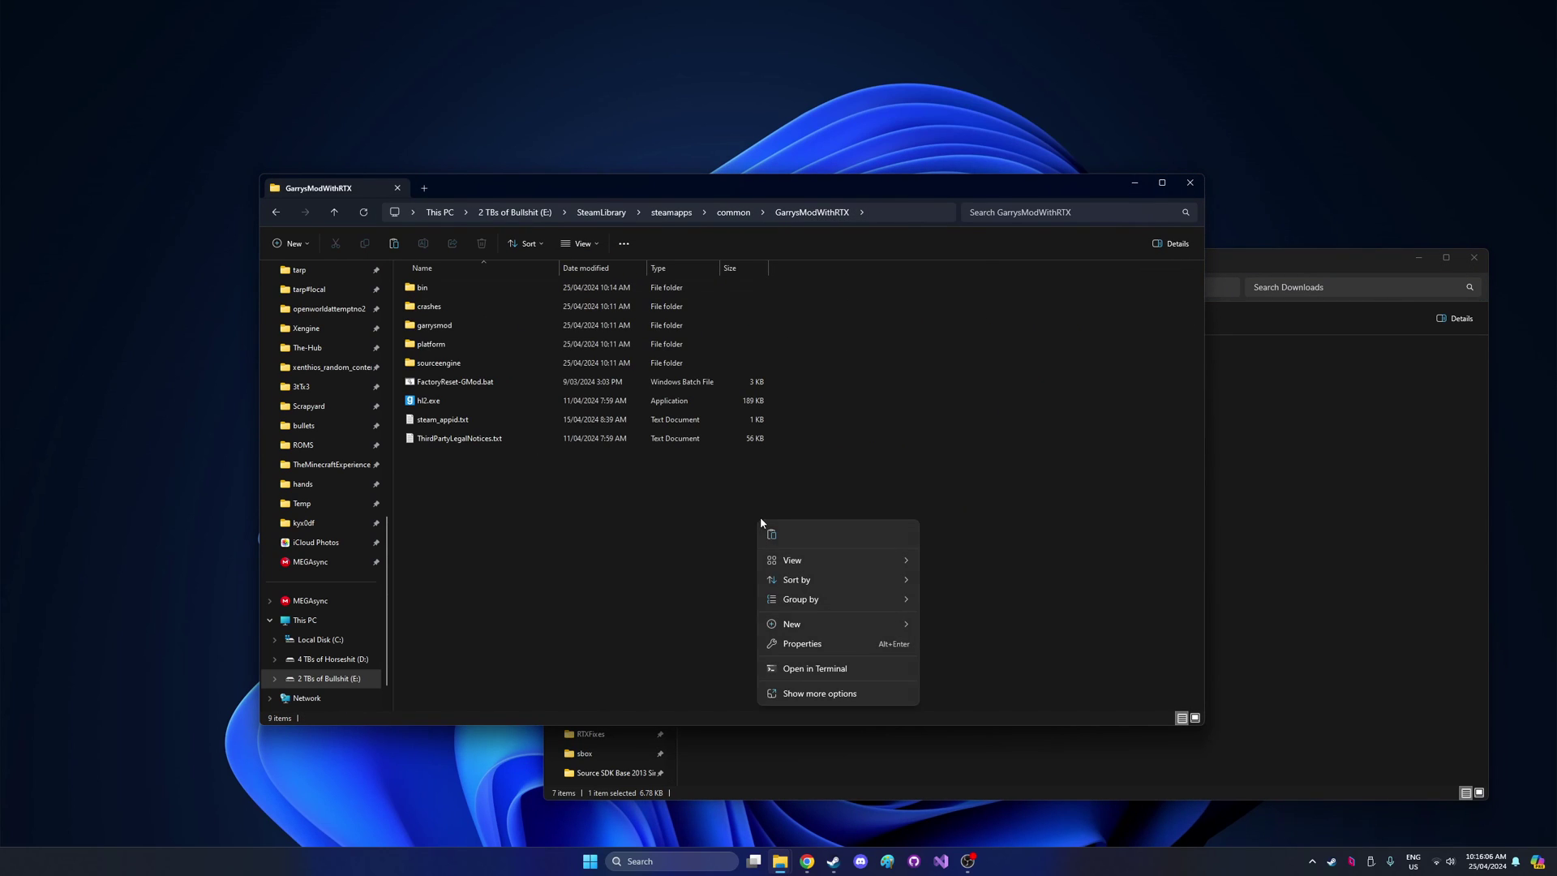
left_click(773, 545)
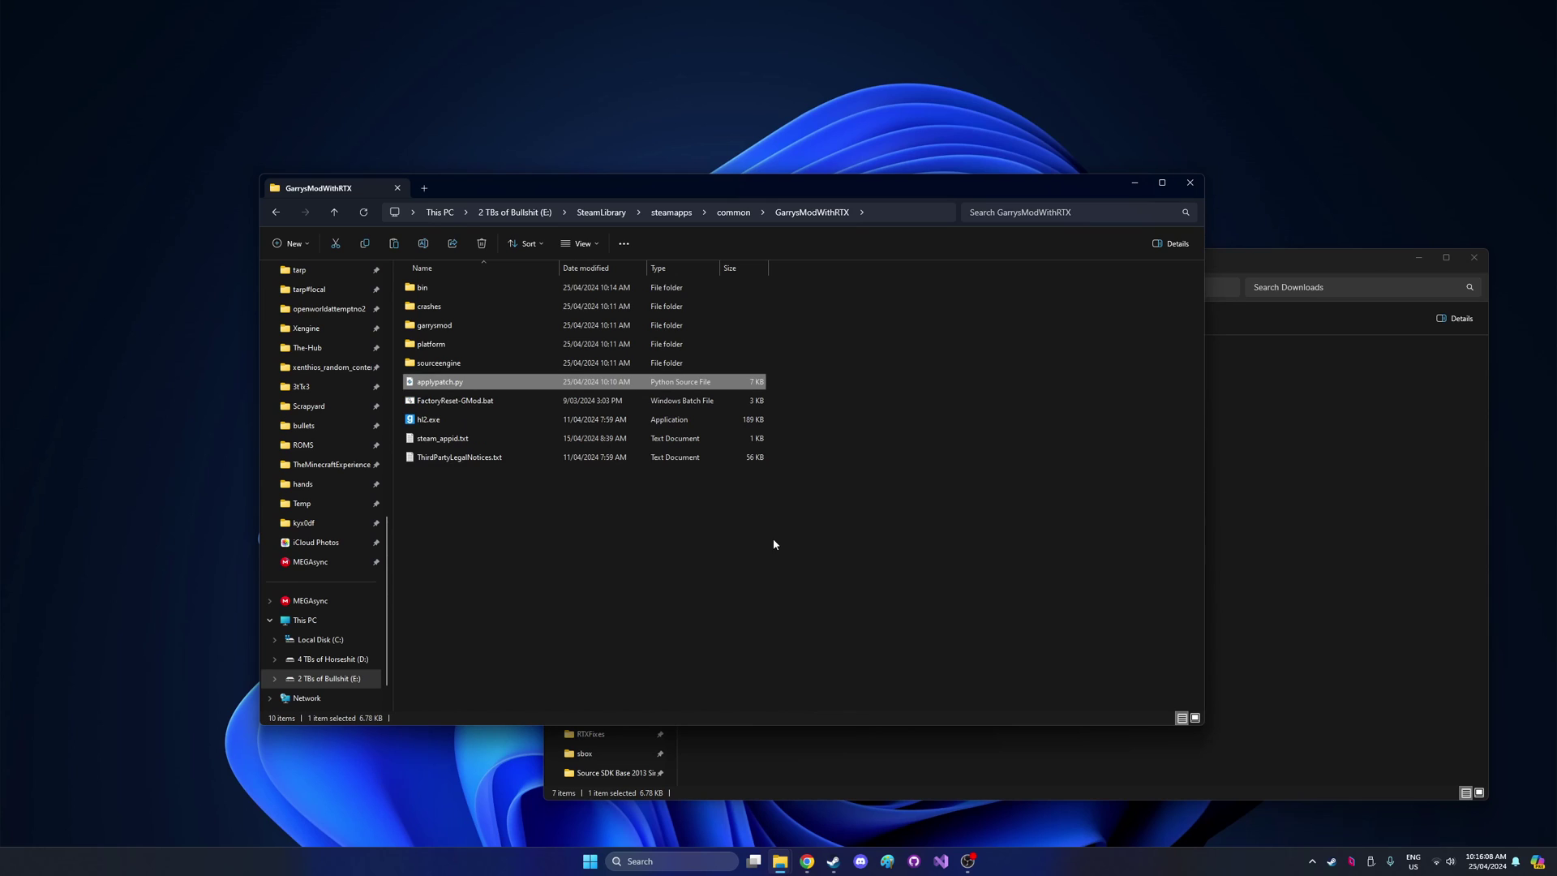
left_click(728, 529)
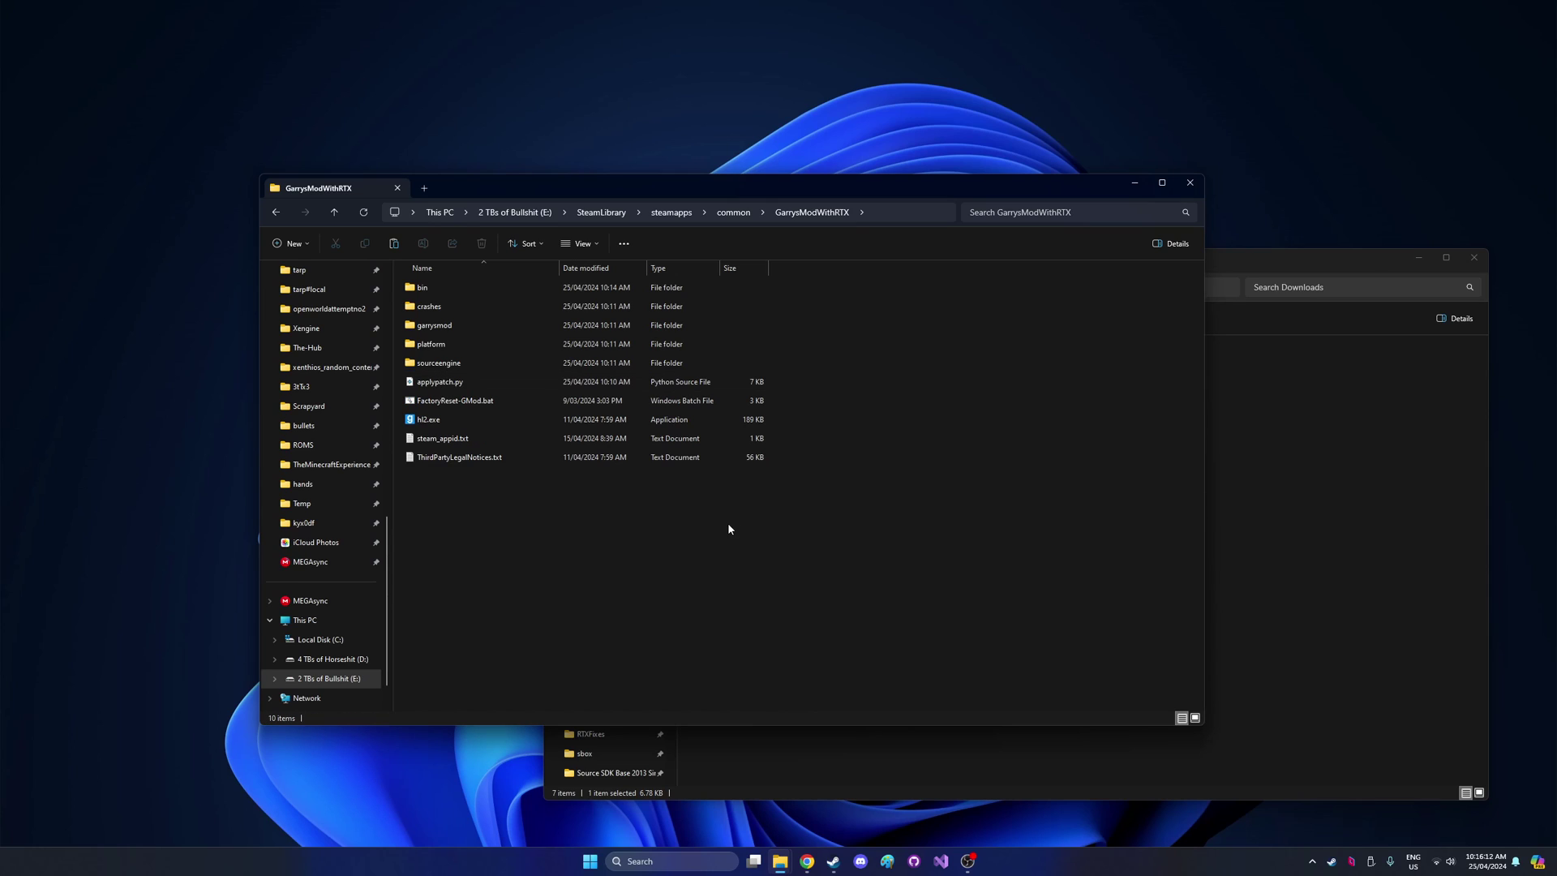
left_click(881, 213)
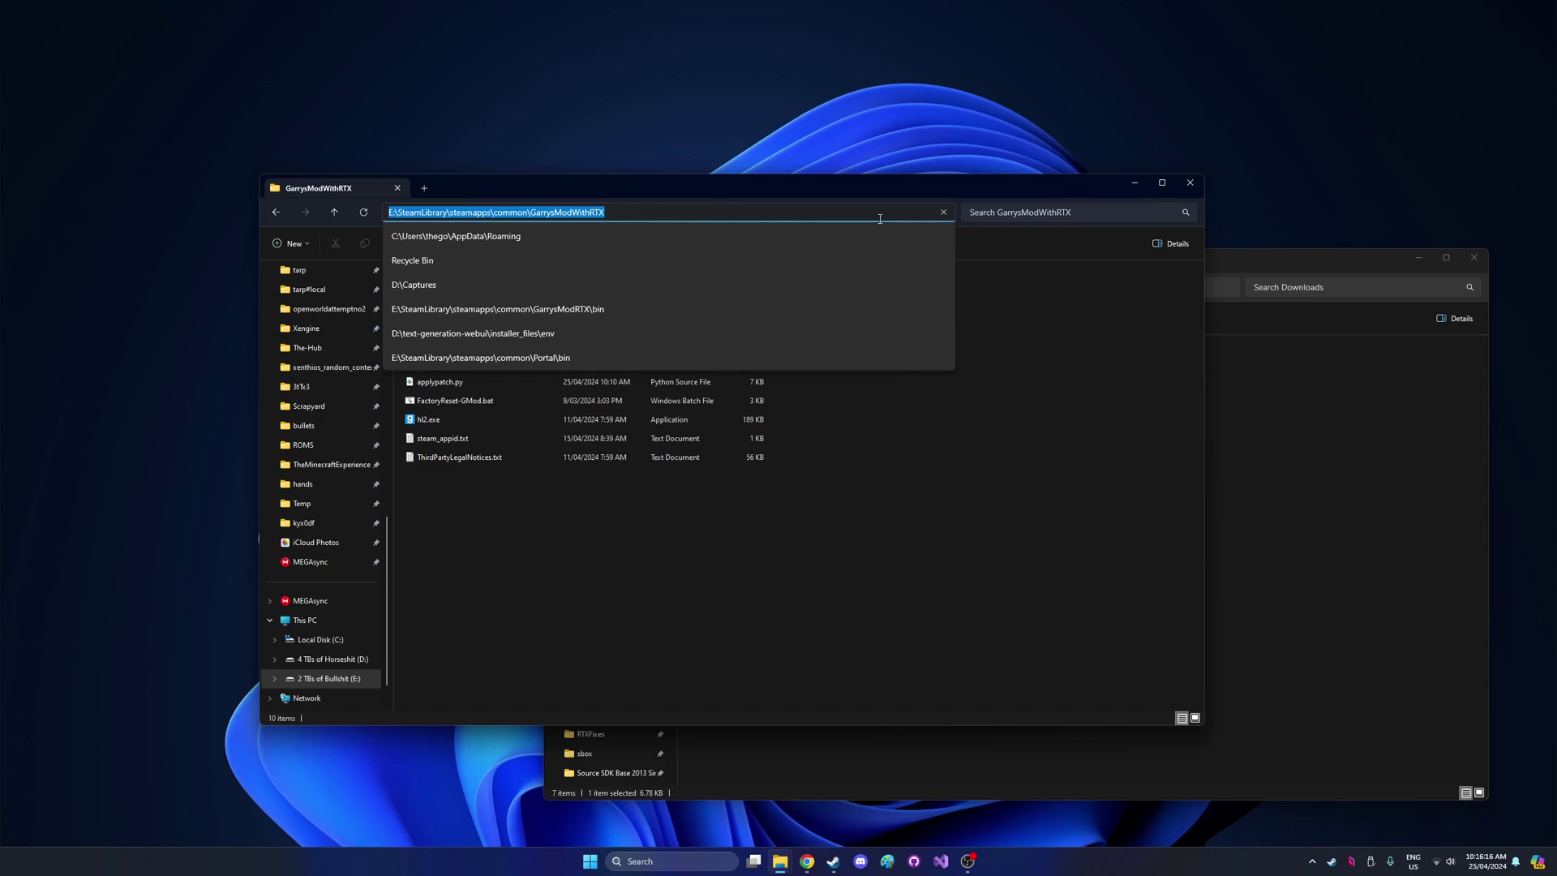
type("cmd.exe")
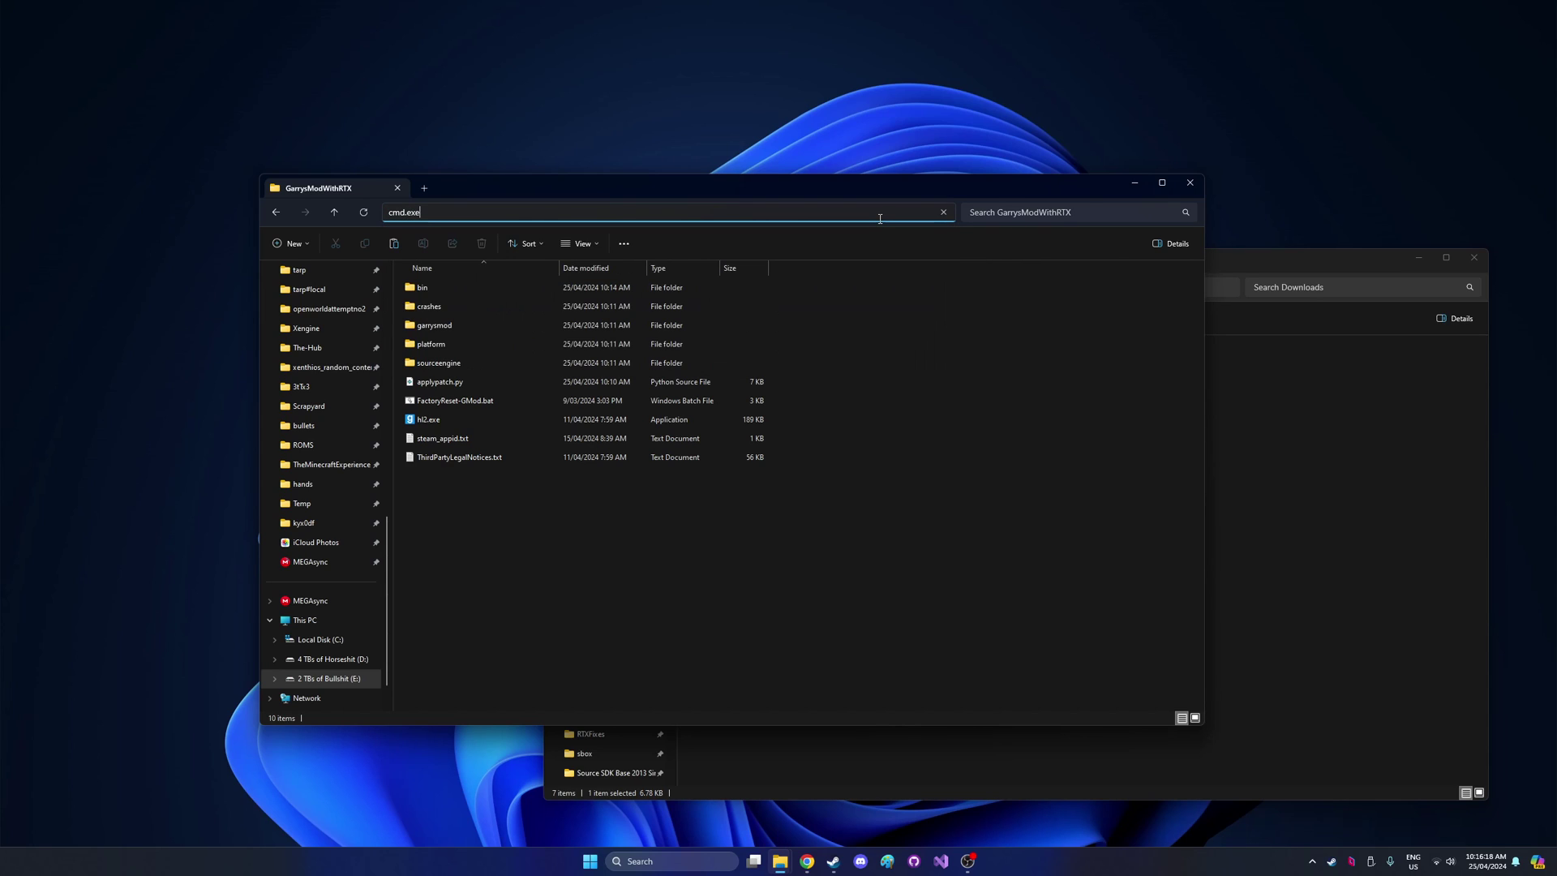
Step: Open Command Prompt in GarrysModWithRTX and run 'python applypatch.py .' to generate patched DLLs
key("Return")
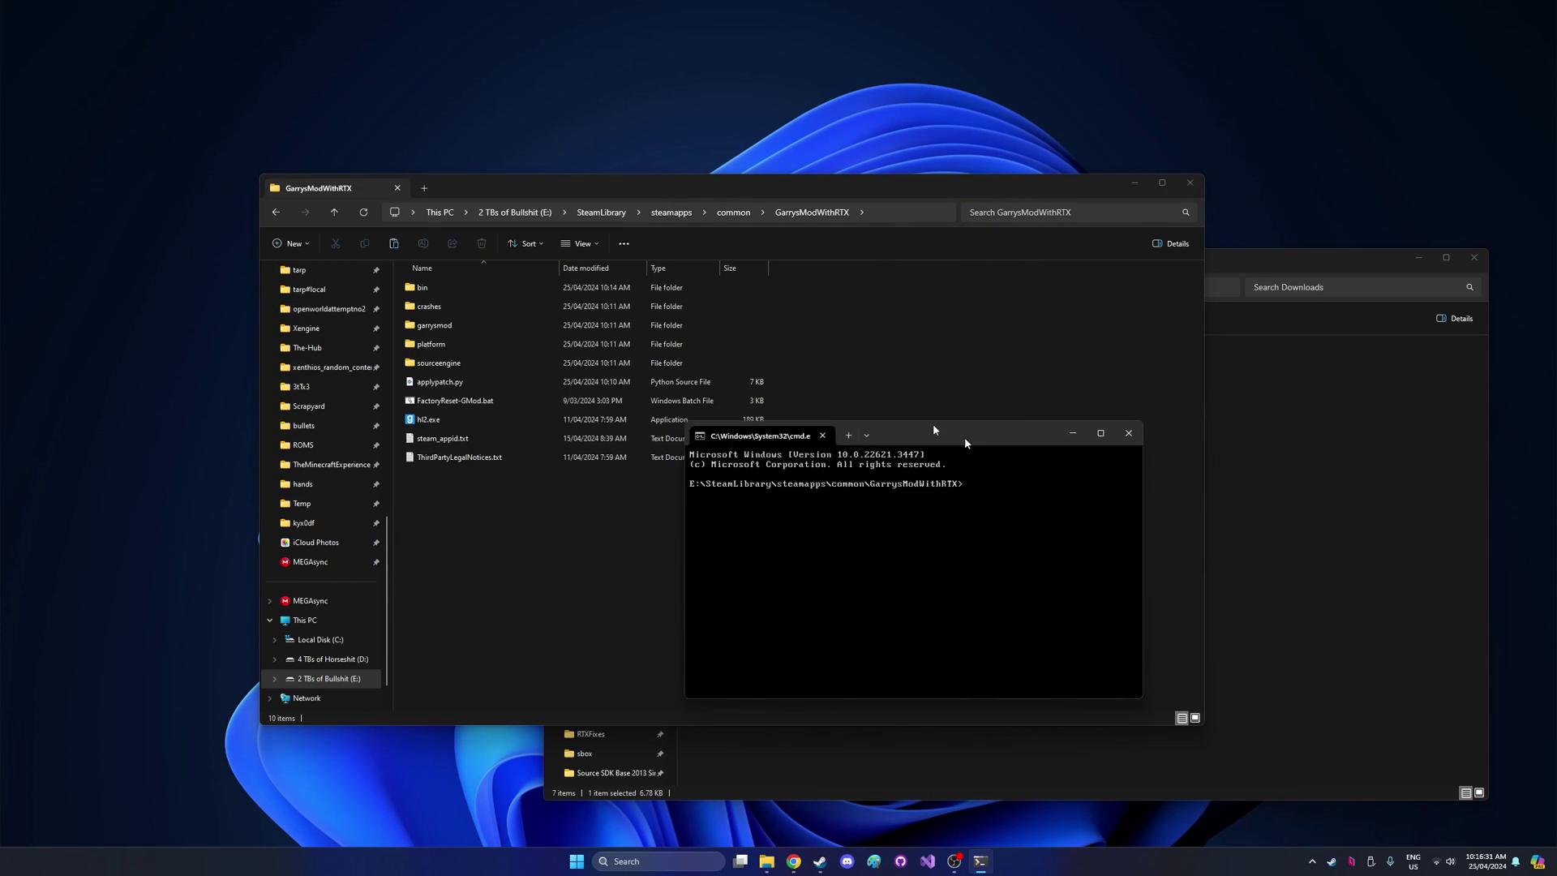
left_click_drag(965, 442, 1212, 513)
type("python ")
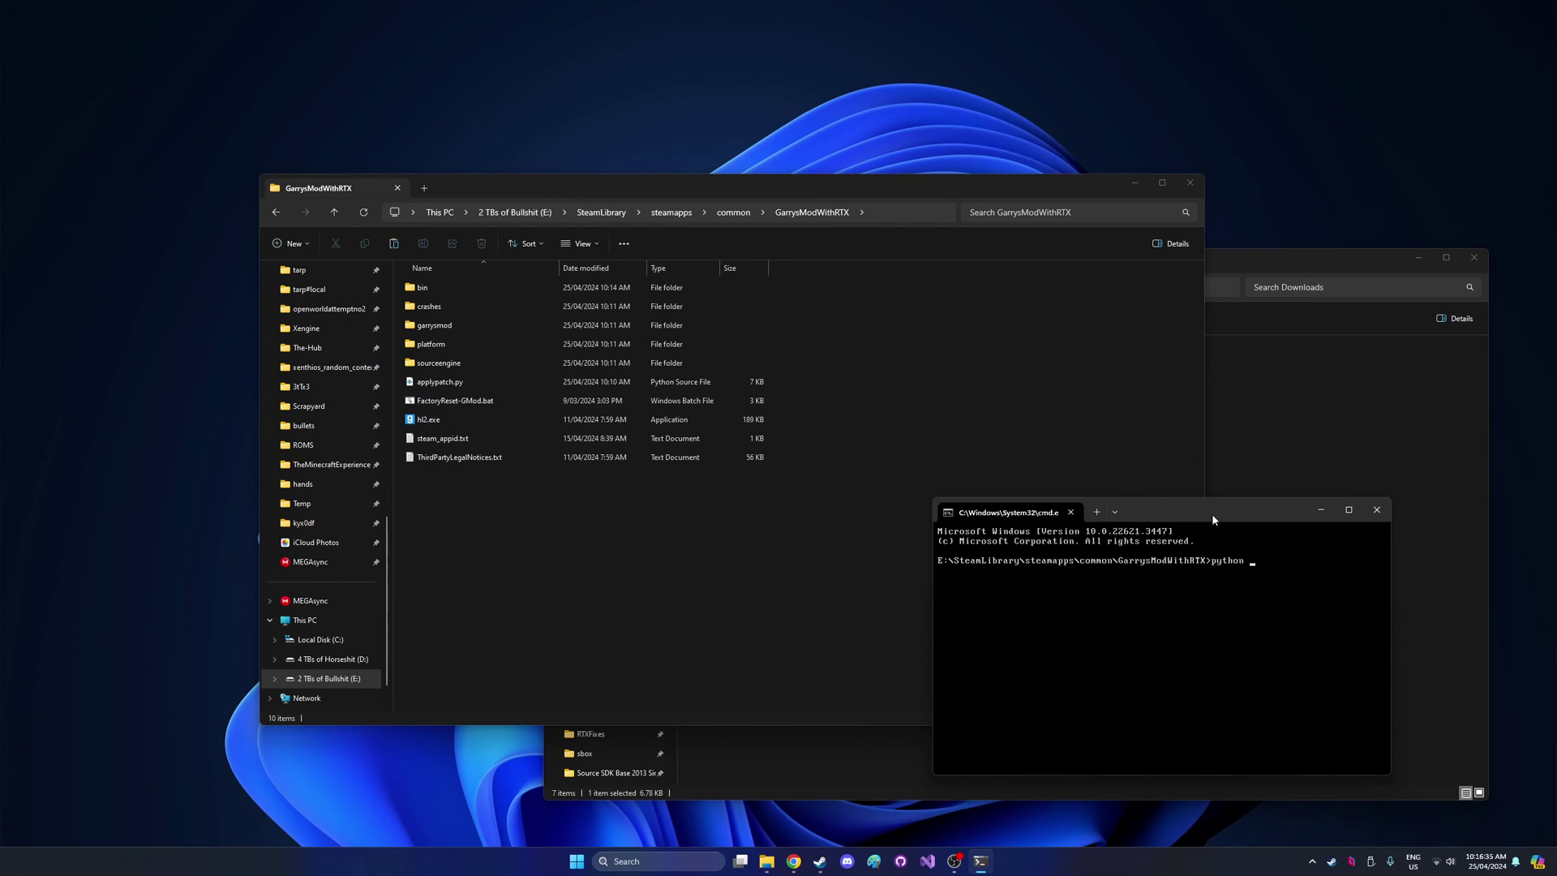
type("applypatch.py .")
key("Return")
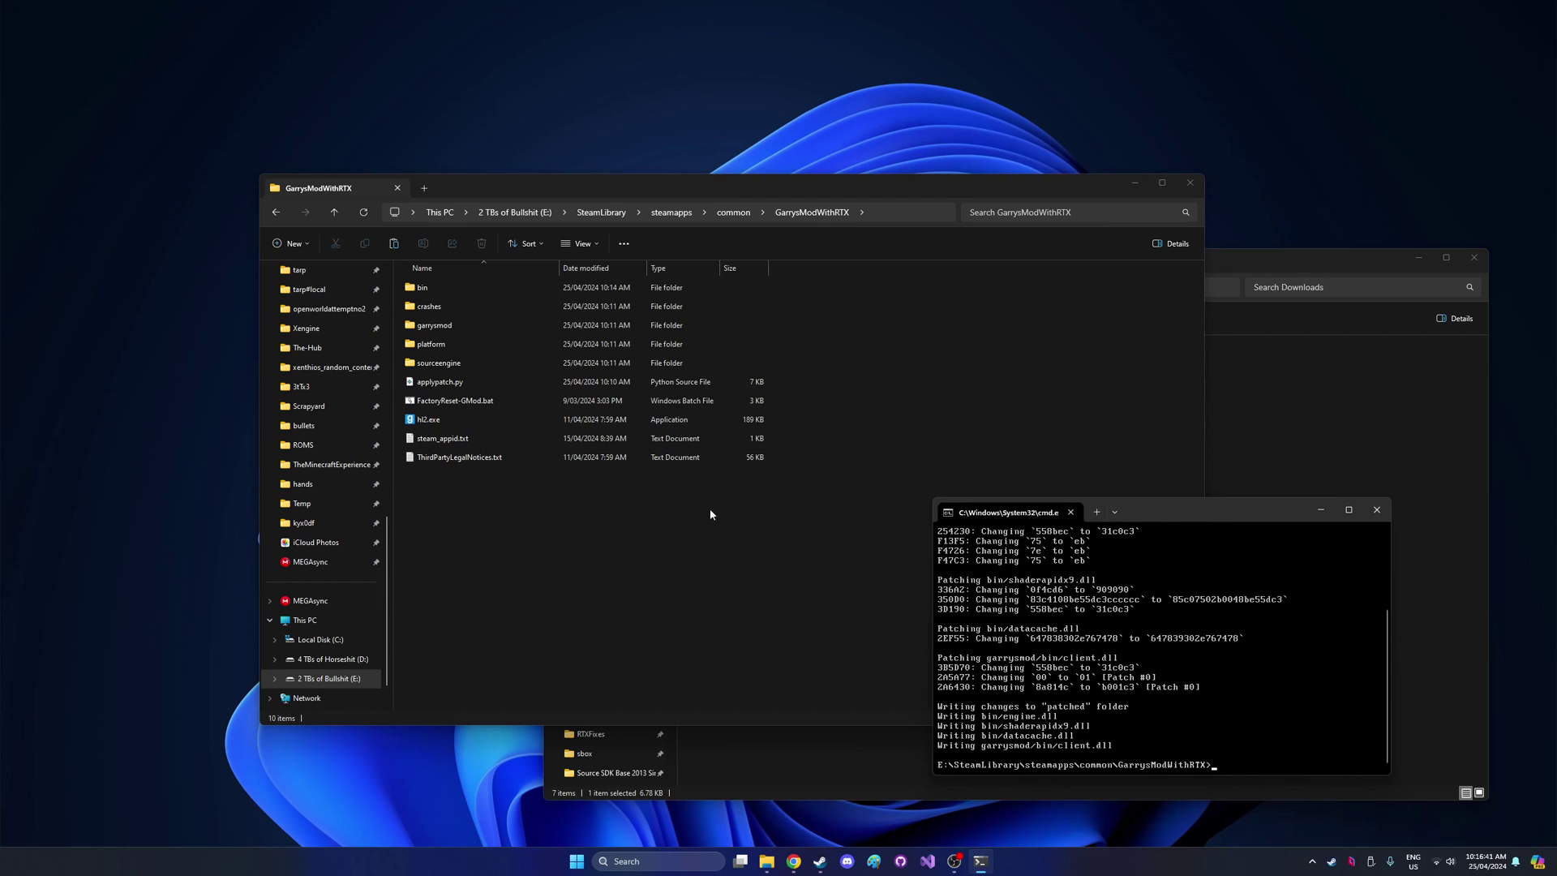
Step: Paste the patched folder's contents over GarrysModWithRTX, replacing 4 files, then open Portal with RTX's Steam options
left_click(1035, 488)
left_click(990, 479)
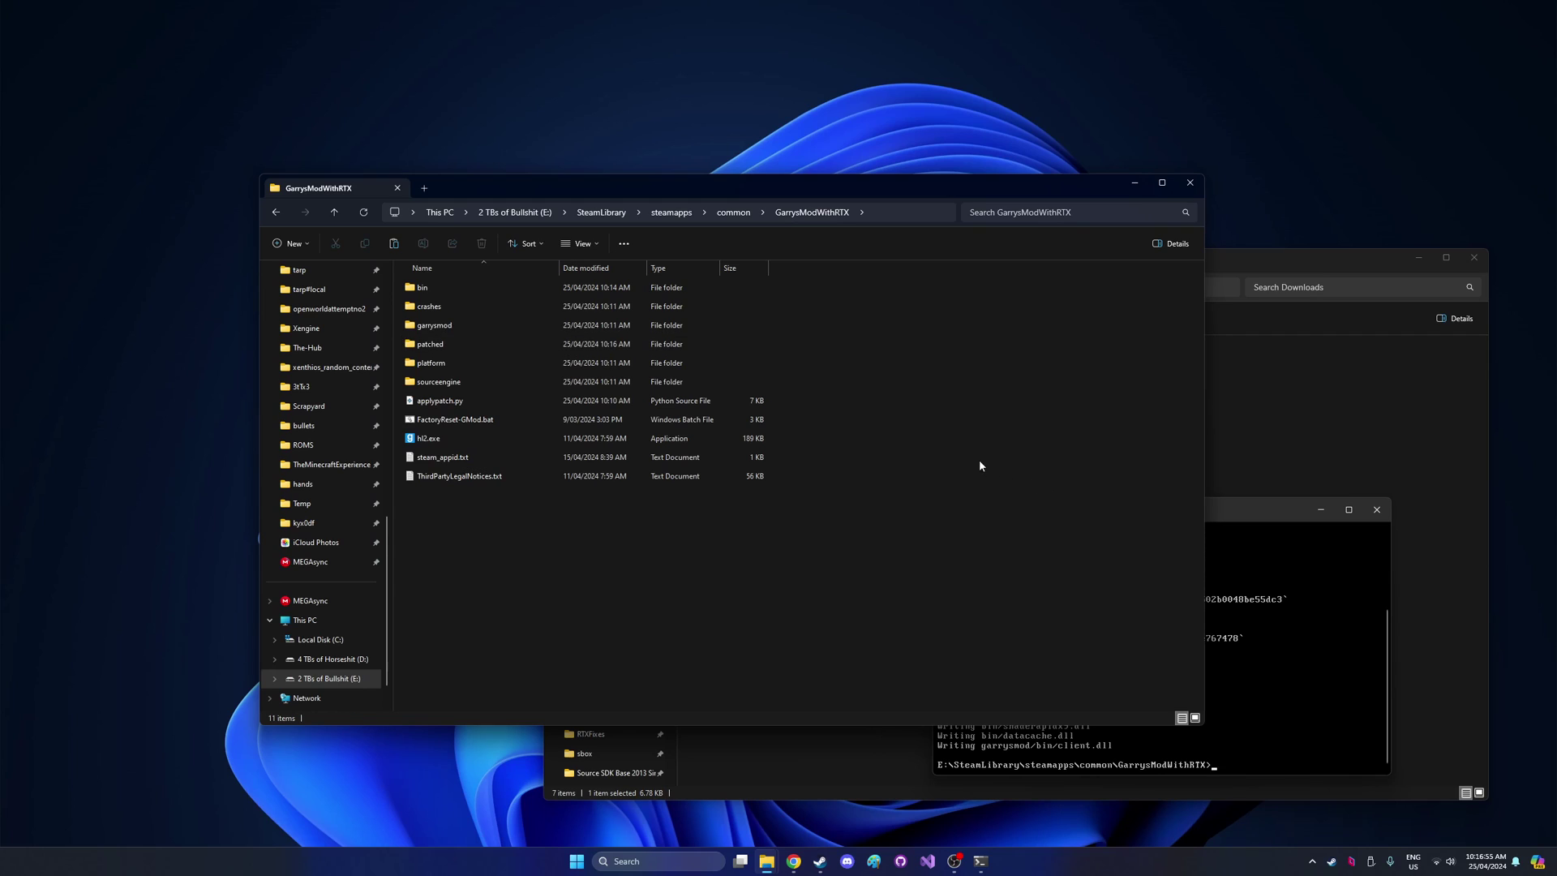
double_click(726, 346)
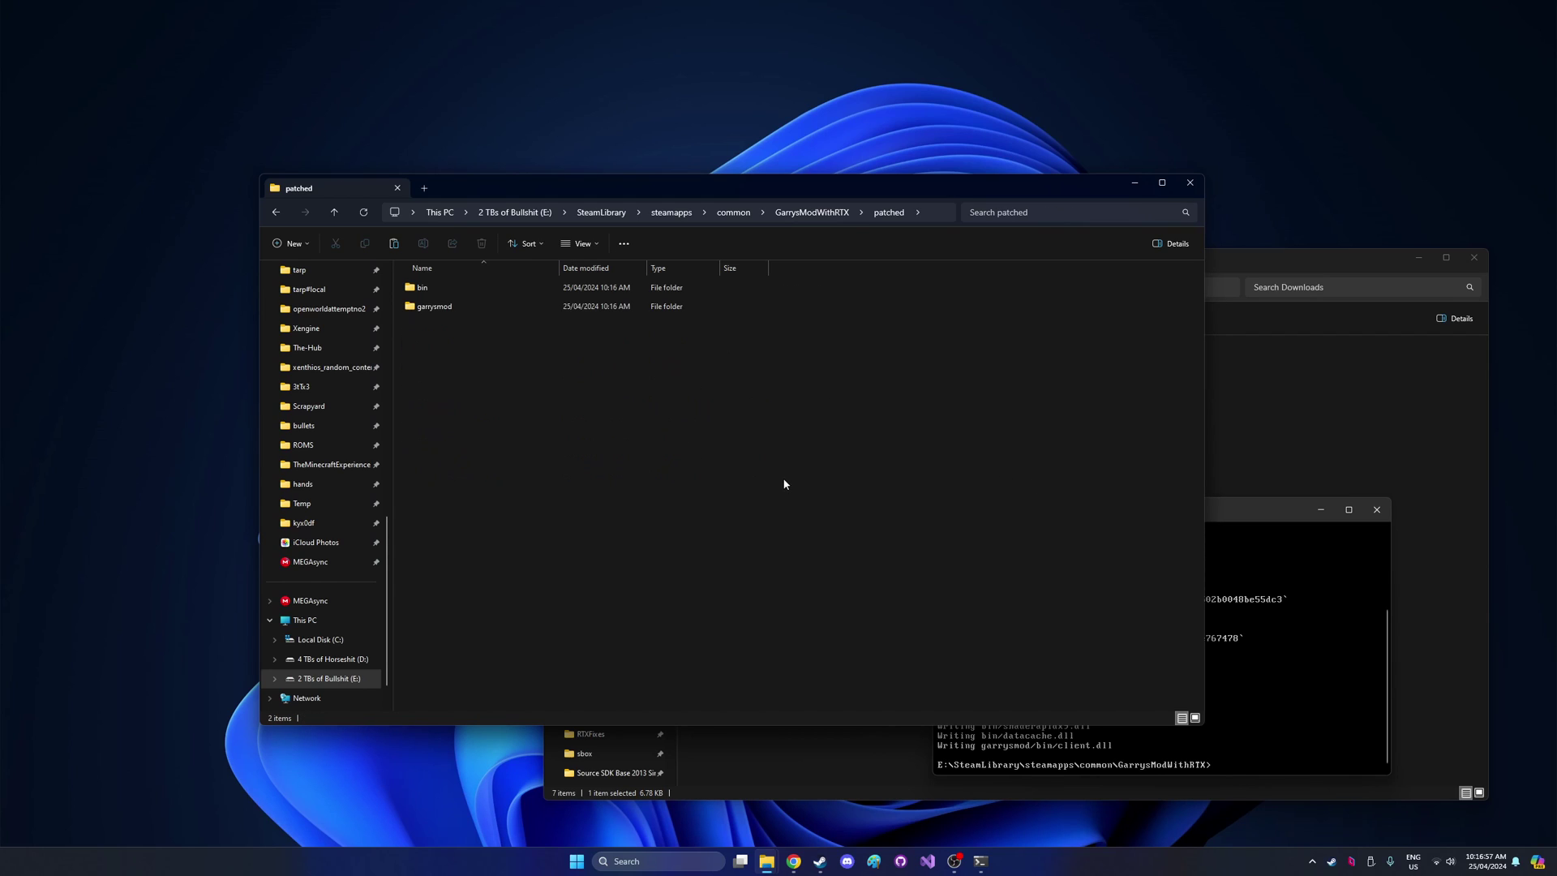
key("ctrl+a")
left_click(812, 212)
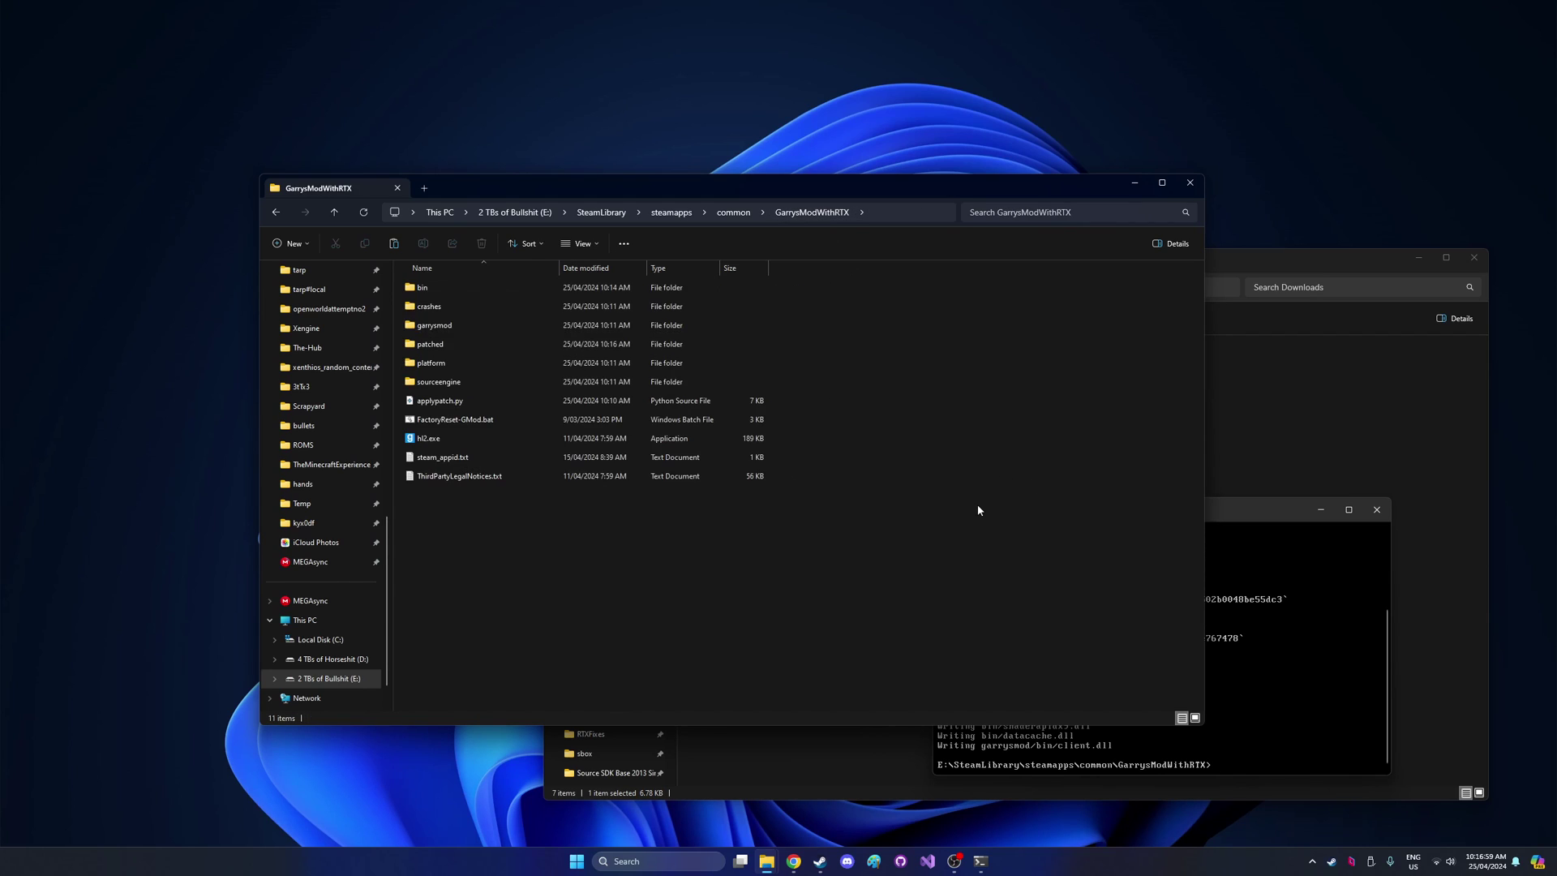
key("ctrl+v")
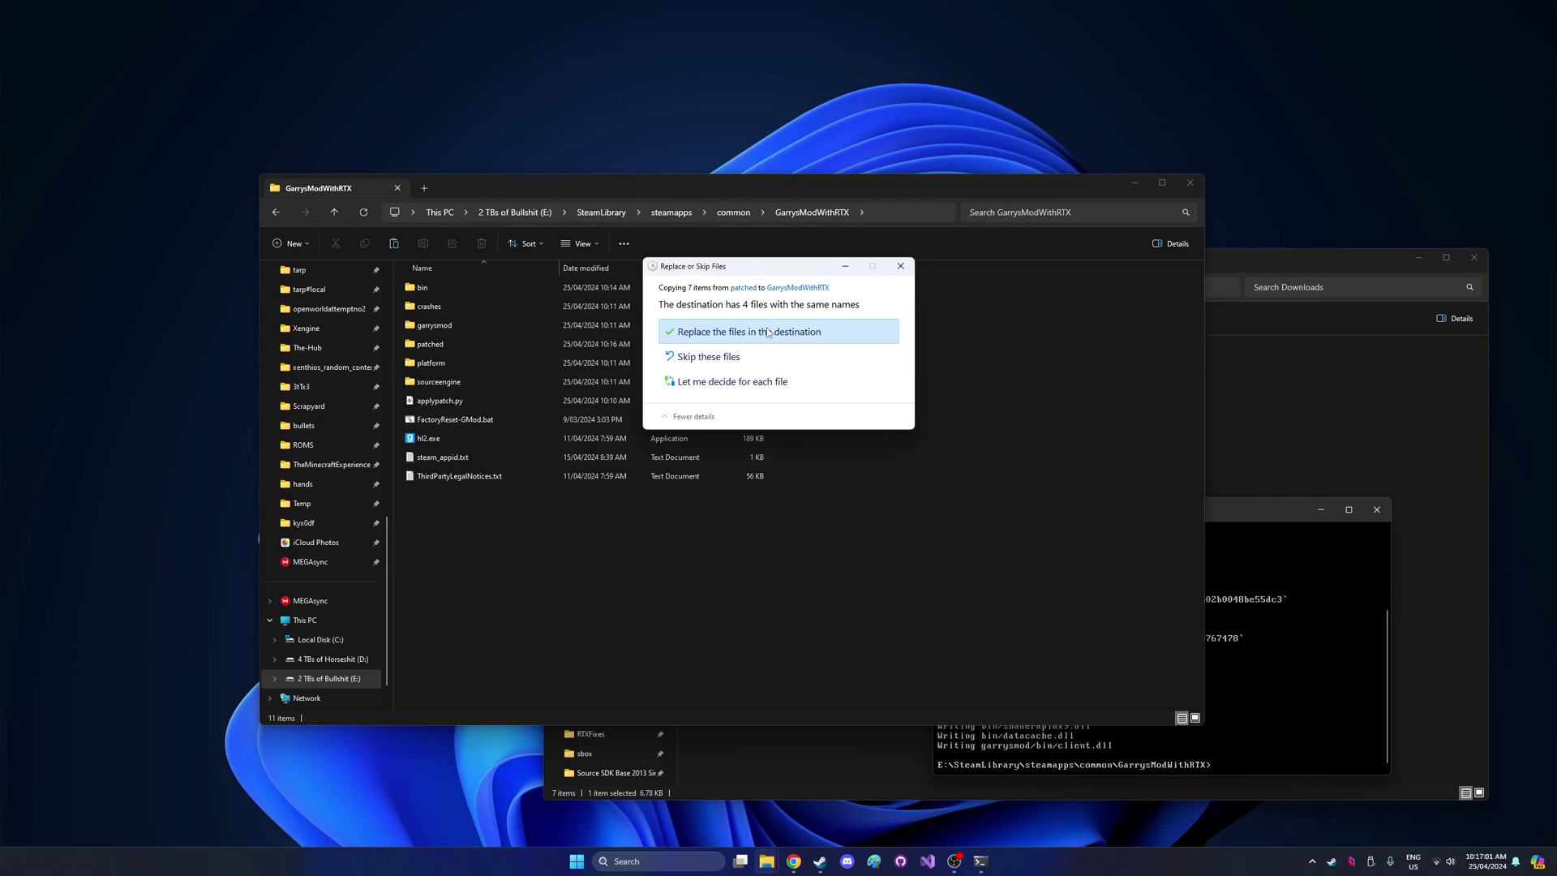
left_click(768, 332)
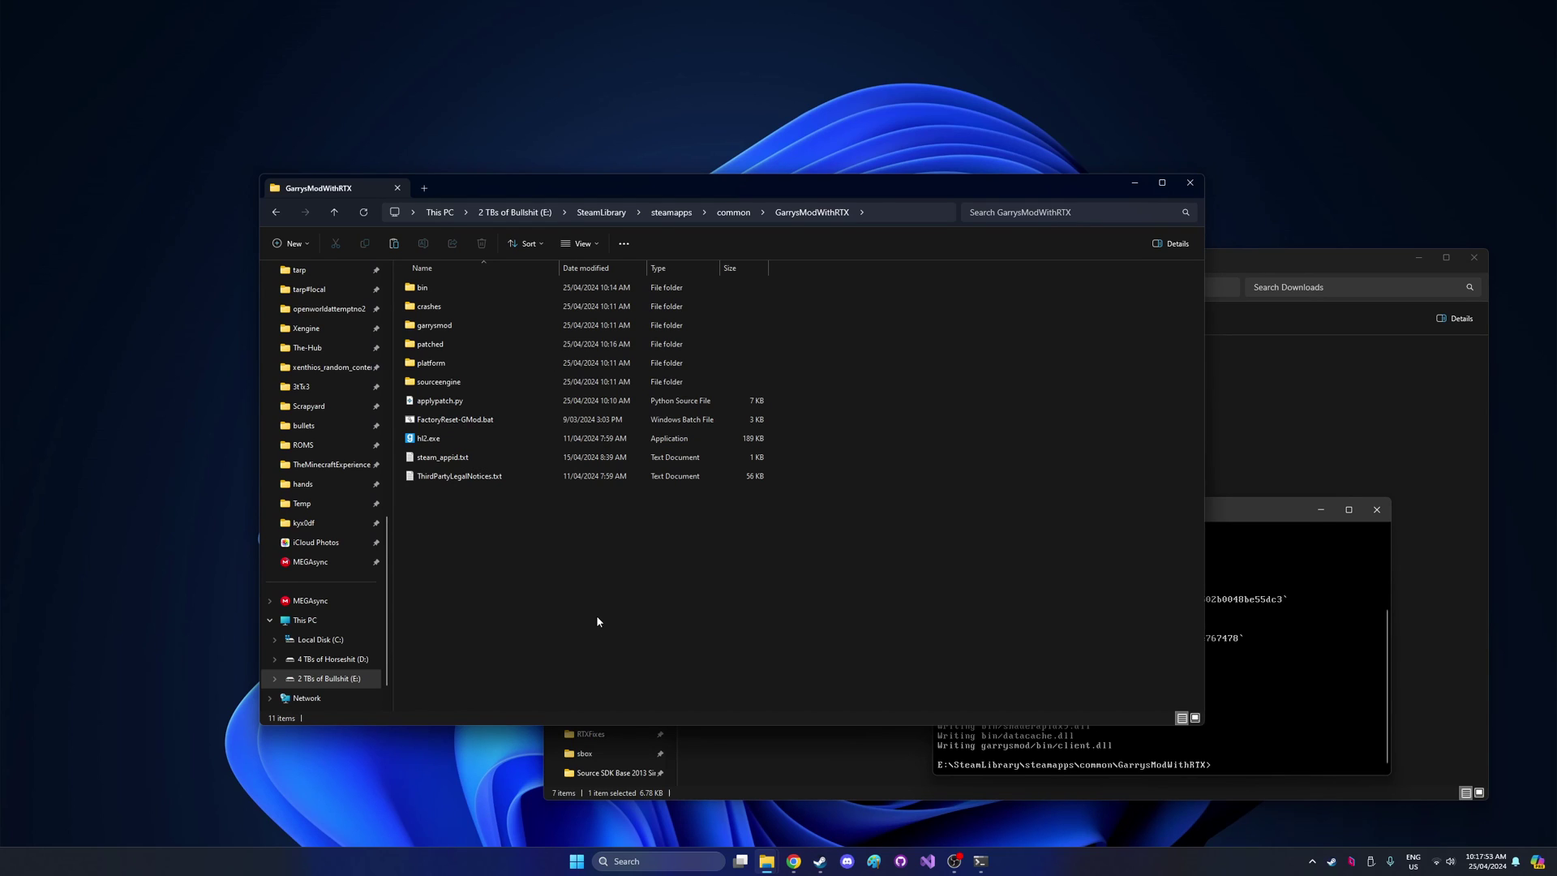
left_click(820, 860)
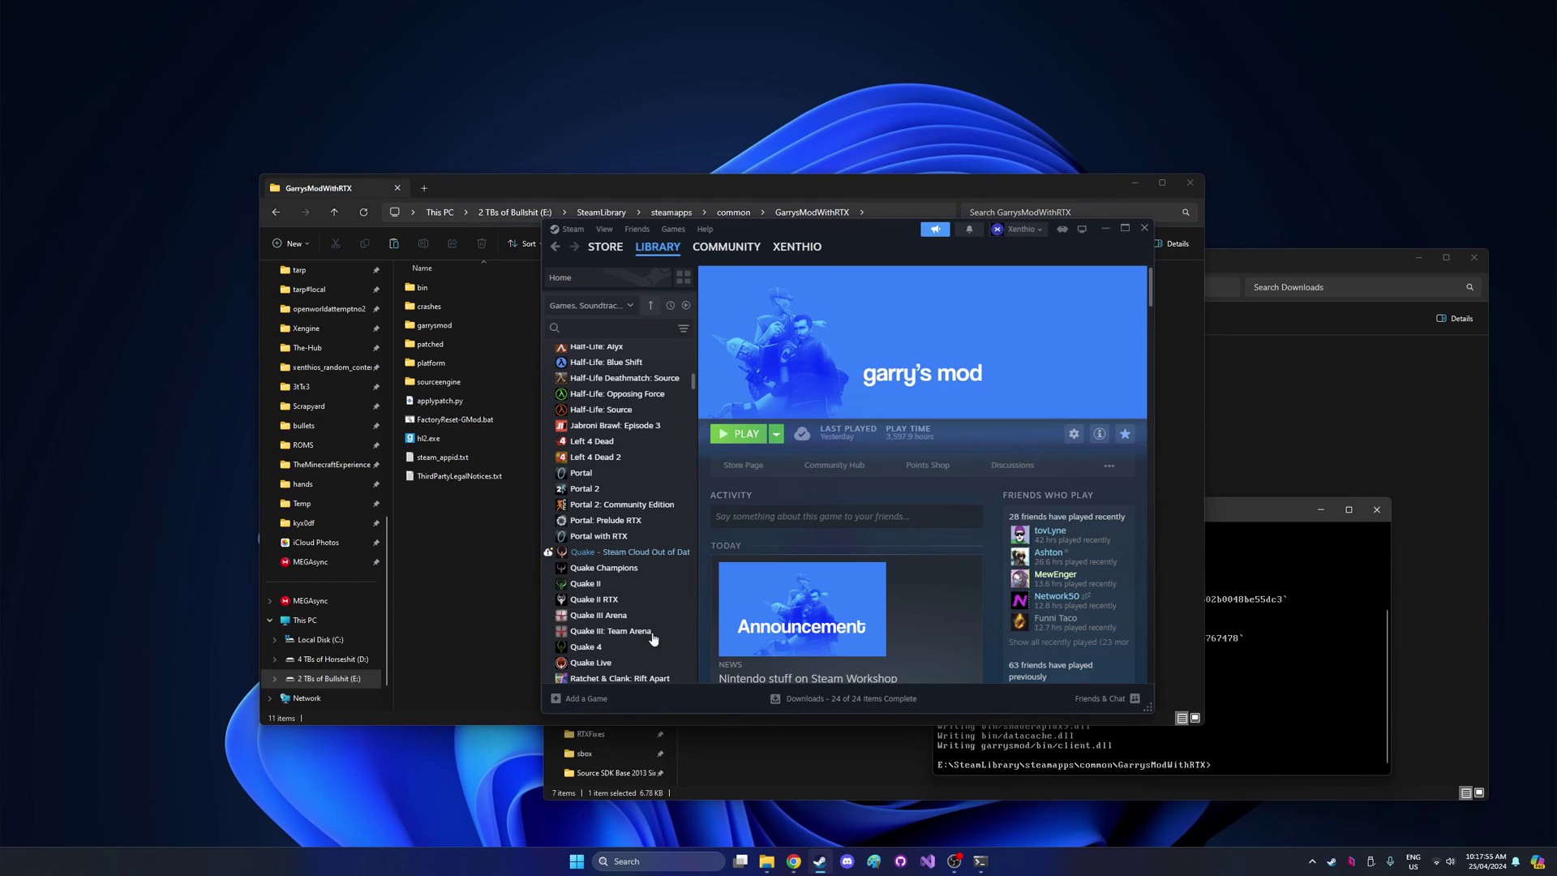
right_click(625, 538)
Step: Browse Portal with RTX's local files and select stdshader_dx6.dll and stdshader_dx7.dll
mouse_move(677, 607)
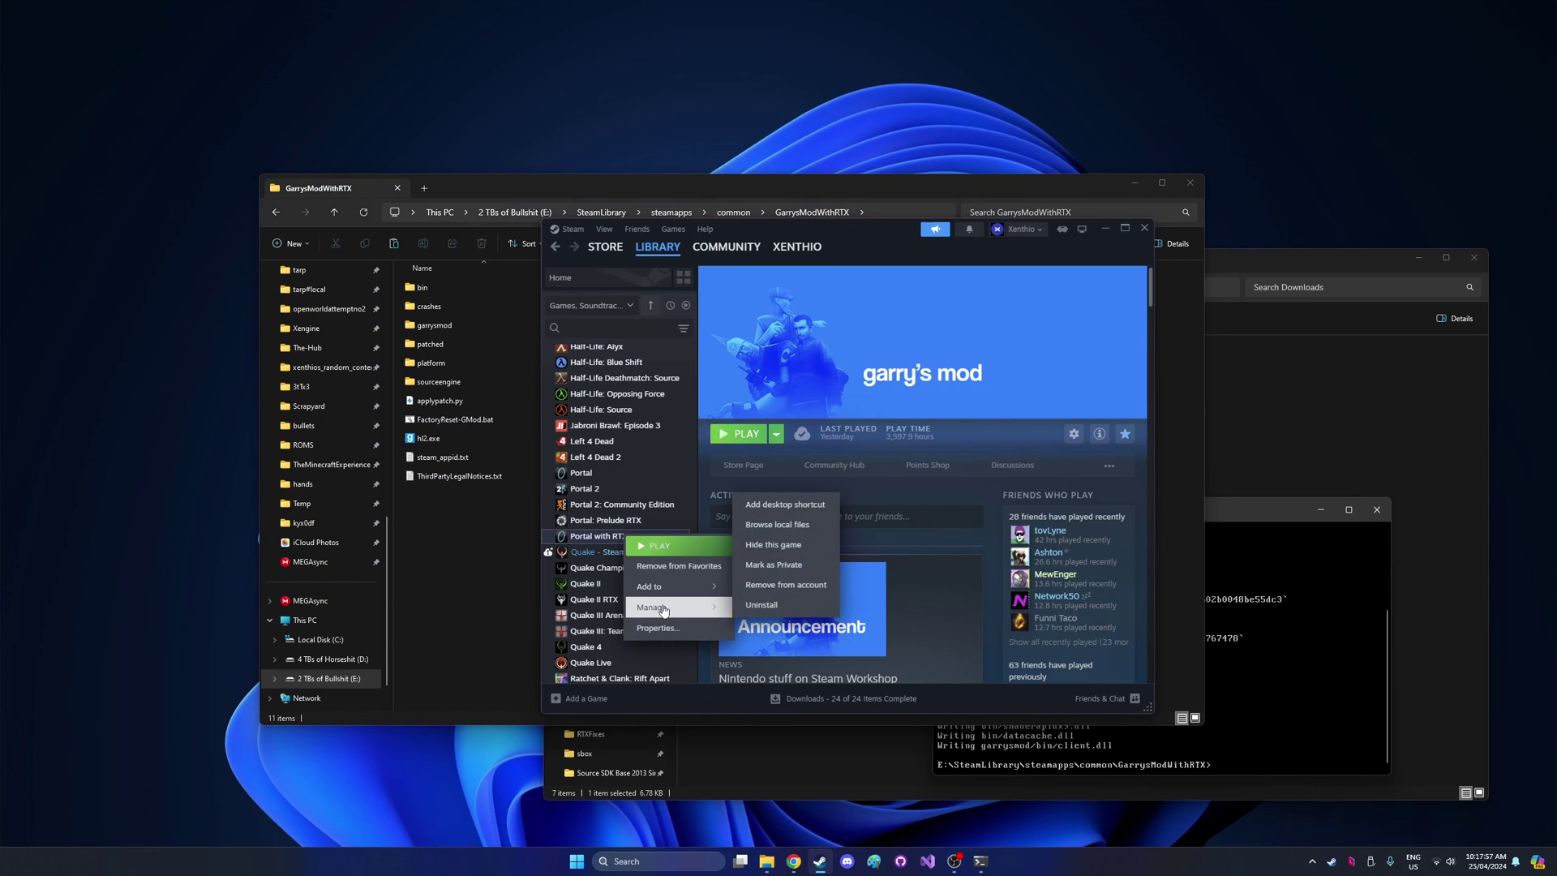
left_click(780, 526)
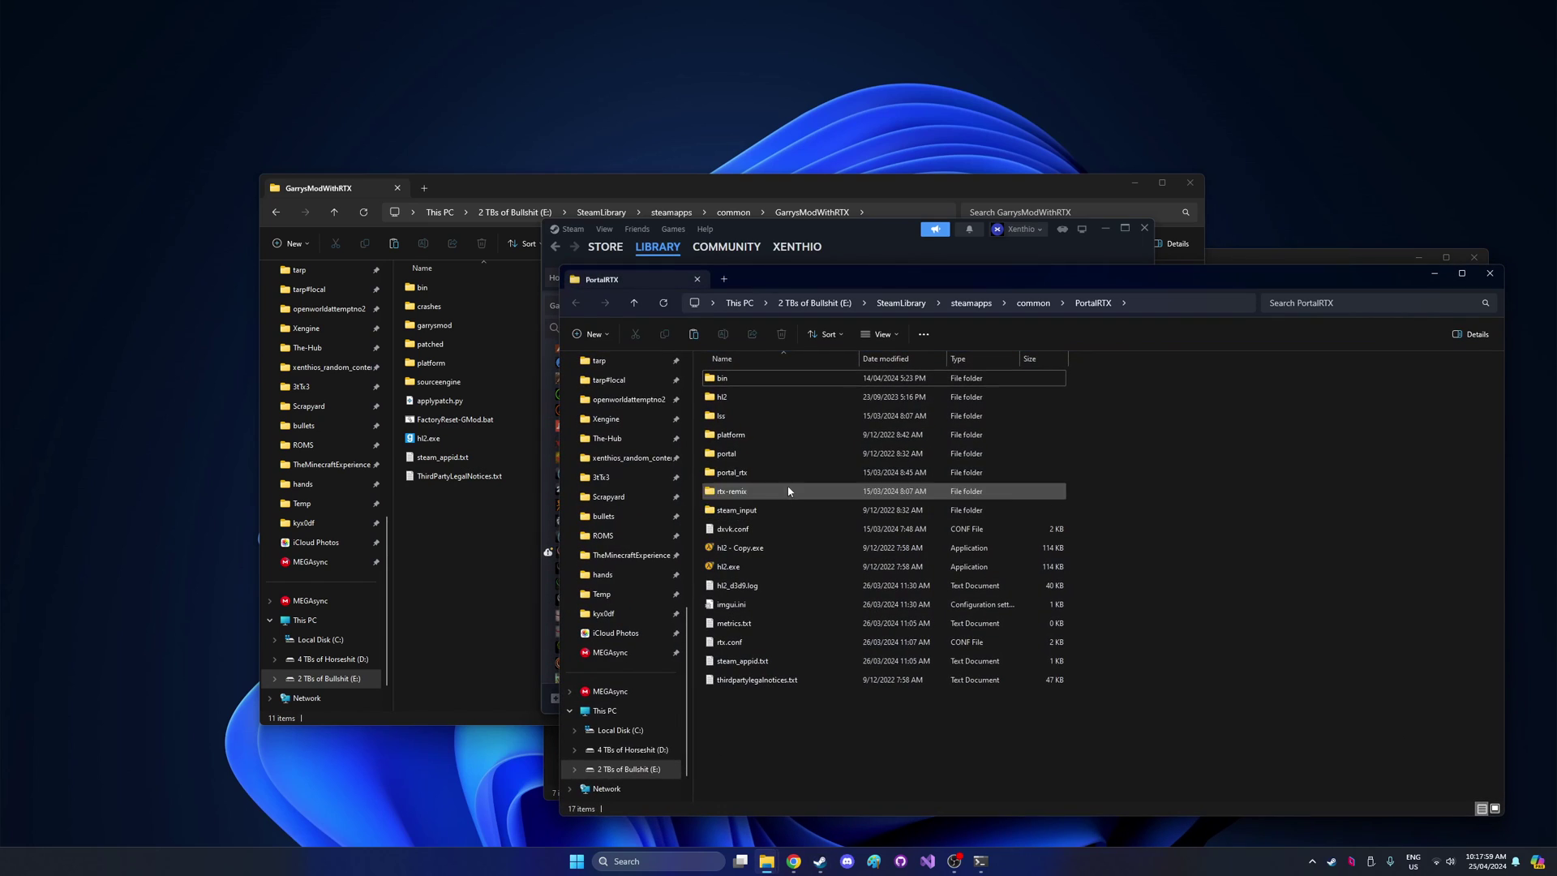
scroll(723, 430, "down", 20)
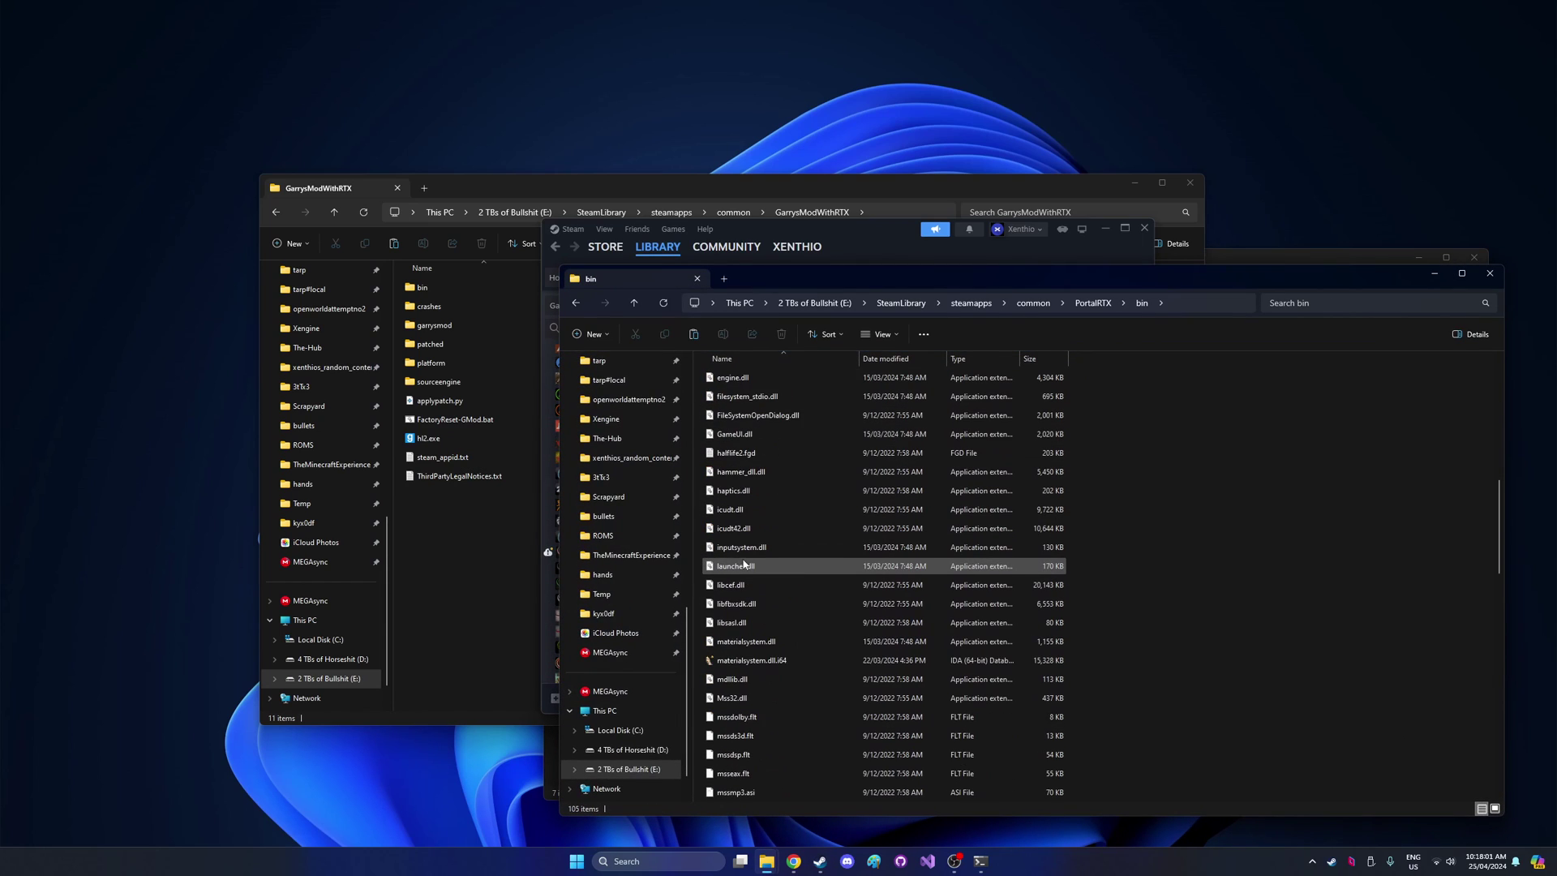
scroll(747, 561, "down", 1)
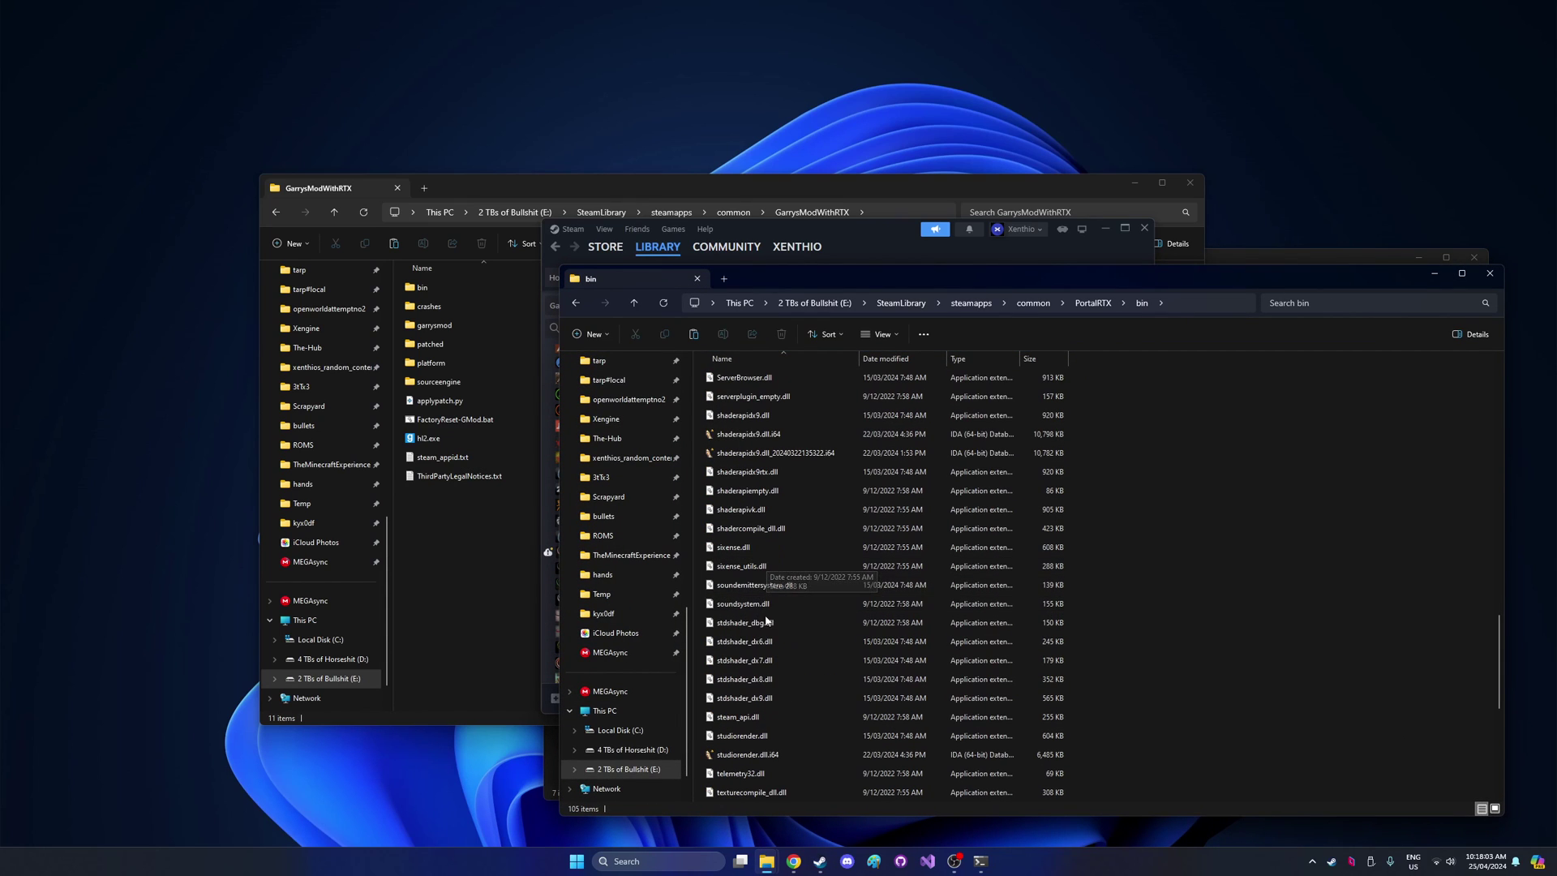
left_click(766, 643)
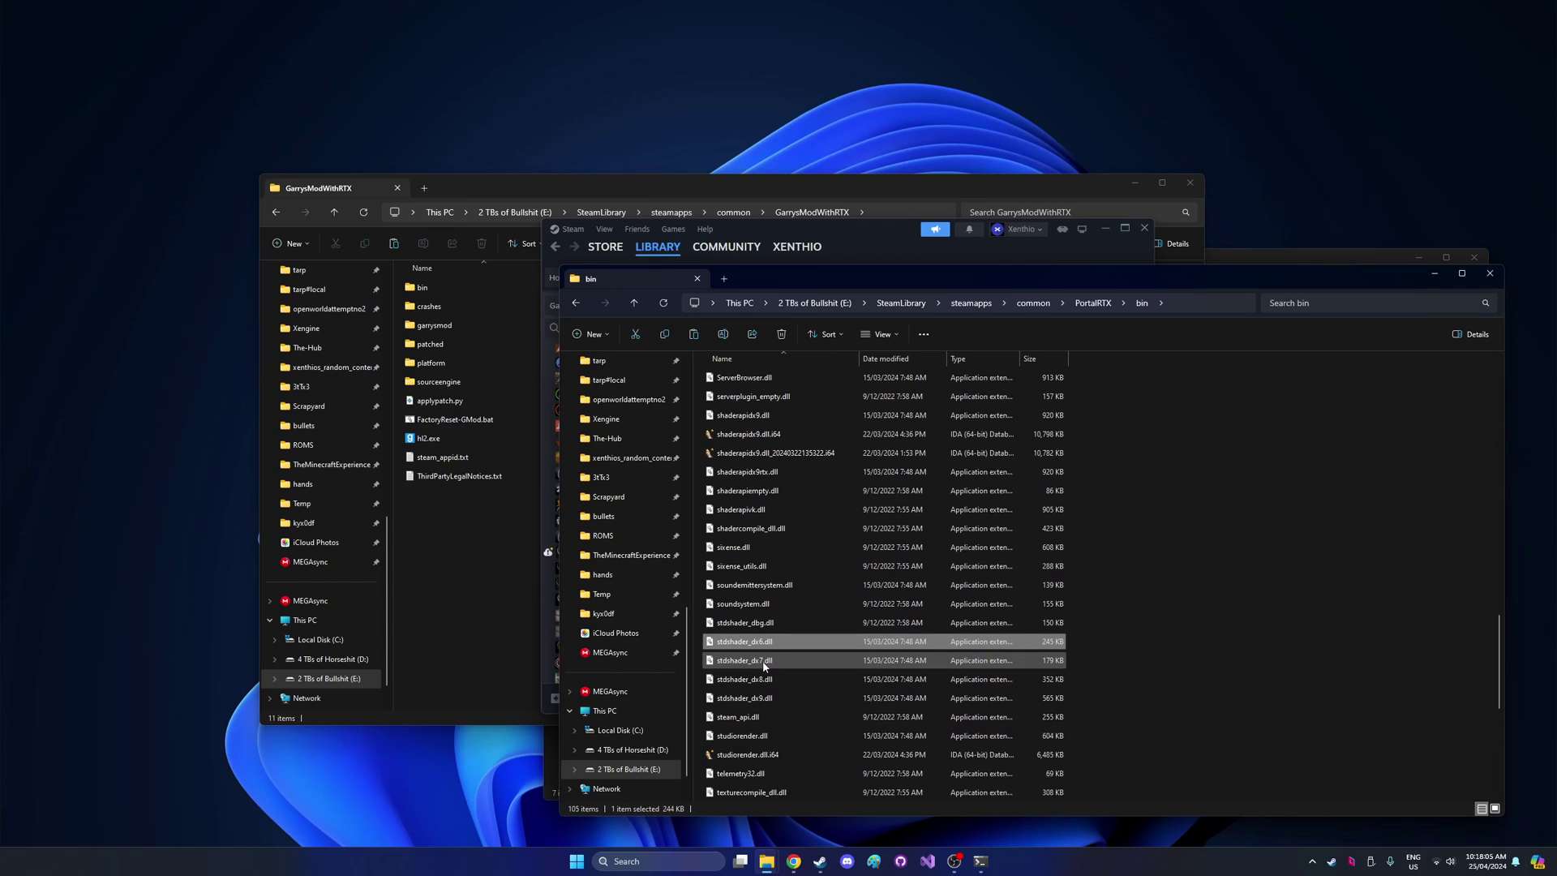
left_click(762, 661, "ctrl")
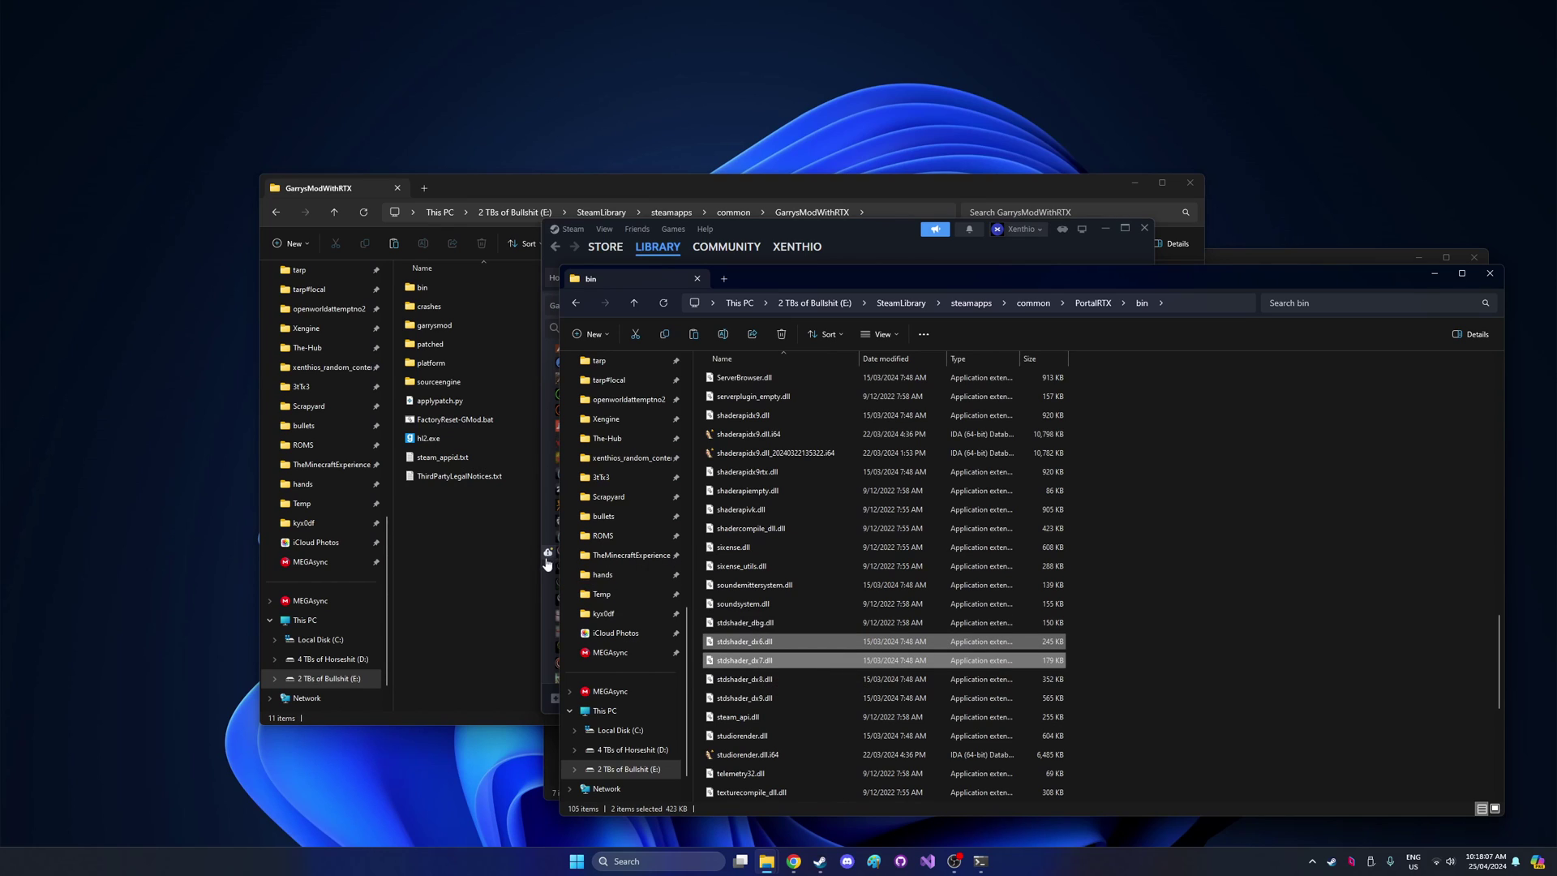
Step: Paste both shader DLLs into GarrysModWithRTX's bin folder, replacing the existing copies
double_click(438, 289)
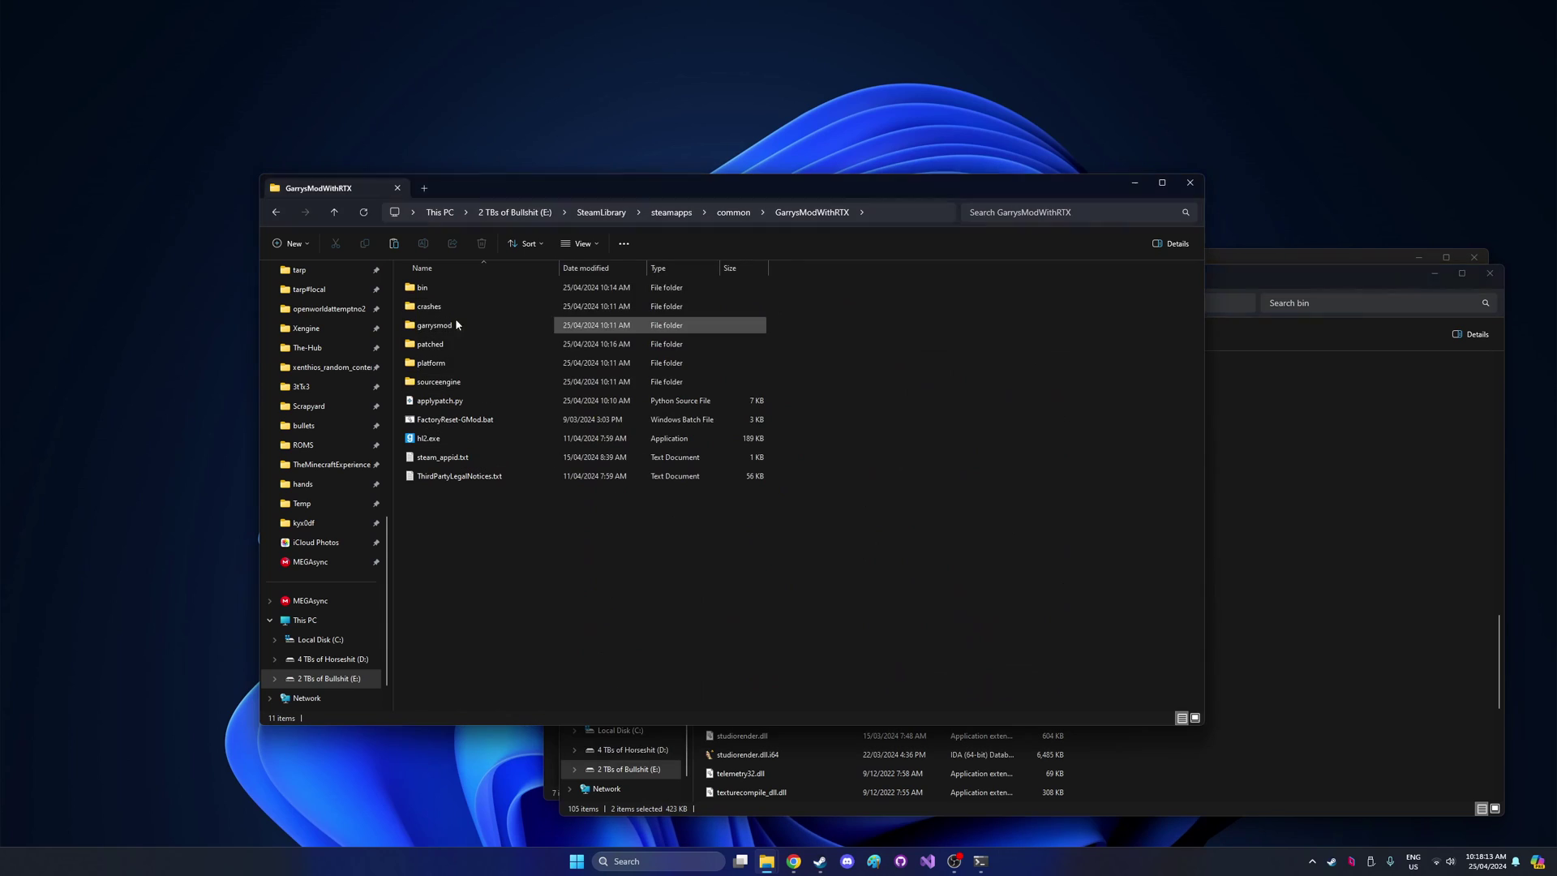
key("ctrl+v")
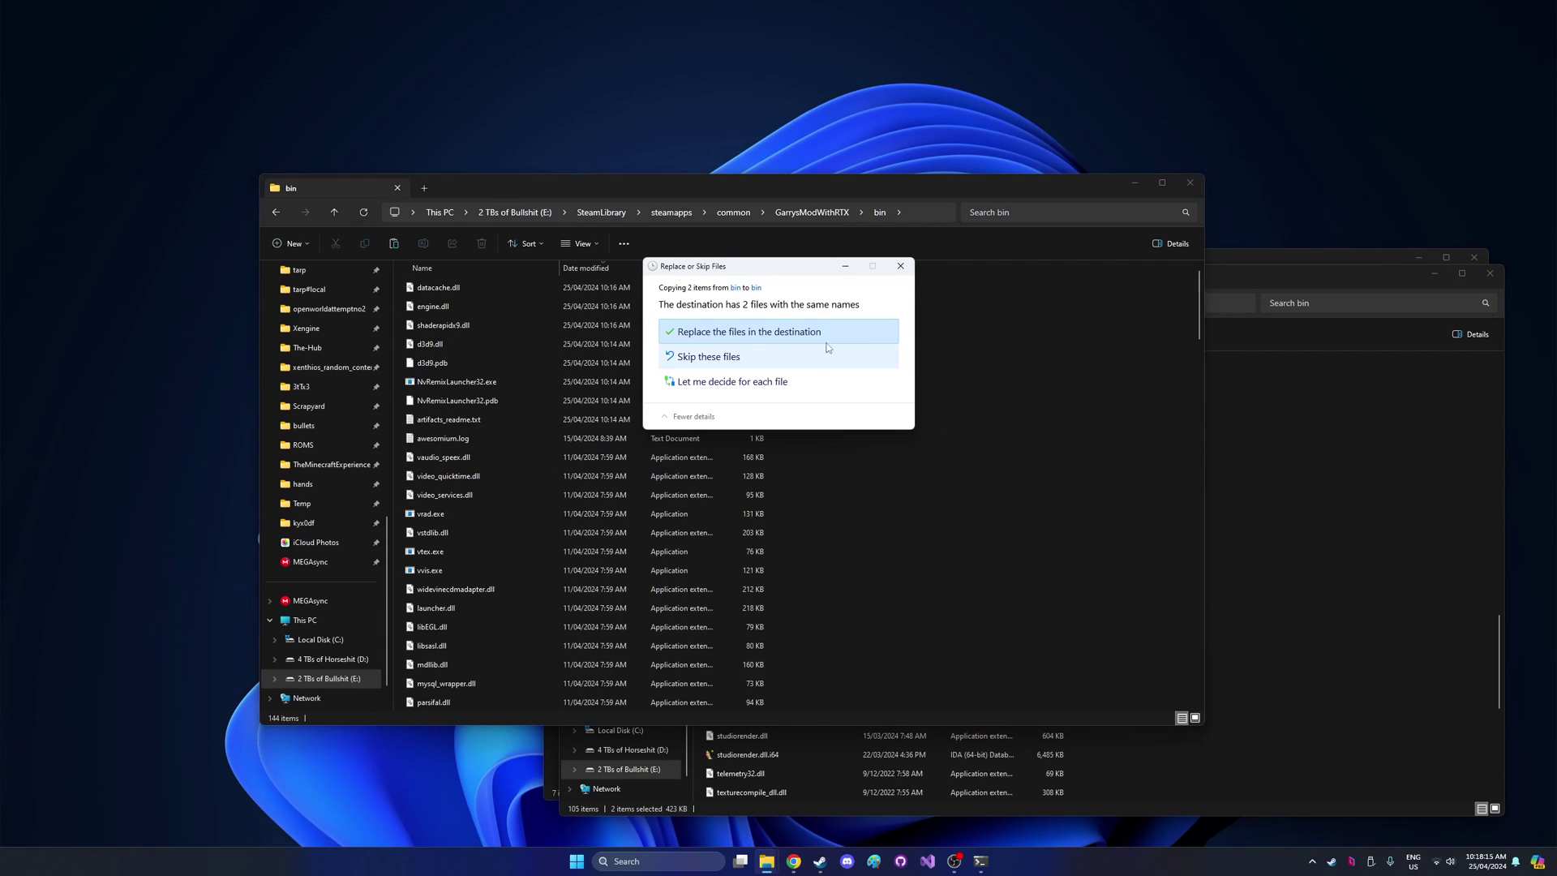
left_click(809, 331)
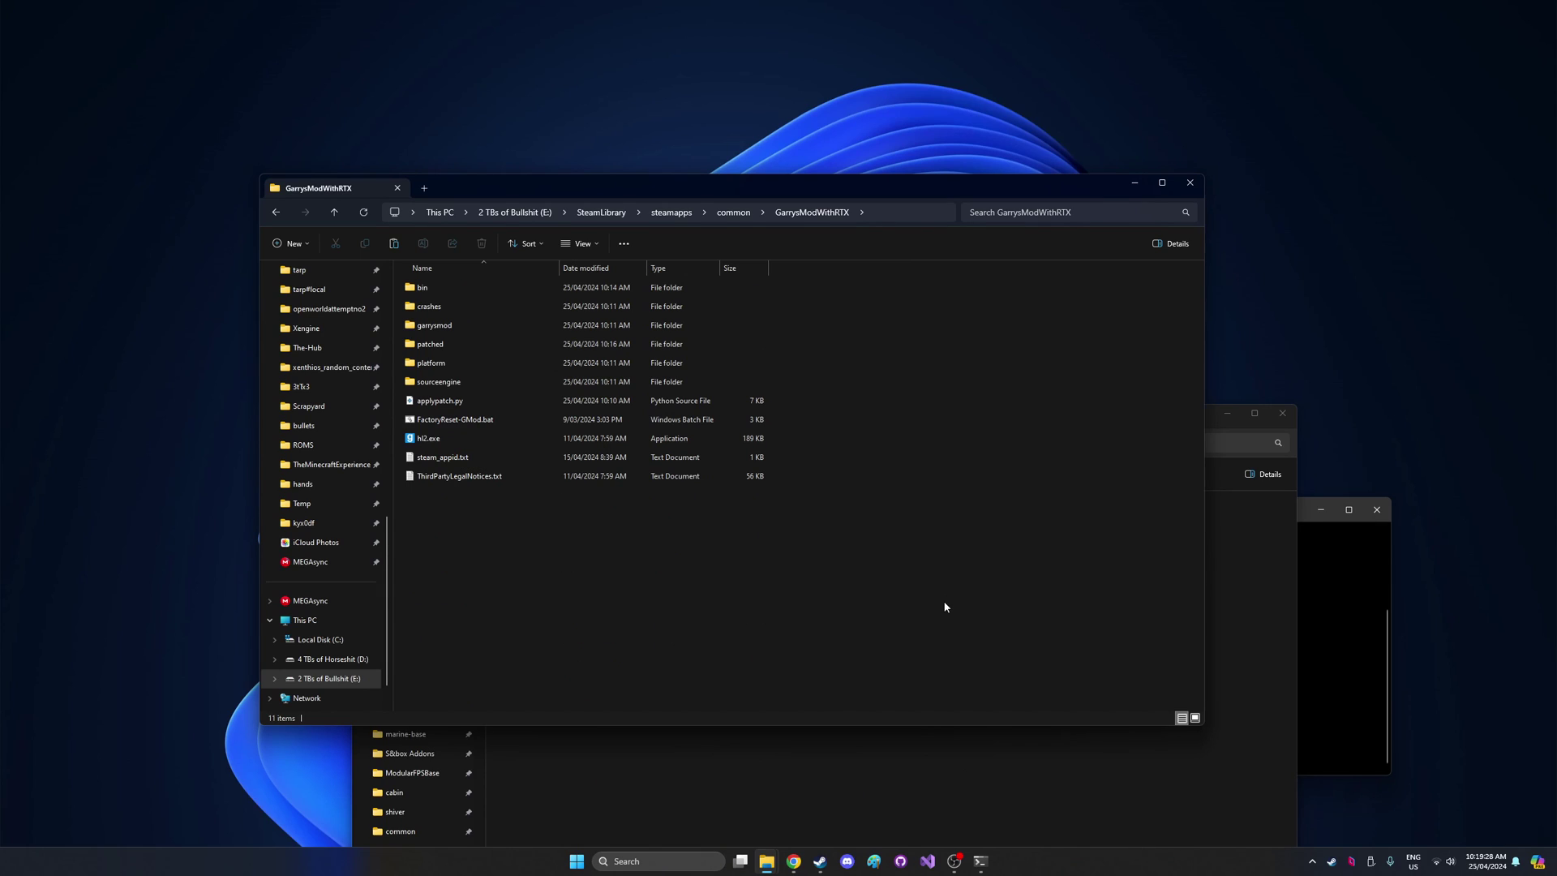
Step: Copy 'launcher - workshop - fullscreen.bat' from Downloads into the GarrysModWithRTX folder
key("alt+Tab")
left_click(843, 663)
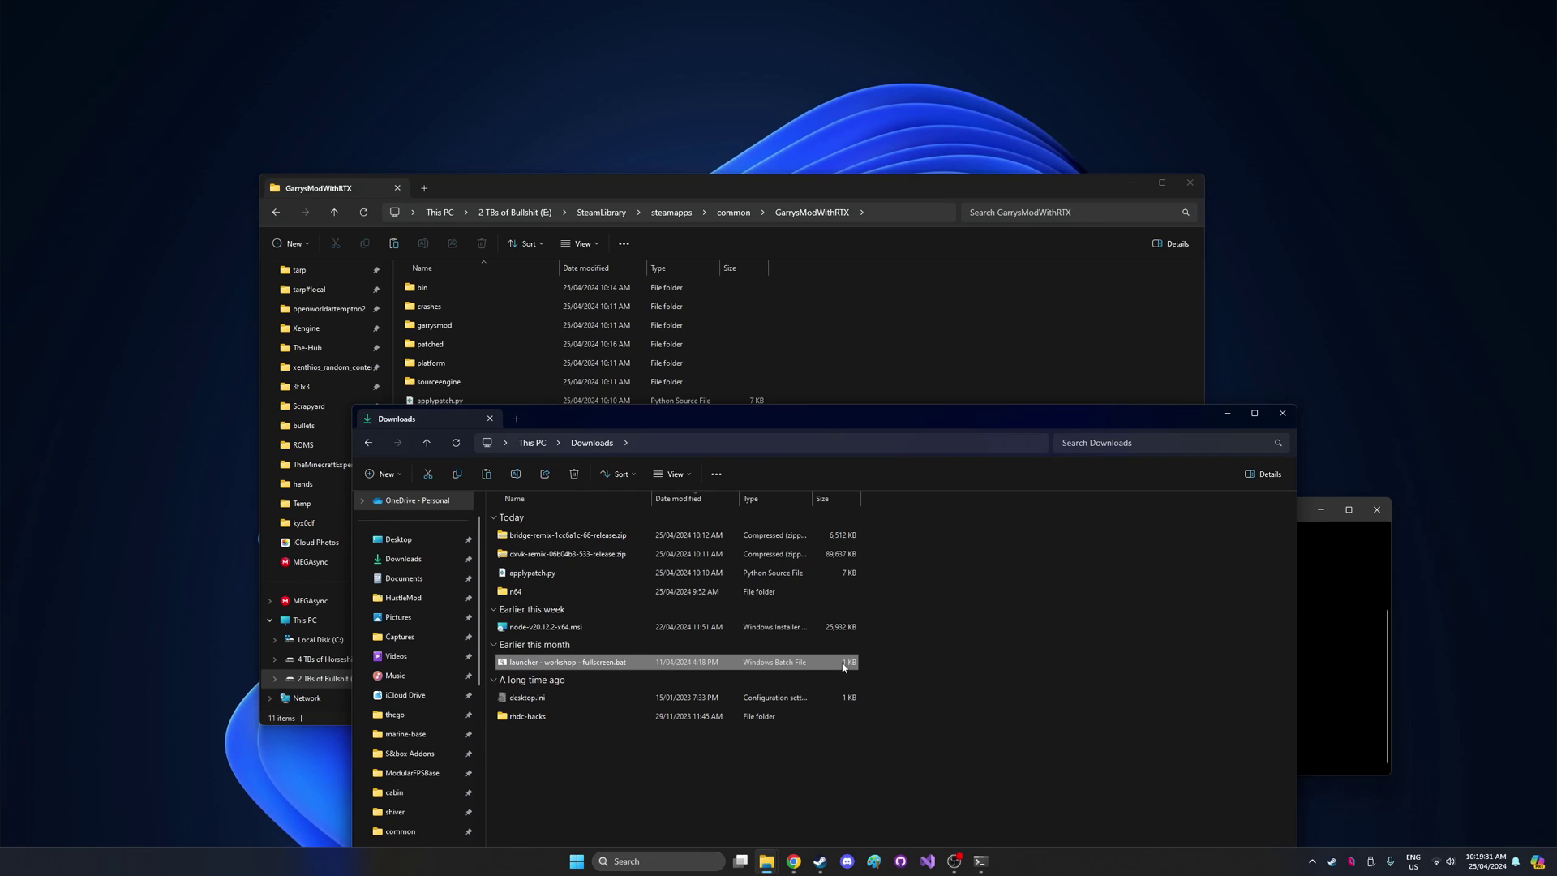
left_click(903, 359)
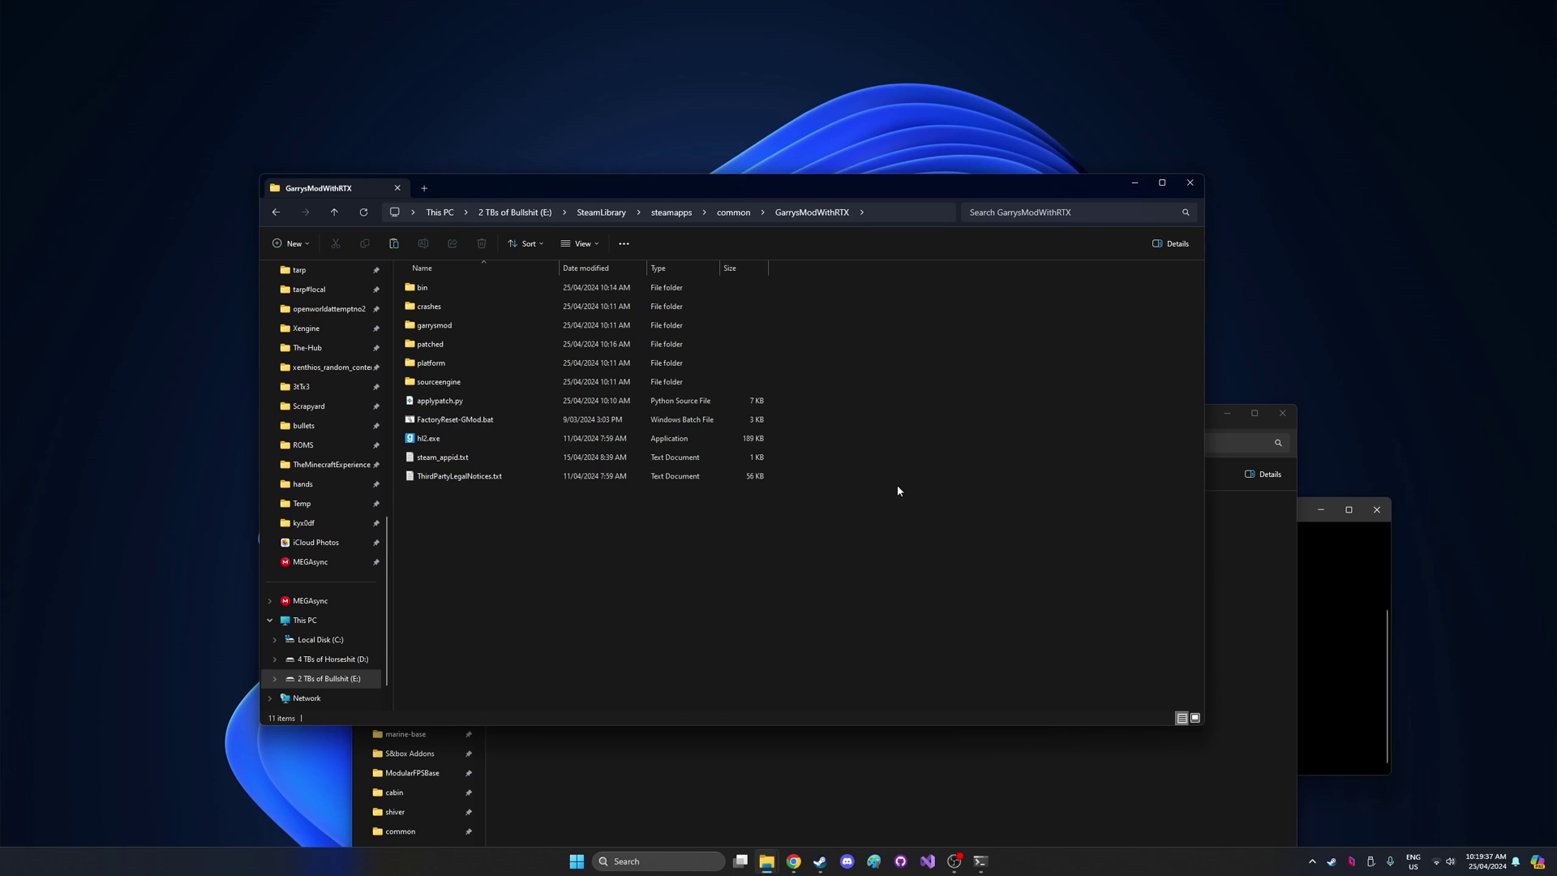
key("ctrl+v")
left_click(897, 484)
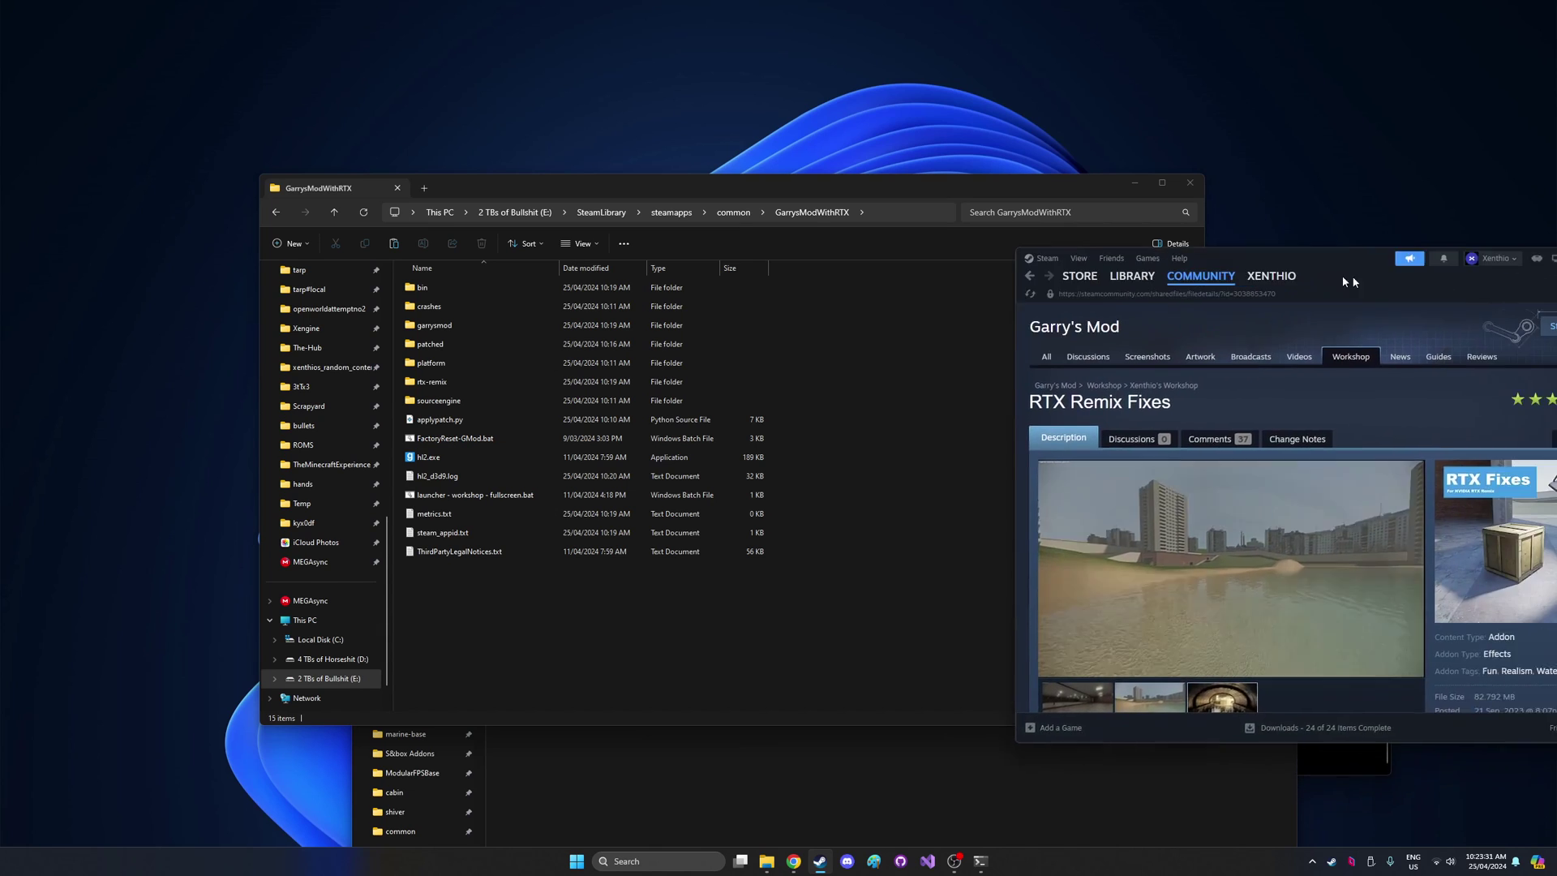
Step: Subscribe to the RTX Remix Fixes addon from its Steam workshop page so it starts downloading
scroll(1087, 328, "down", 5)
left_click(1084, 462)
scroll(1152, 375, "up", 5)
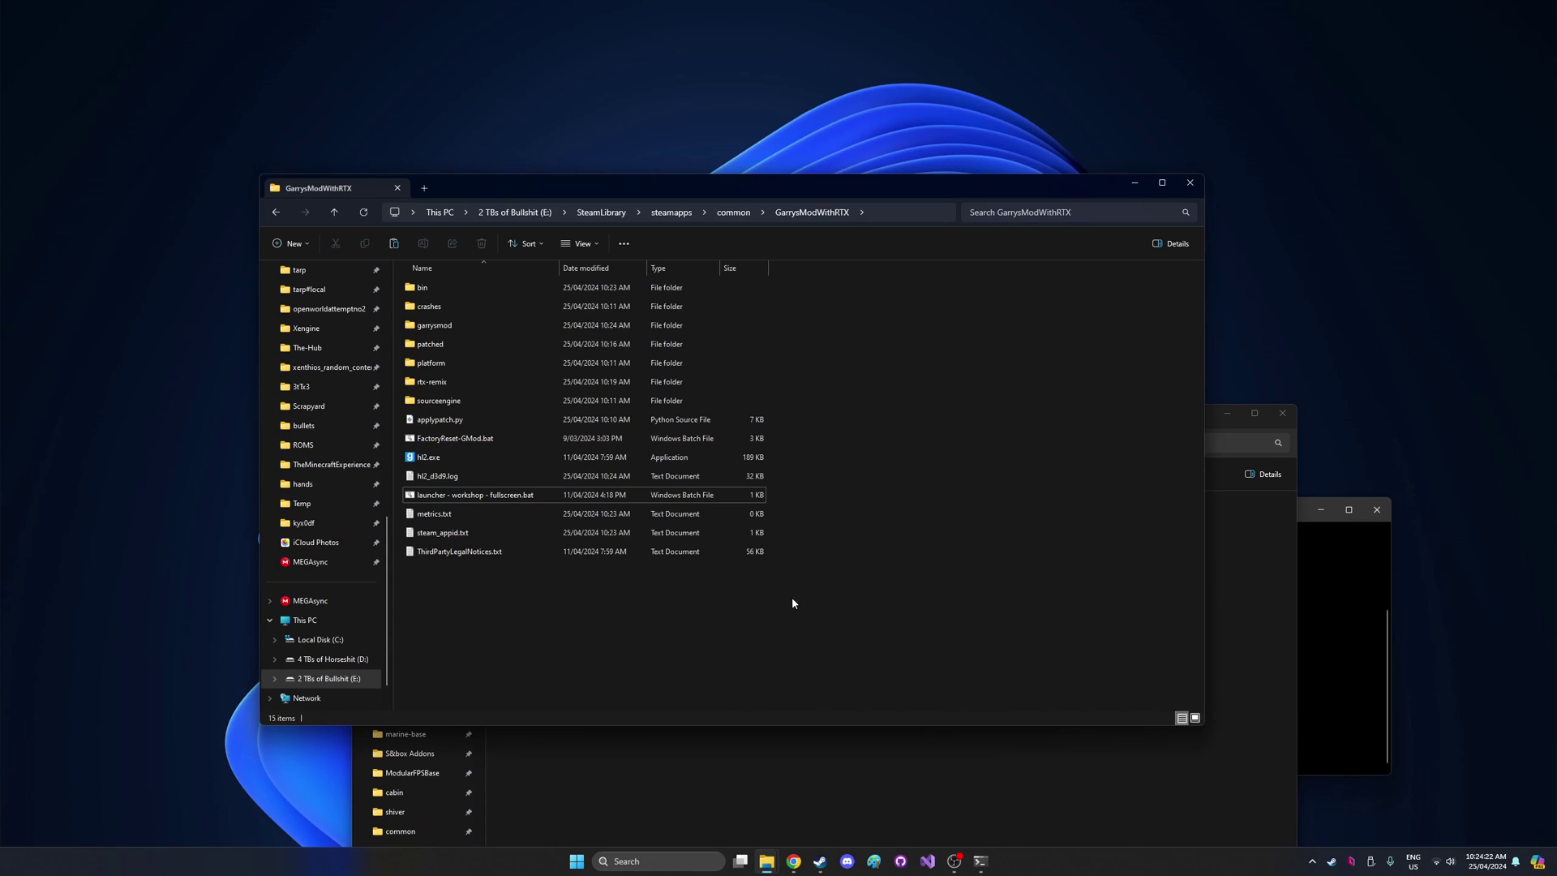
Step: Make a new text document named dxvk.conf, accept the extension change, and open it in Notepad
right_click(792, 603)
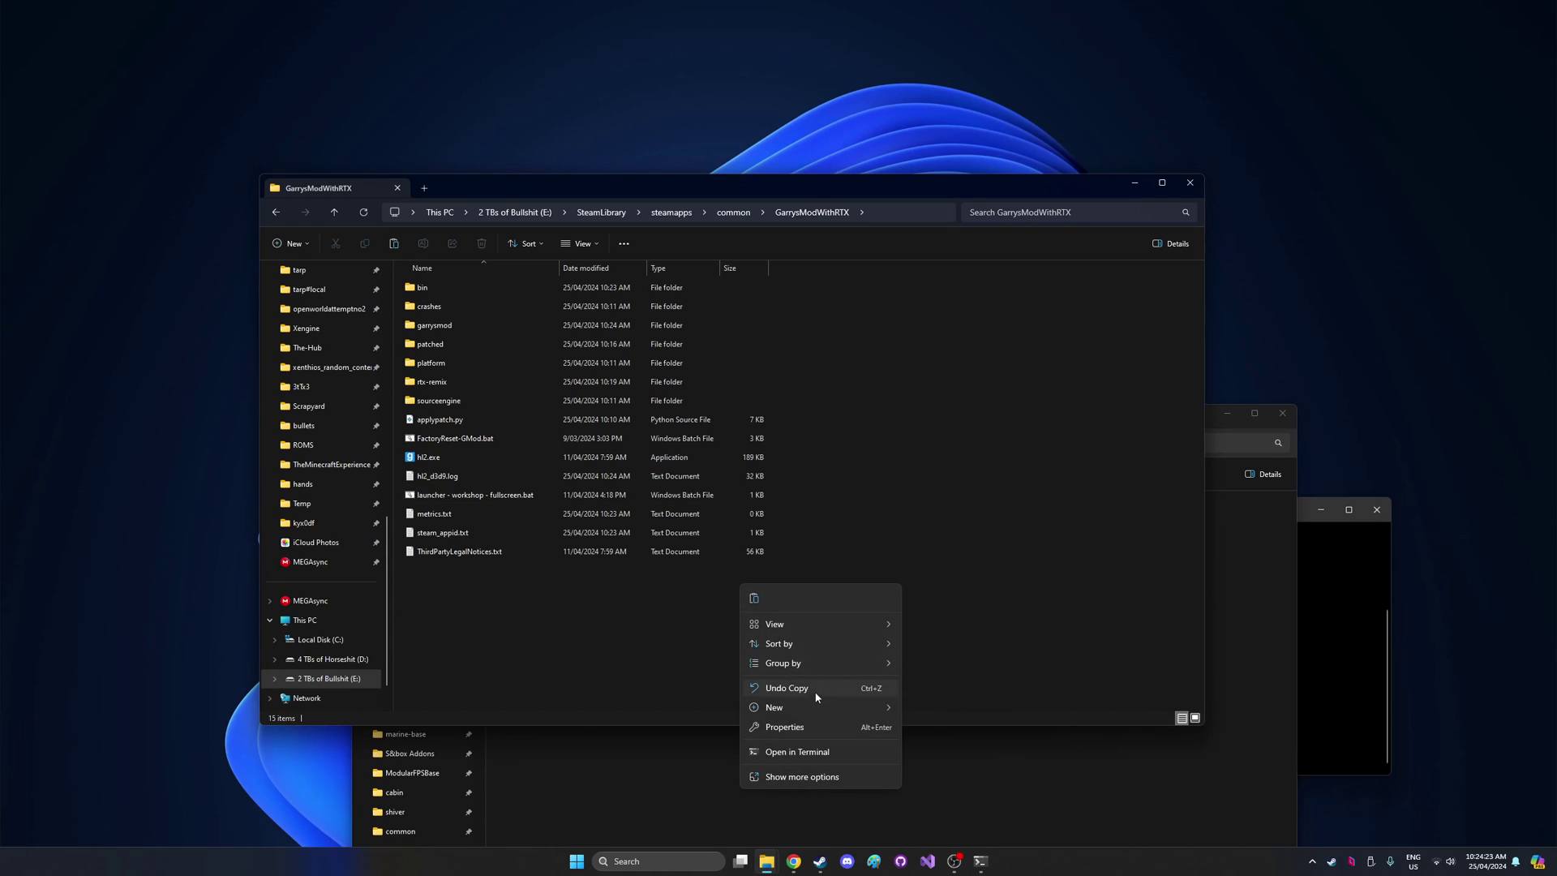
mouse_move(817, 705)
left_click(961, 651)
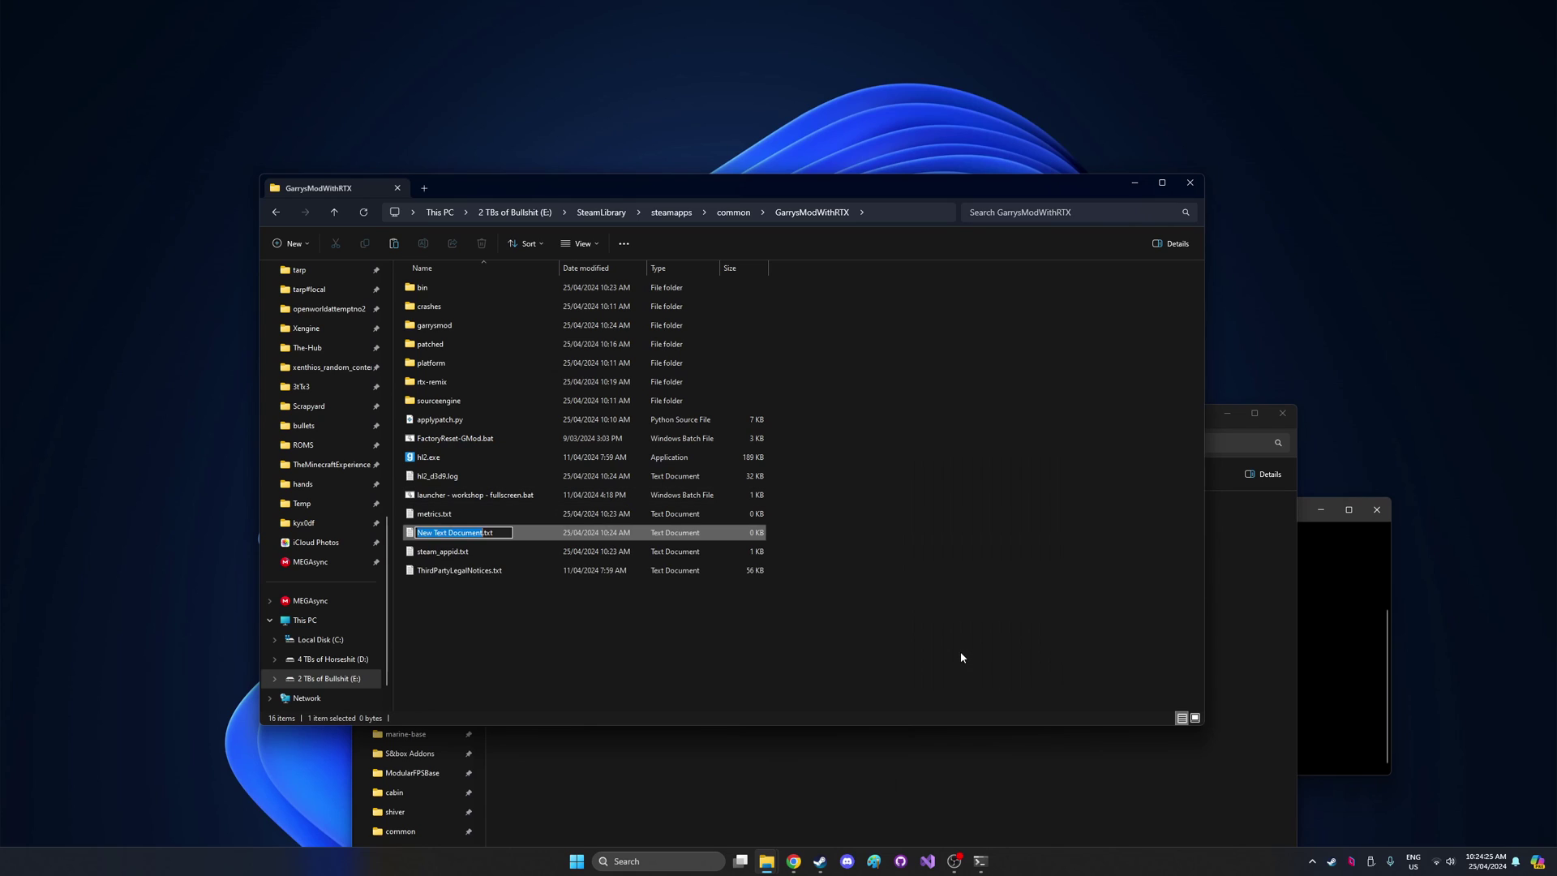
type("dxvk.conf")
key("Return")
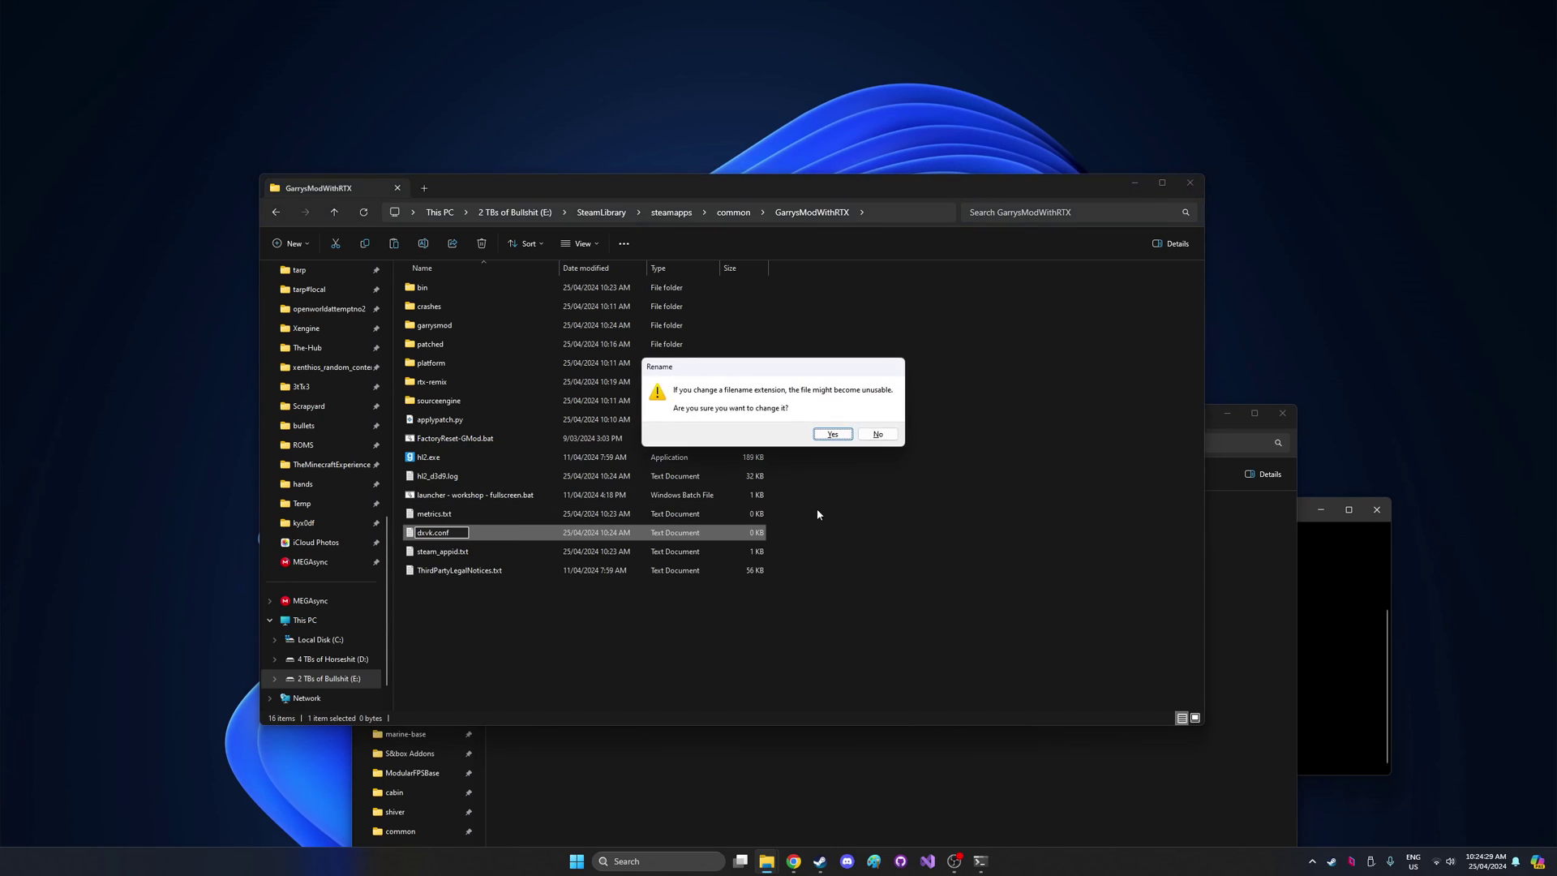
left_click(824, 435)
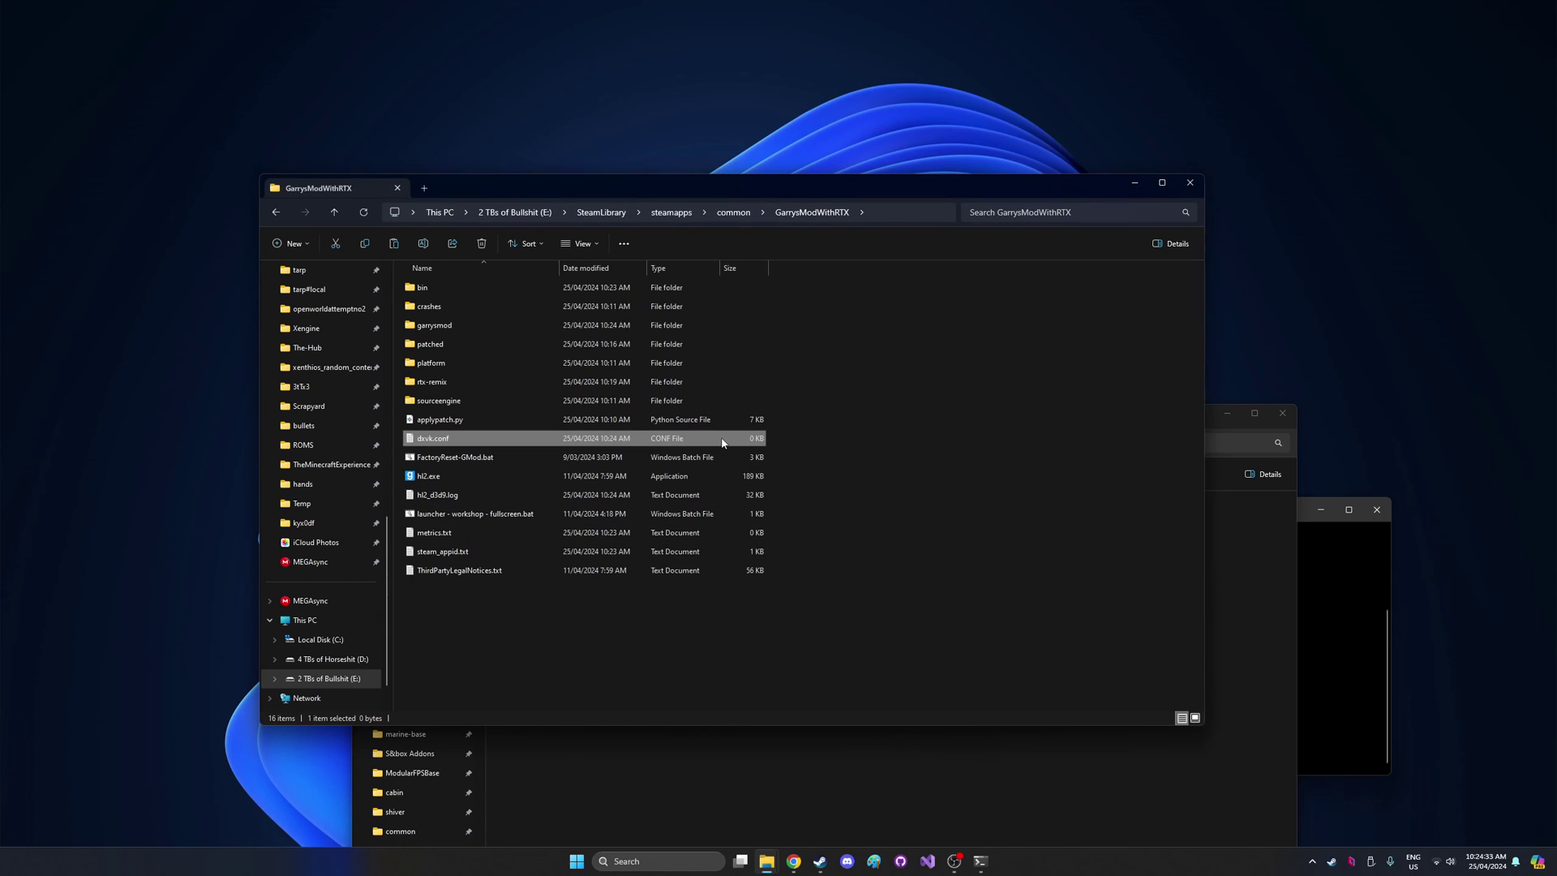
right_click(723, 442)
left_click(749, 478)
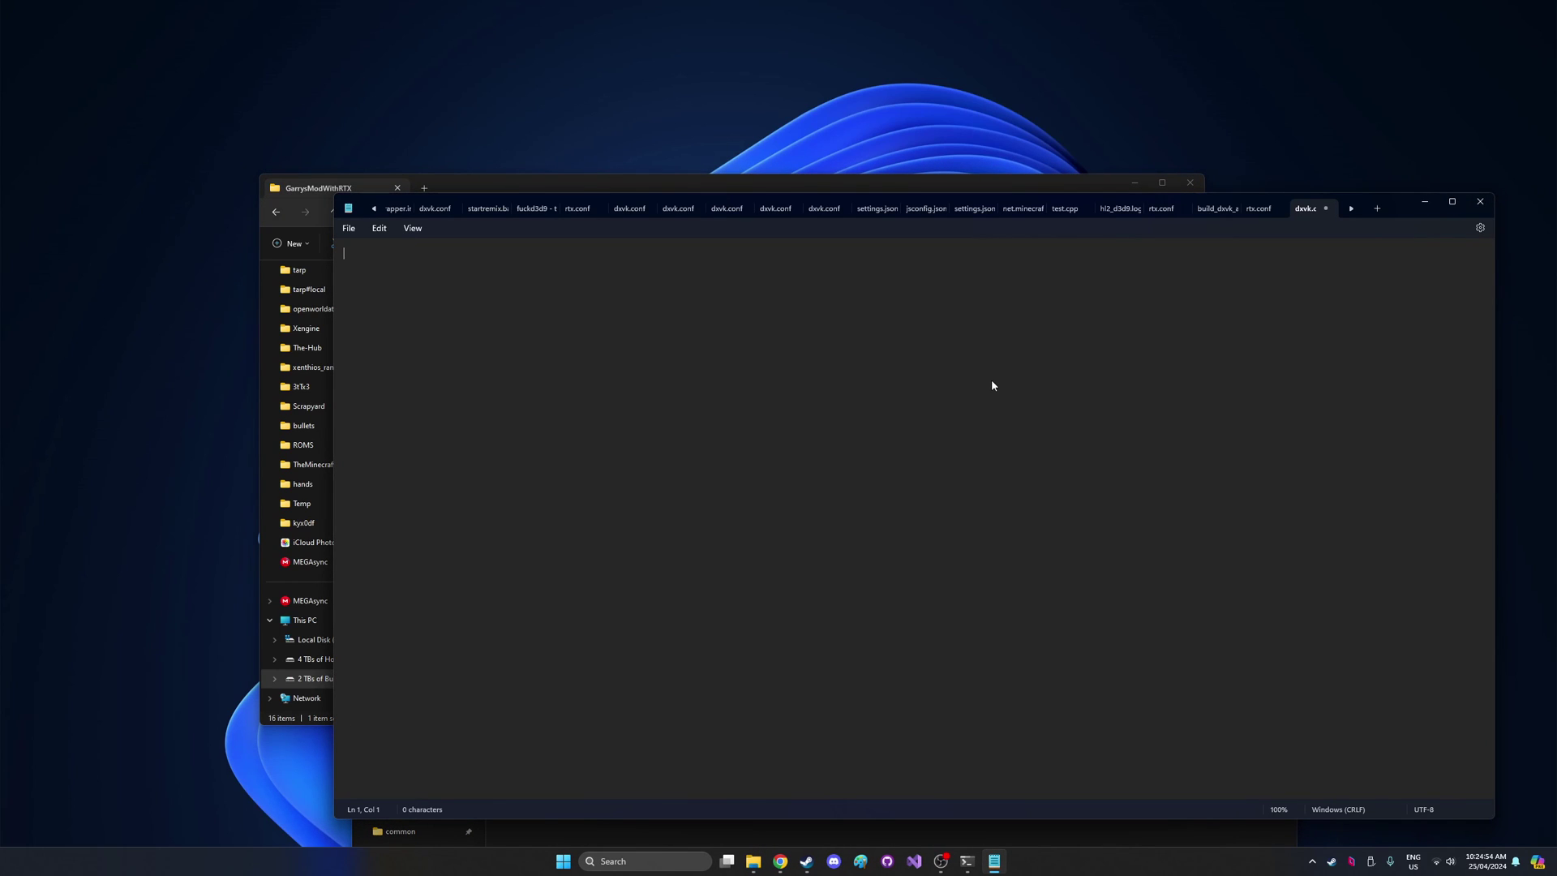
Step: Enter the line d3d9.shaderModel = 0 into dxvk.conf
type("d3d9.shaderModel = 0")
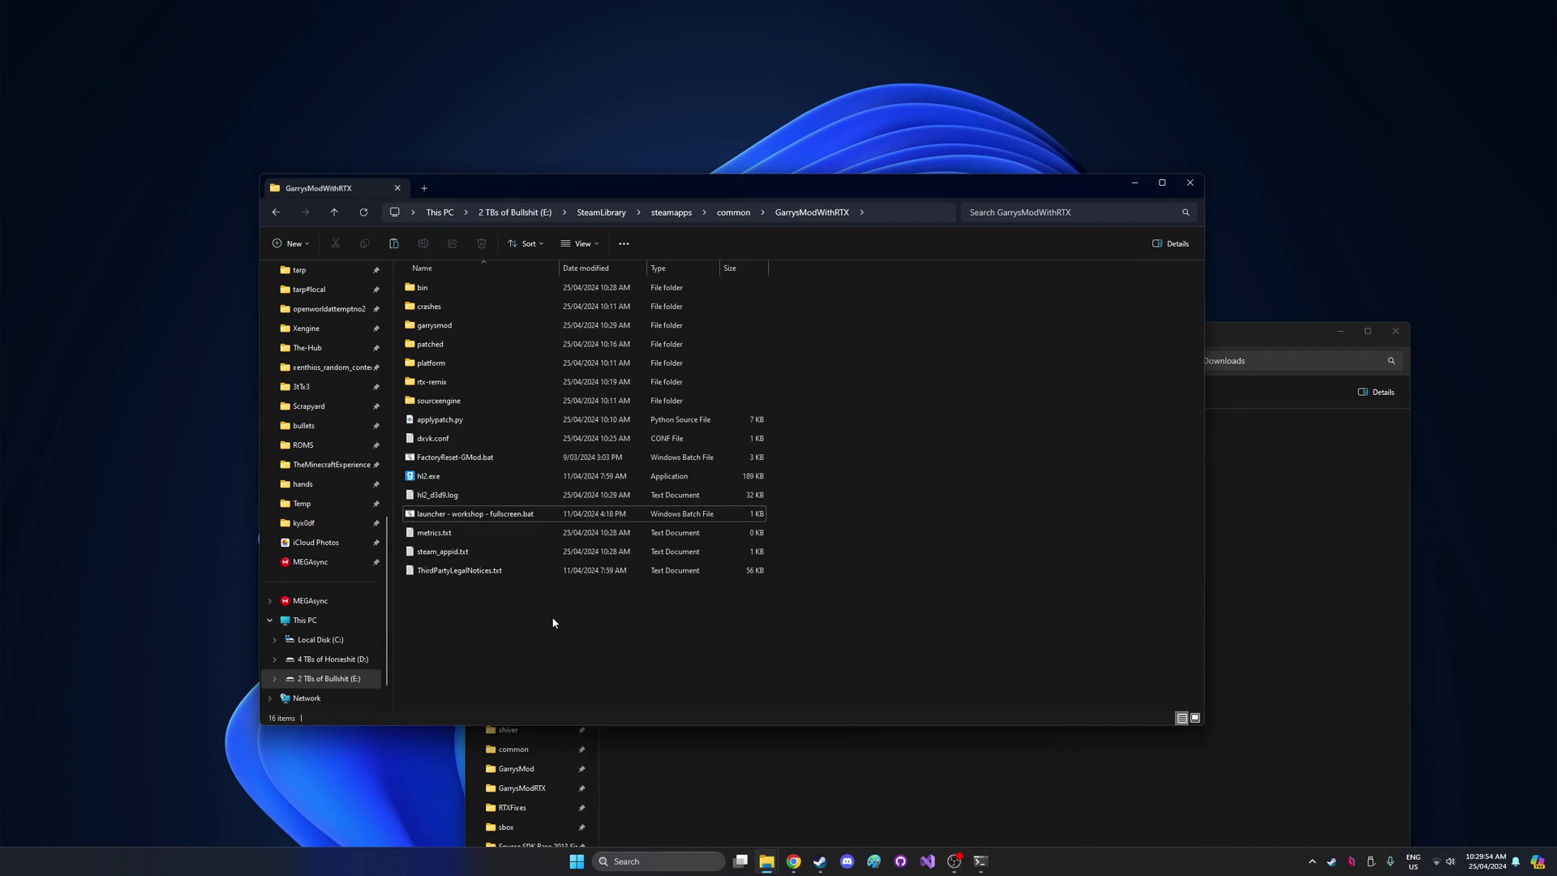
Step: Copy rtx.conf from the Downloads window and paste it into the GarrysModWithRTX folder
left_click(688, 771)
left_click(616, 548)
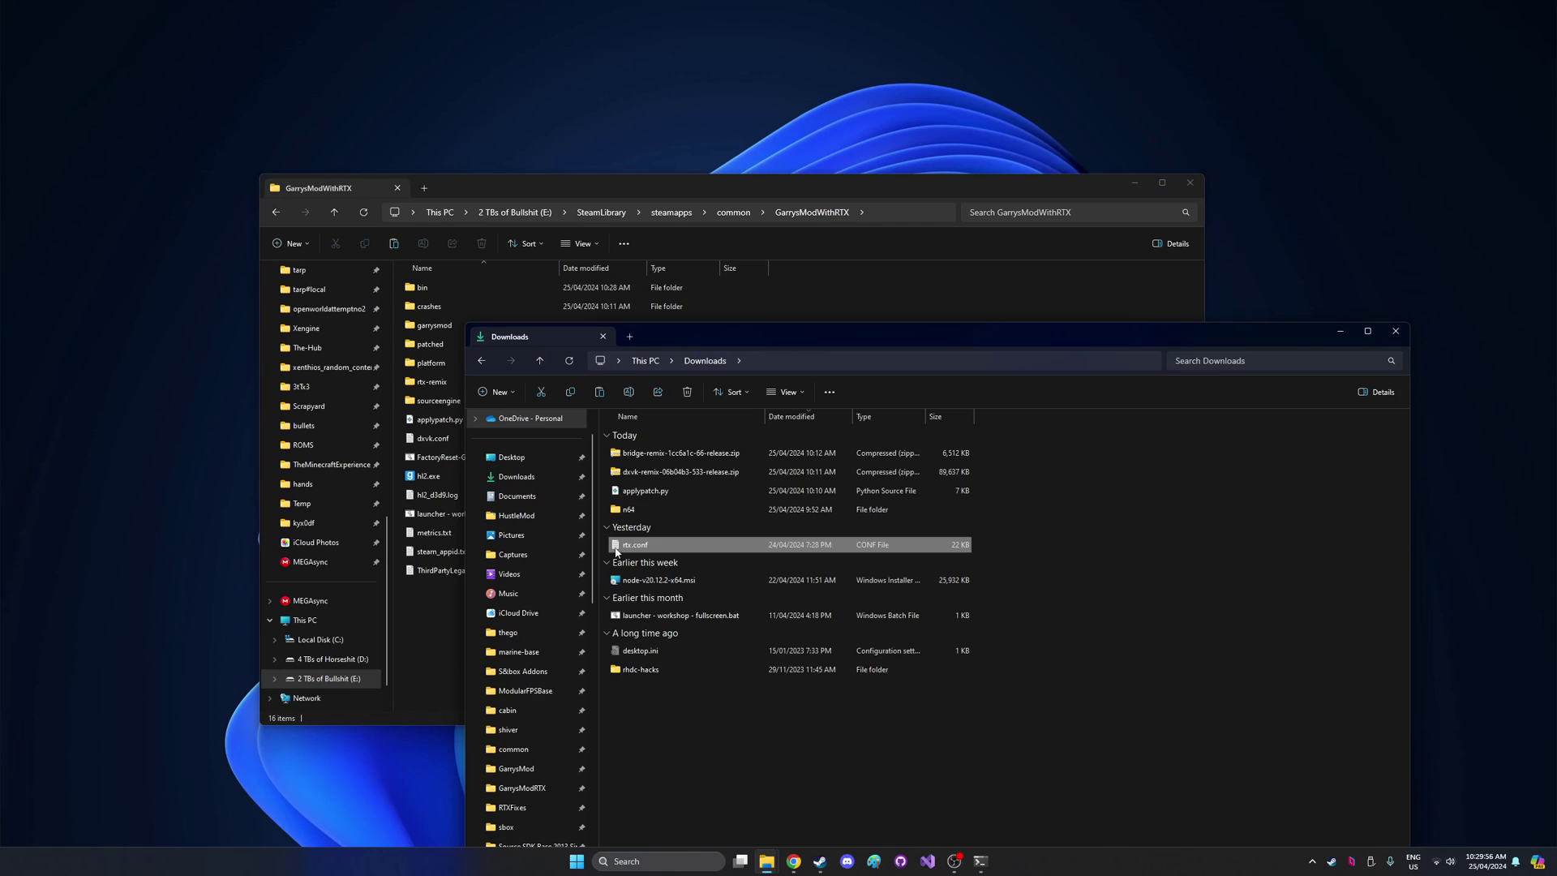
left_click(447, 648)
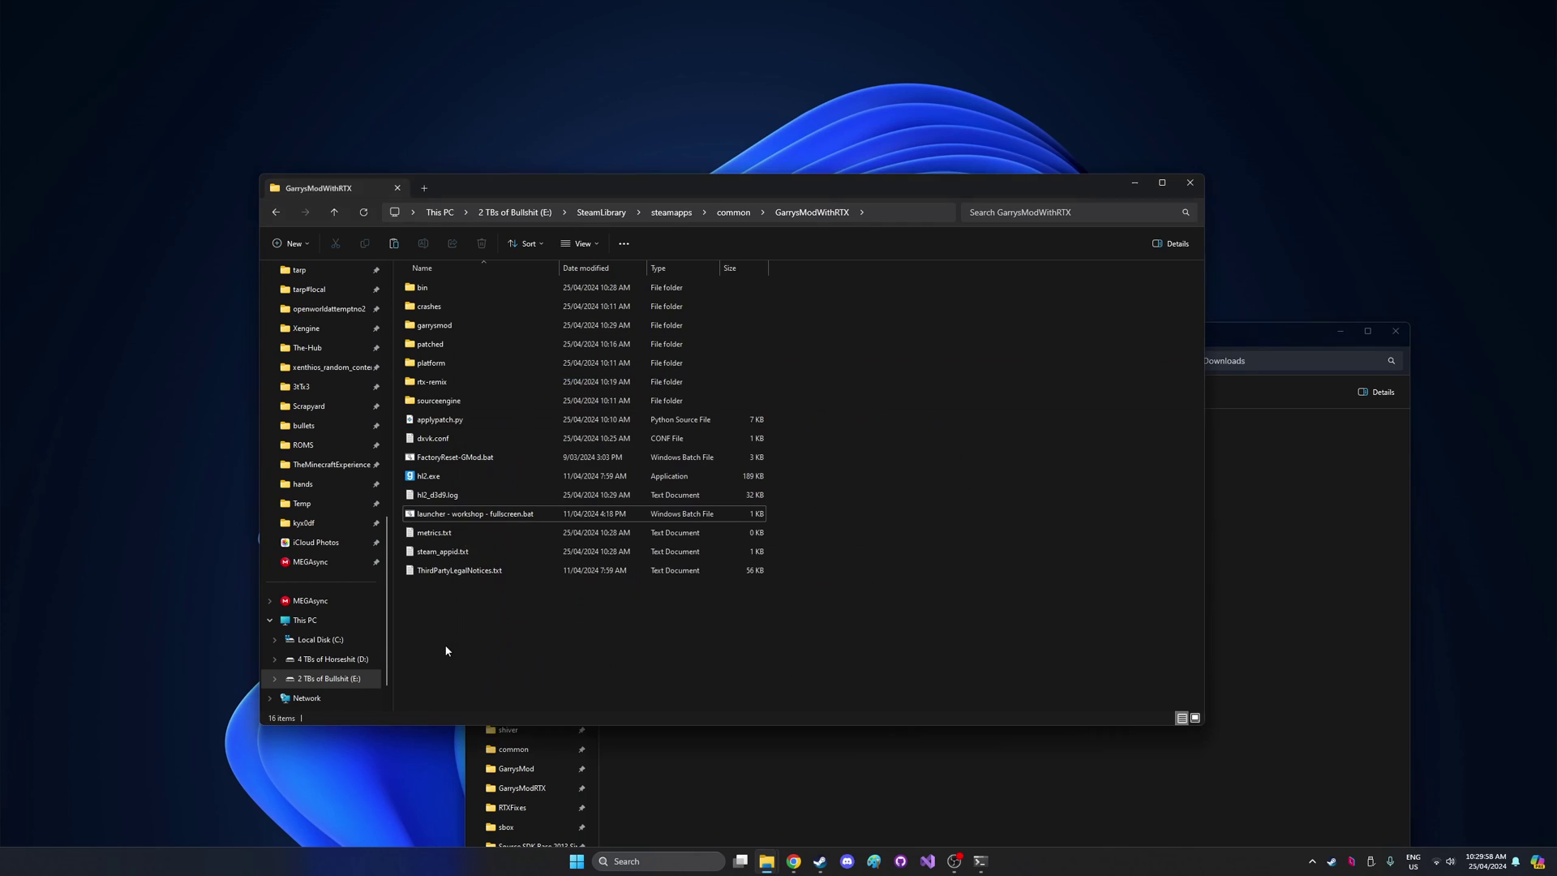
key("ctrl+v")
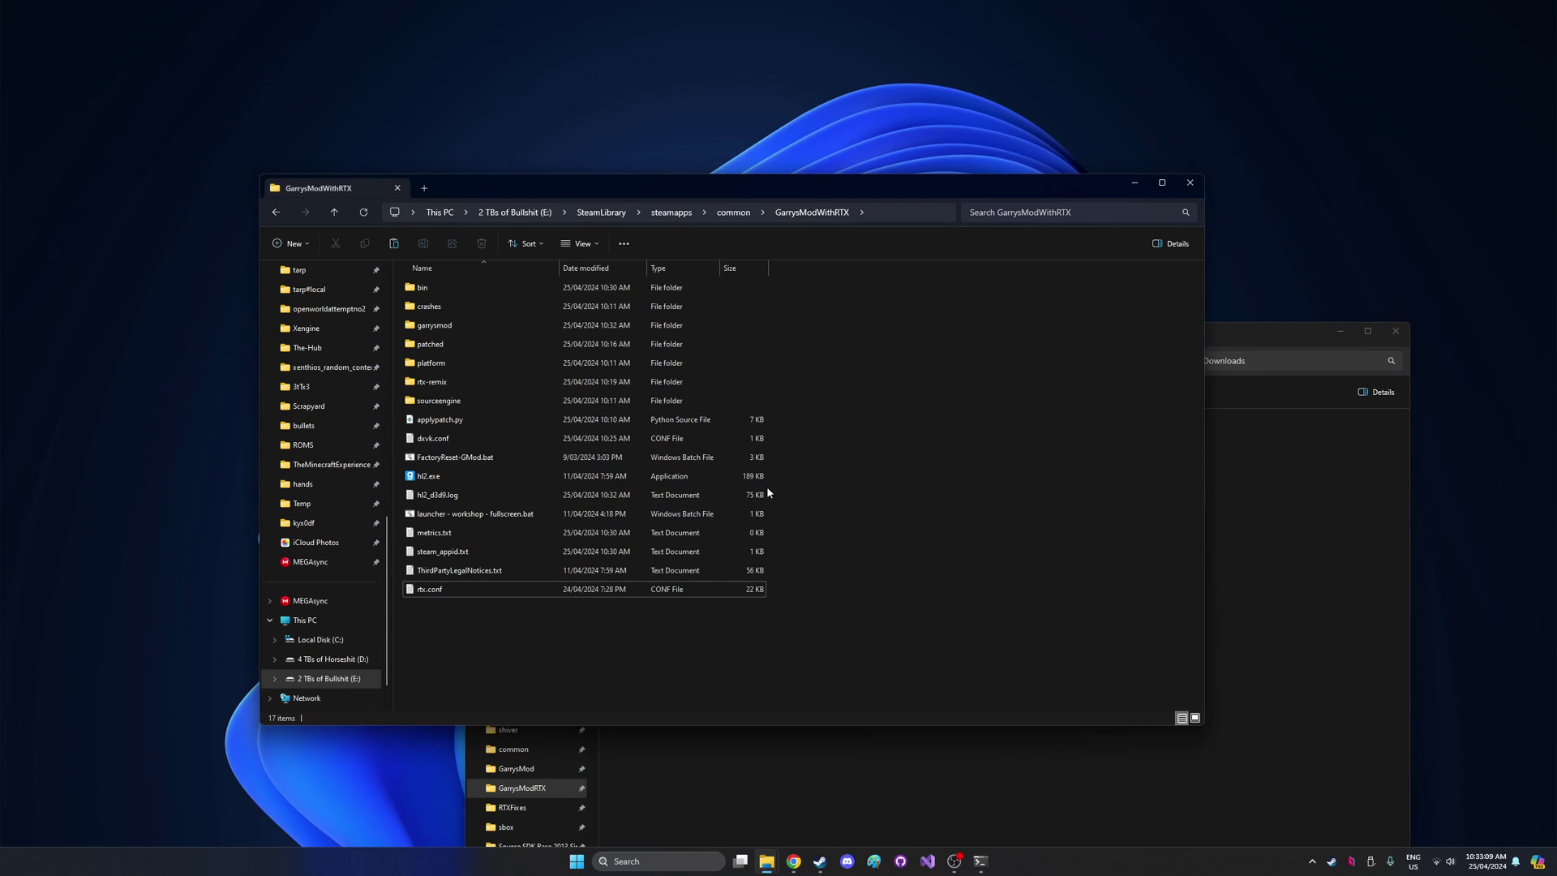
Step: Run 'launcher - workshop - fullscreen.bat' and choose Start New Game from the main menu
double_click(733, 513)
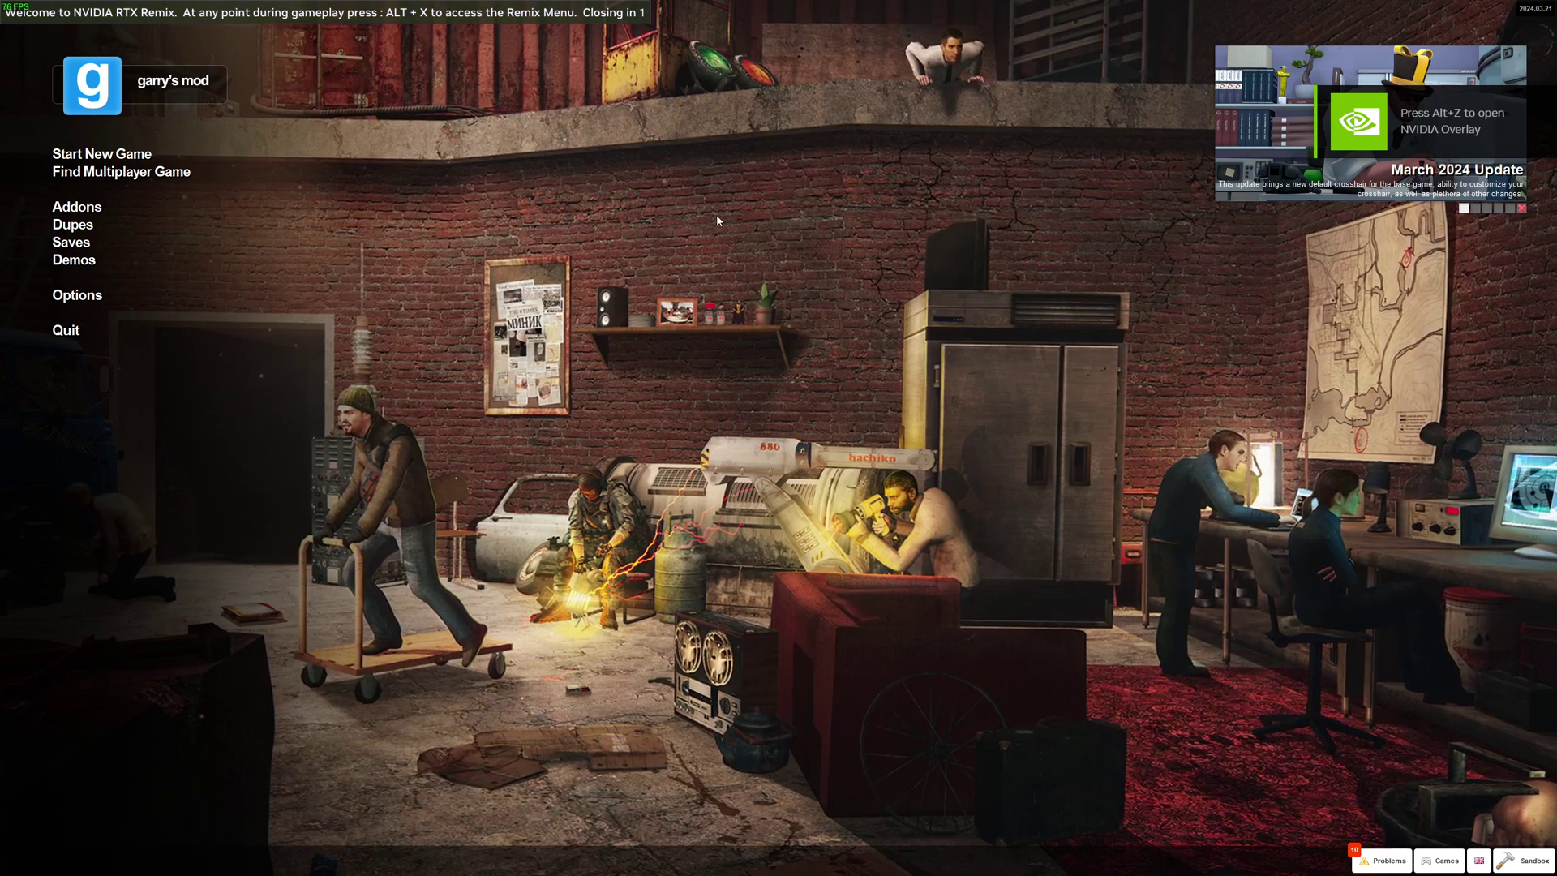
left_click(121, 154)
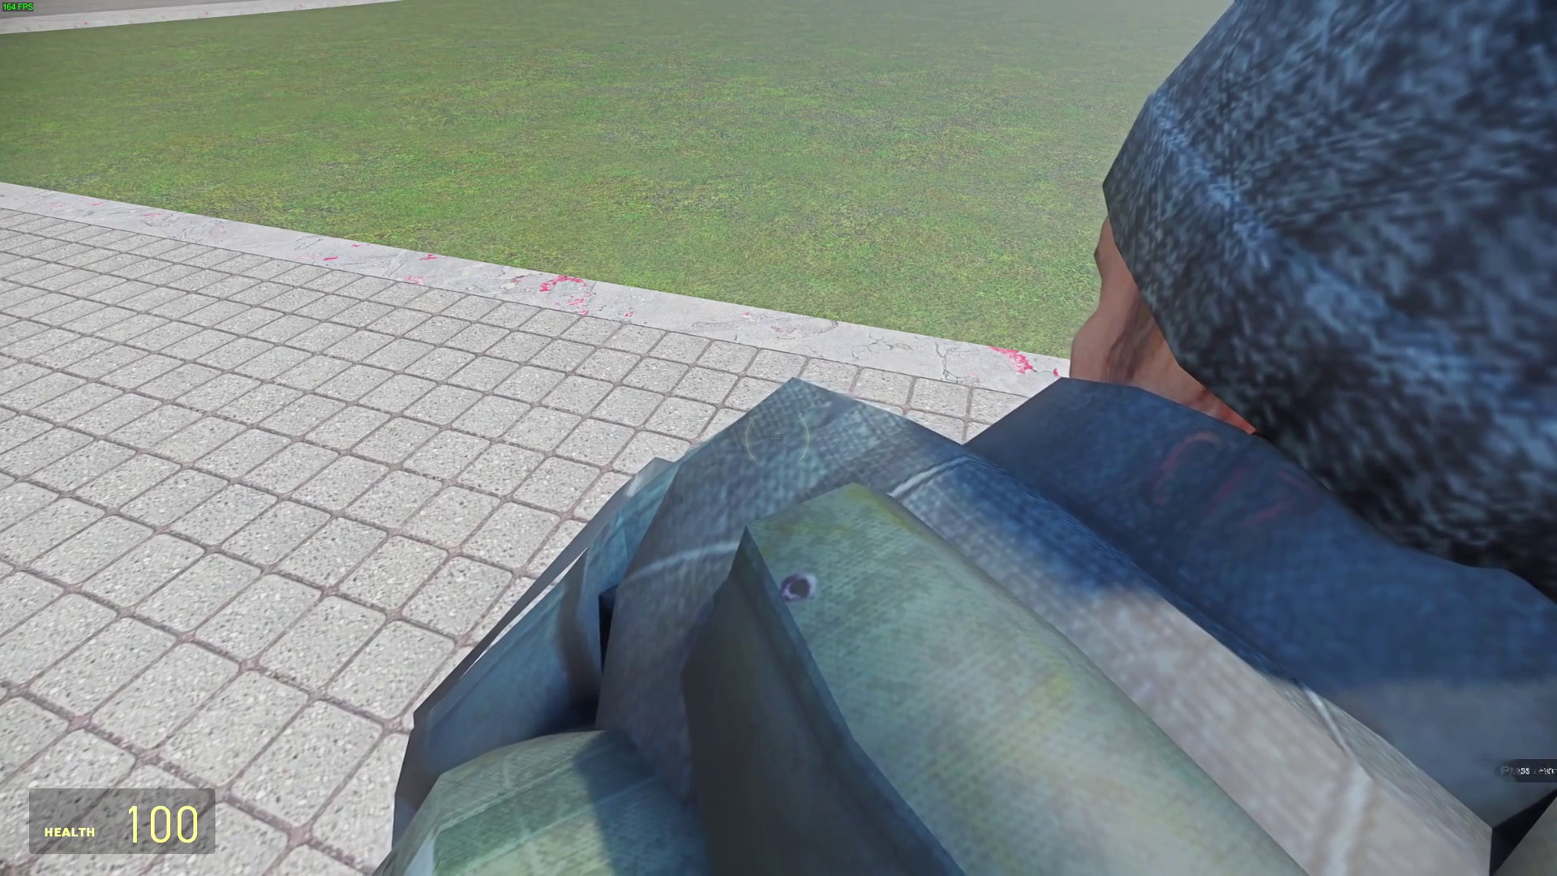
Step: Open the RTX Remix texture categorization and inspect the weapon textures' category options
key("alt+x")
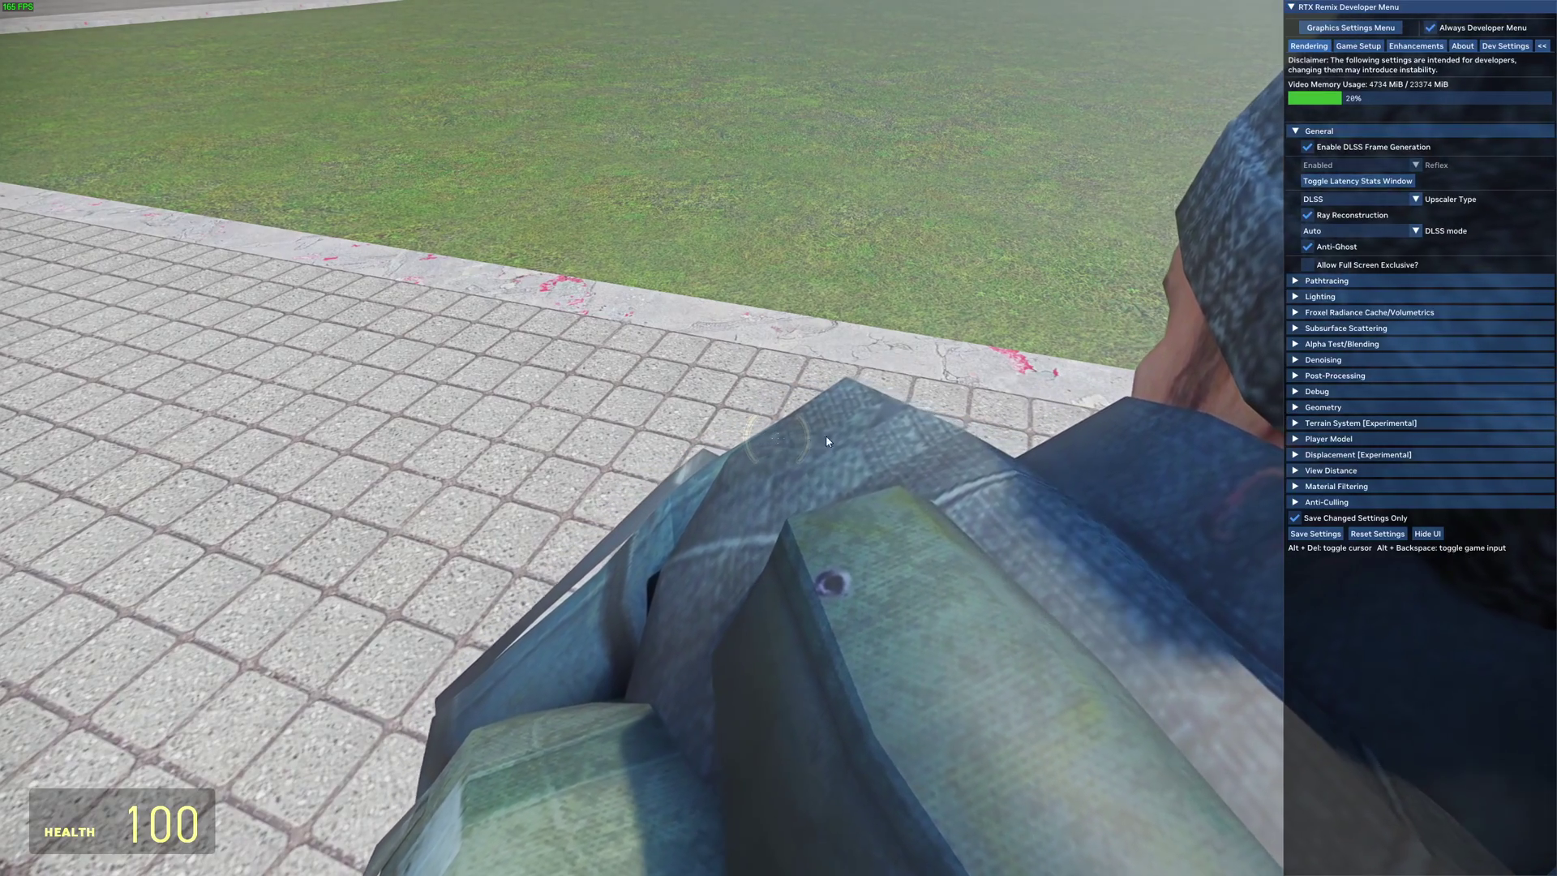
left_click(1378, 48)
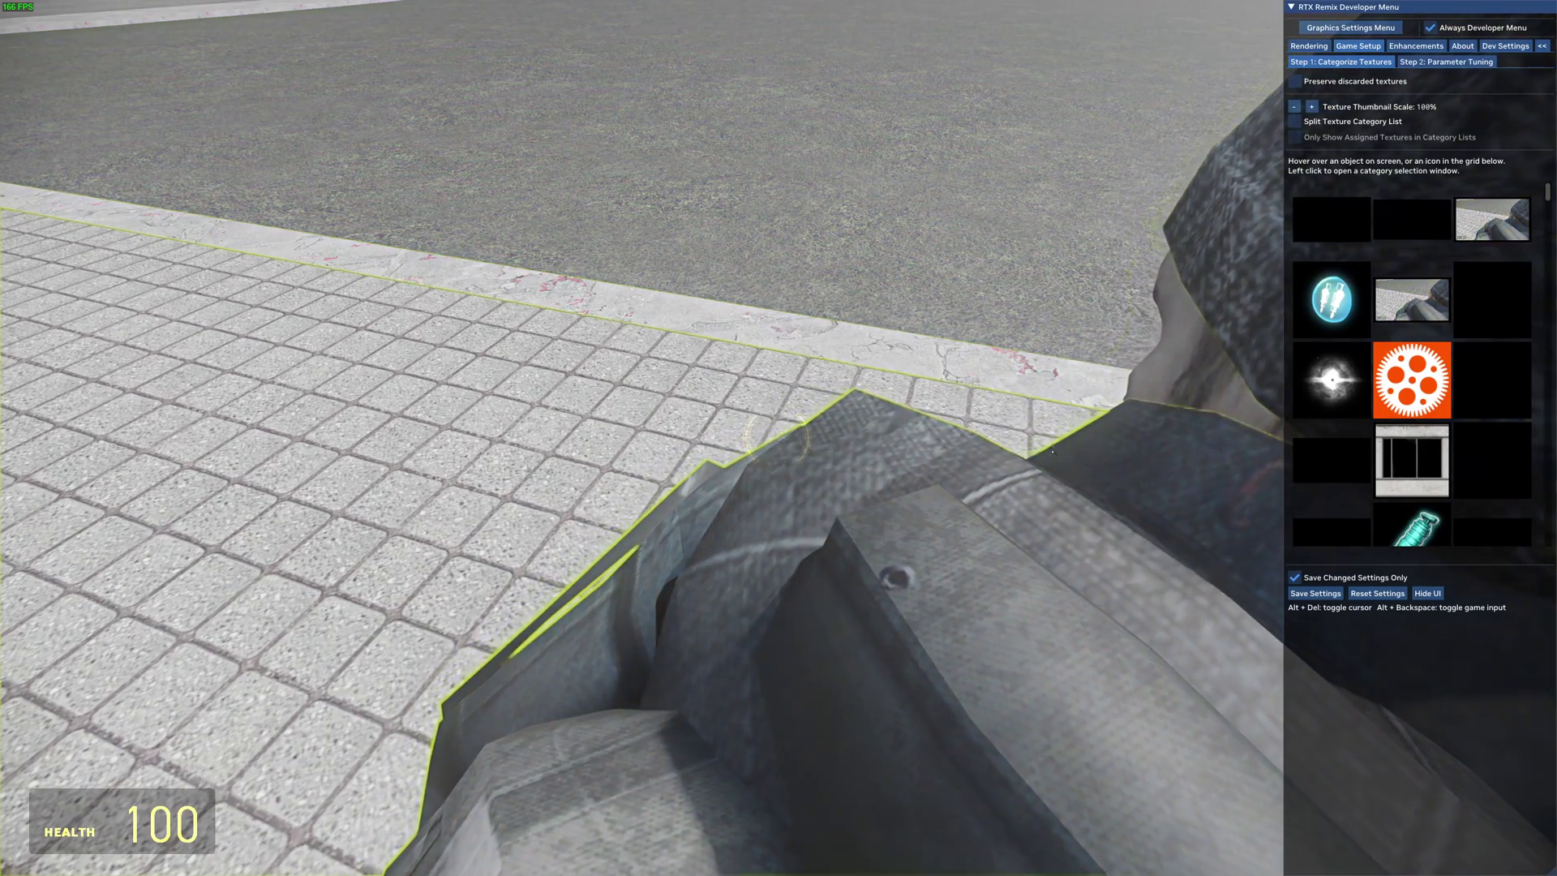
left_click(1018, 507)
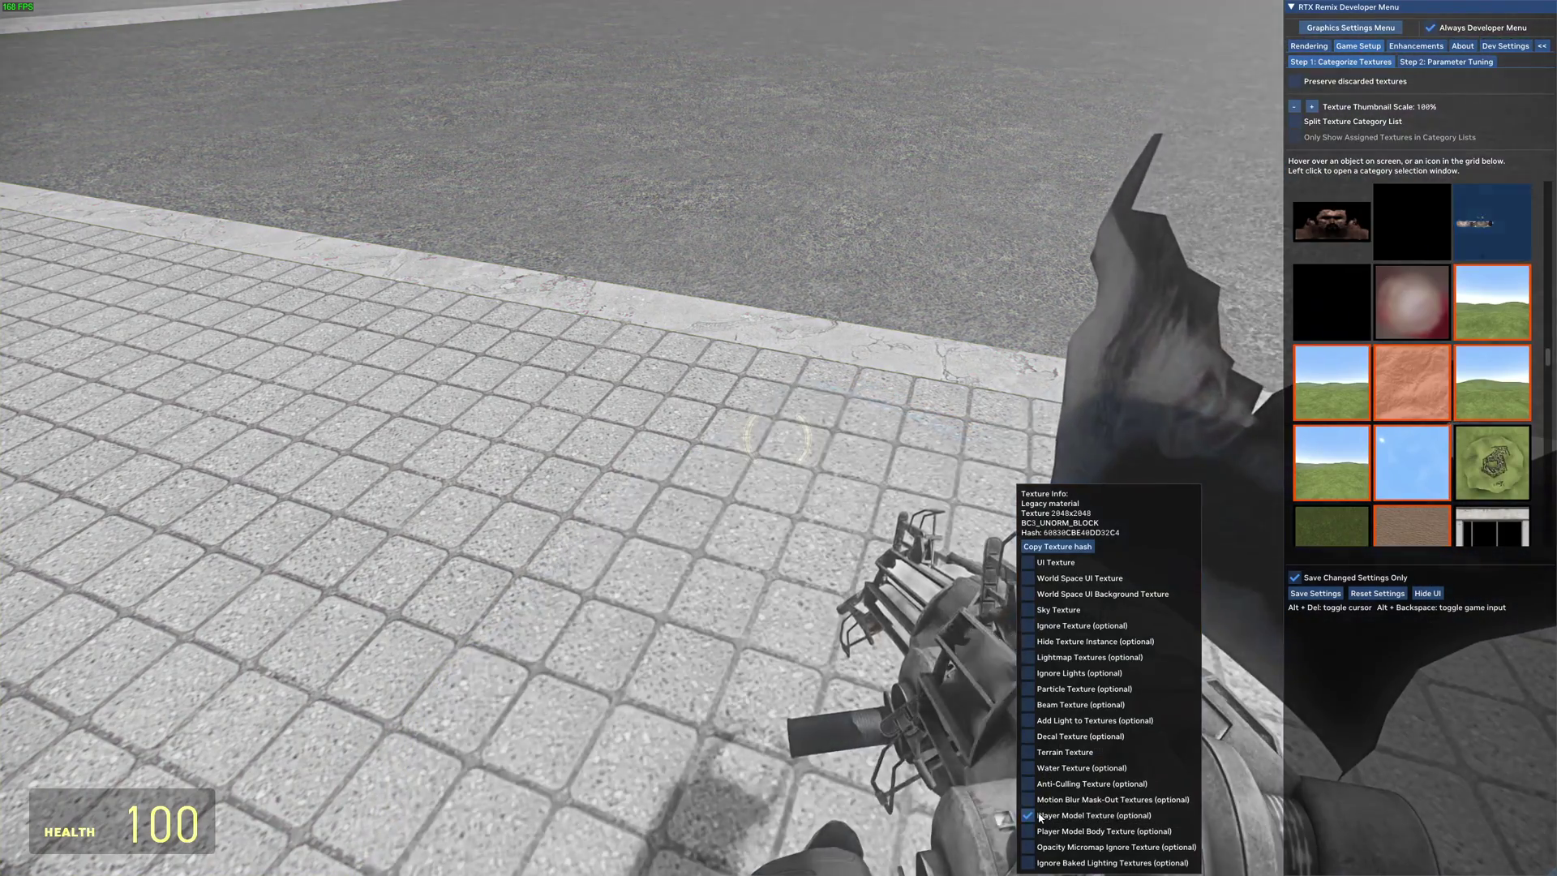
left_click(1174, 386)
left_click(1175, 385)
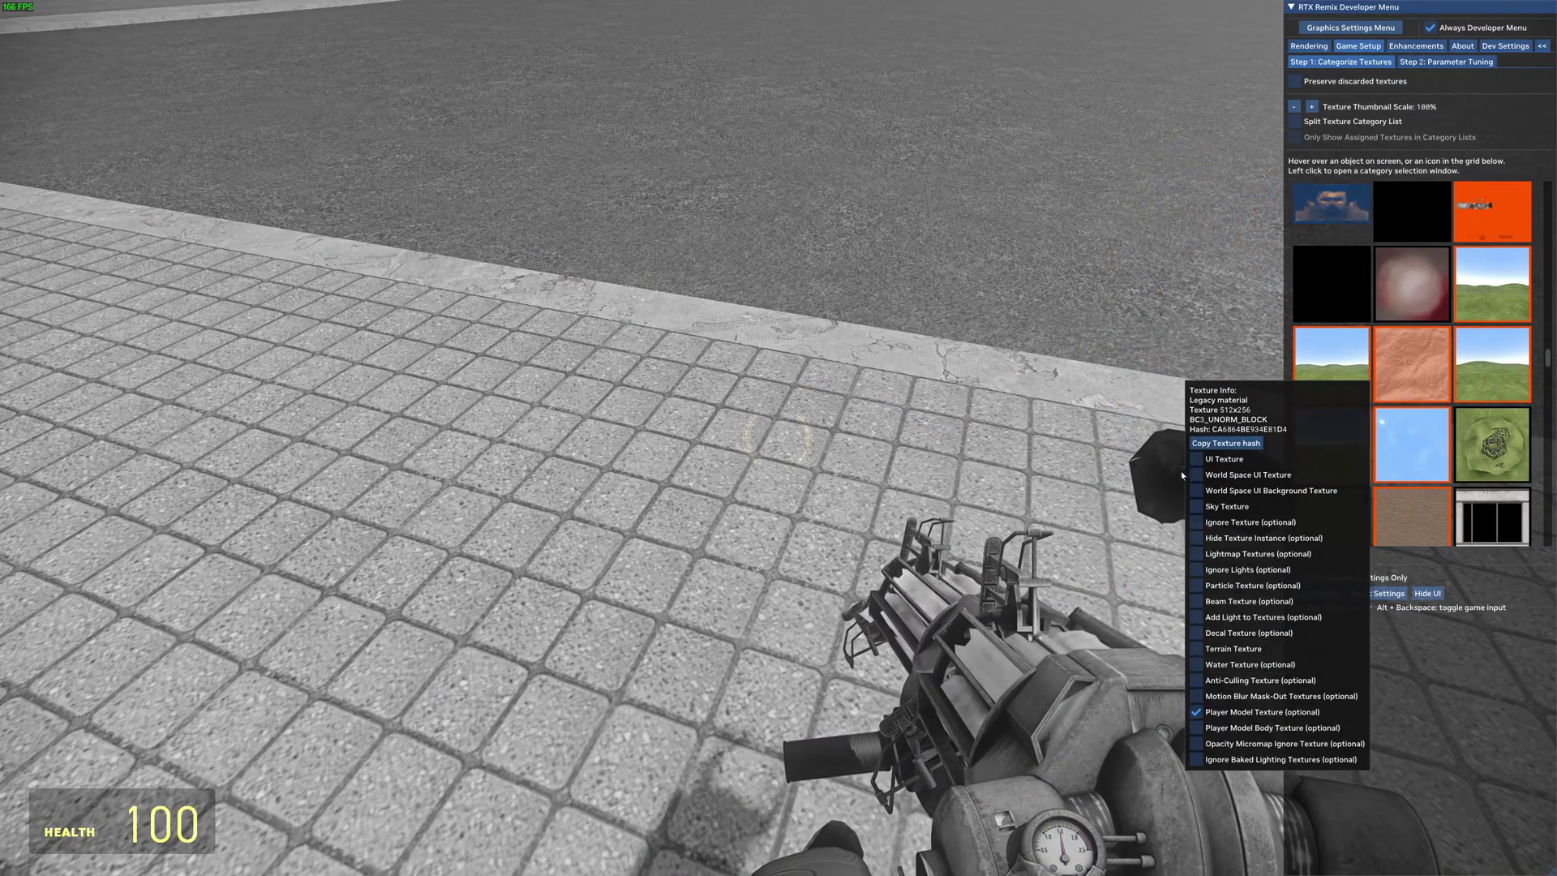
Step: Mark the gun's blue part as a Player Model Texture and dismiss the category choices
left_click(1178, 473)
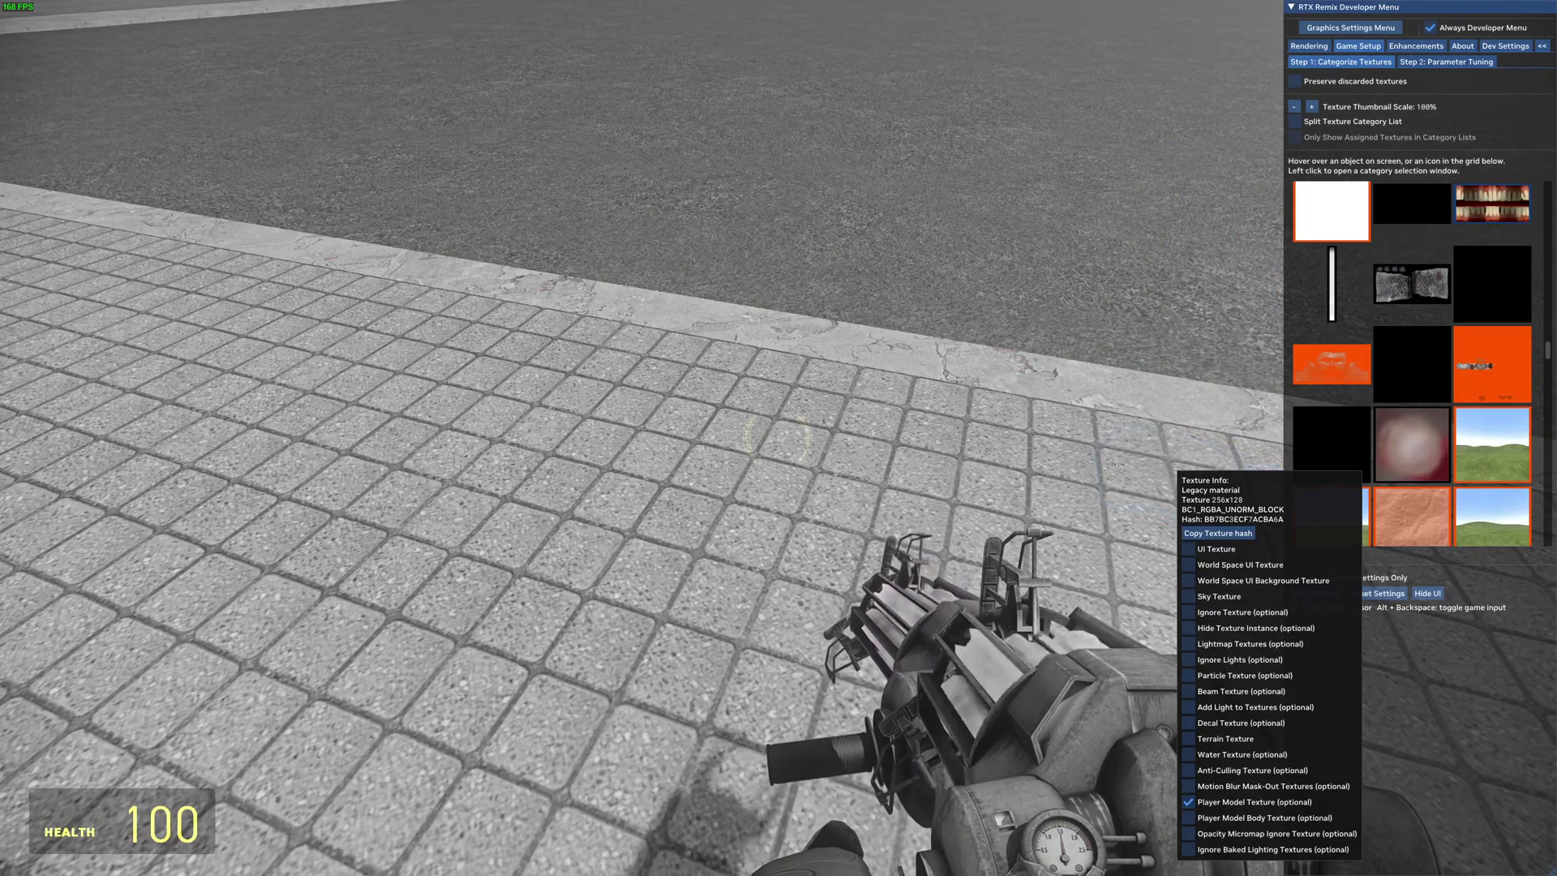
left_click(1152, 341)
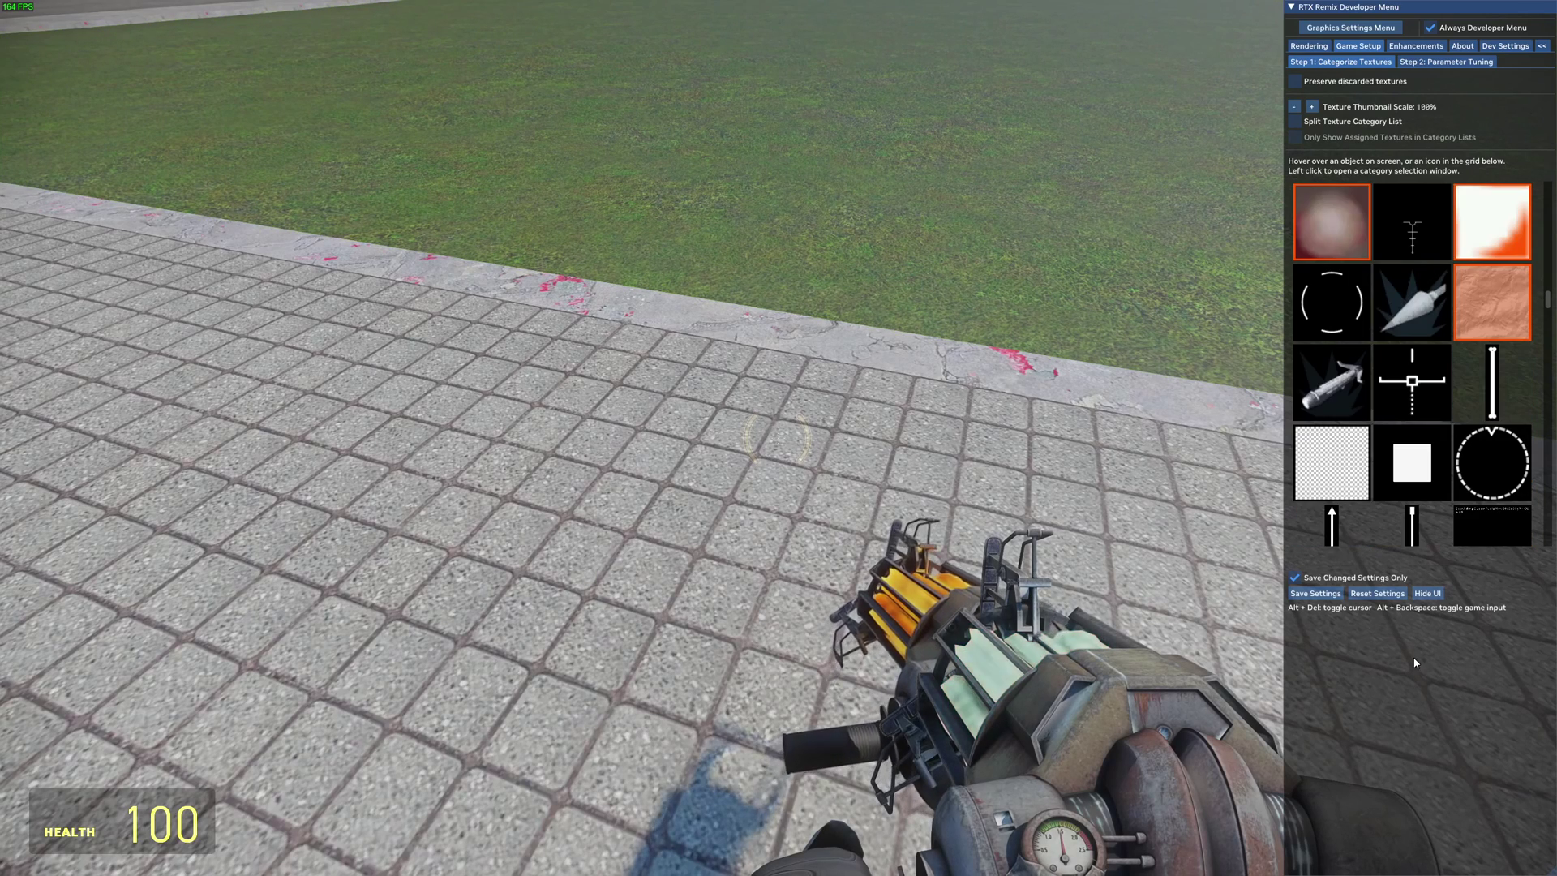
left_click(892, 487)
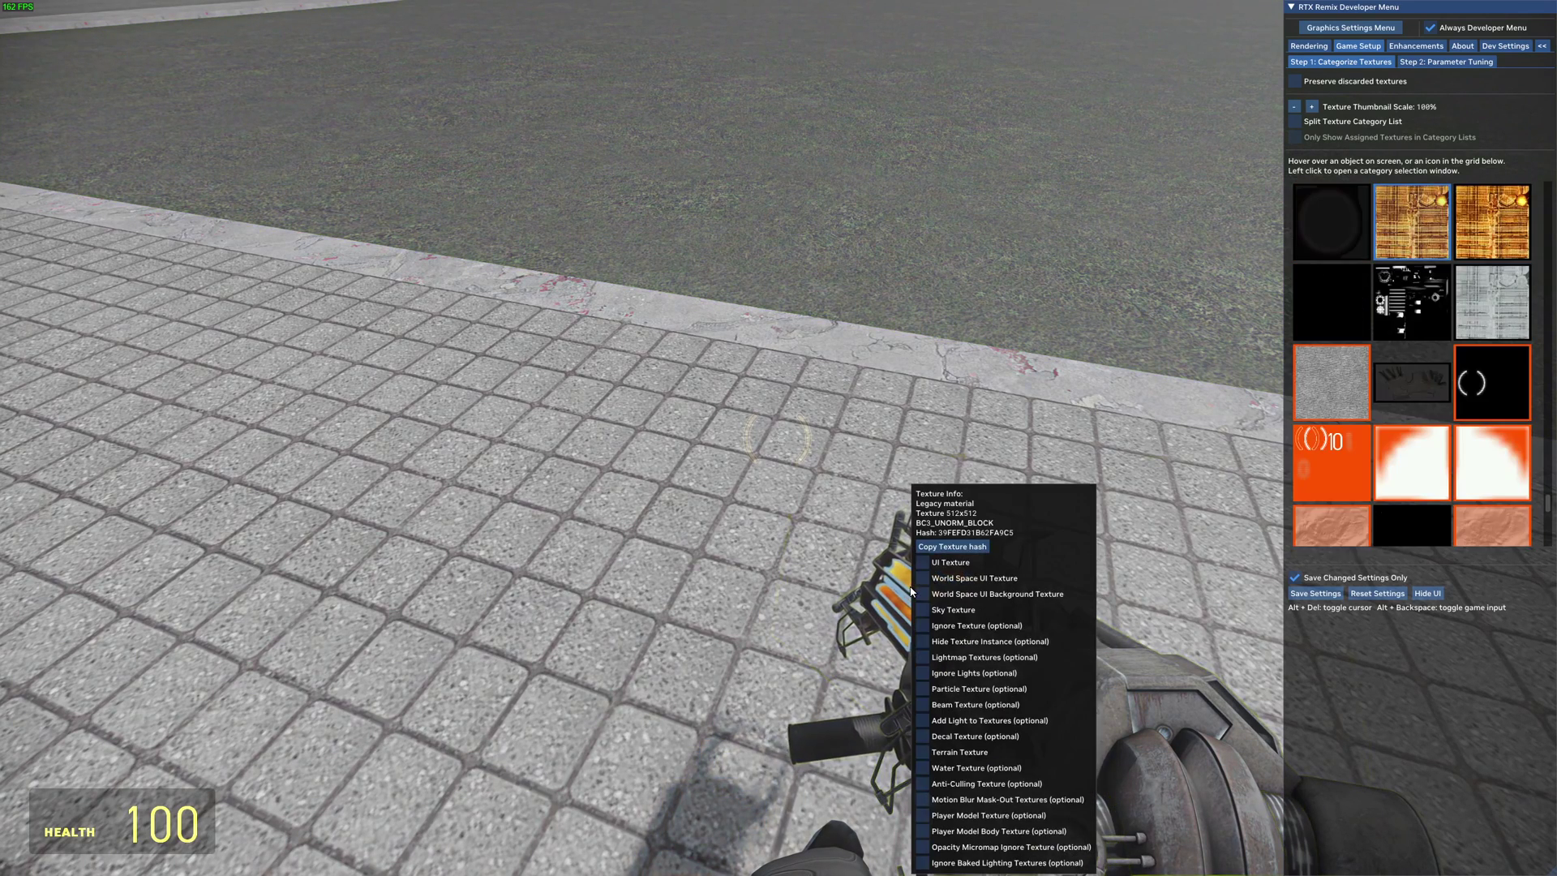
left_click(935, 815)
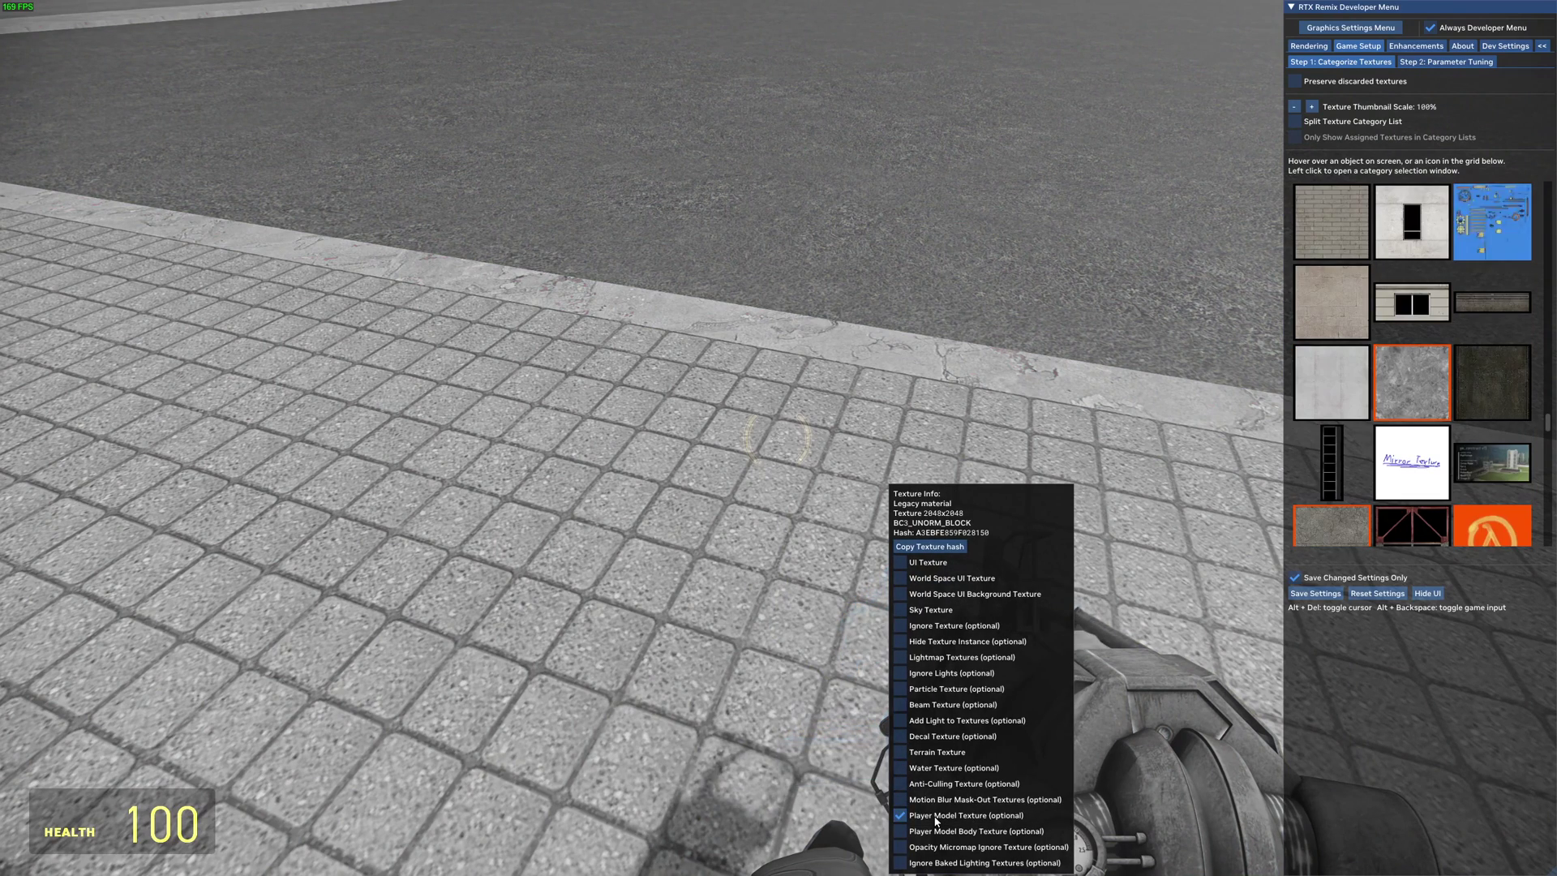
key("Escape")
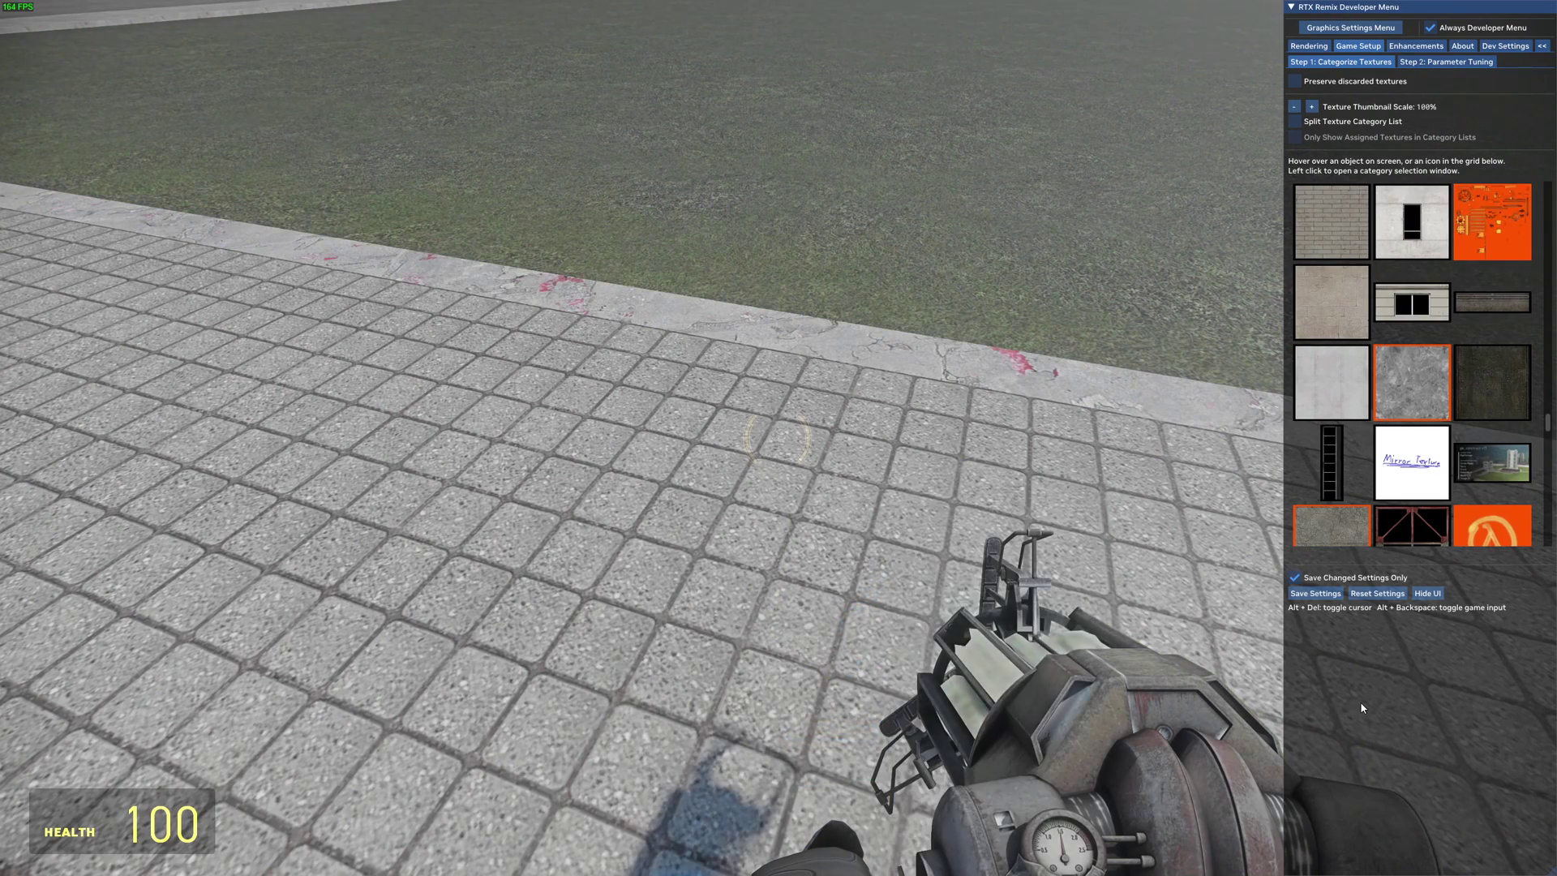
Step: Close the Remix menu and walk along the paved path up to the camo wall
key("alt+x")
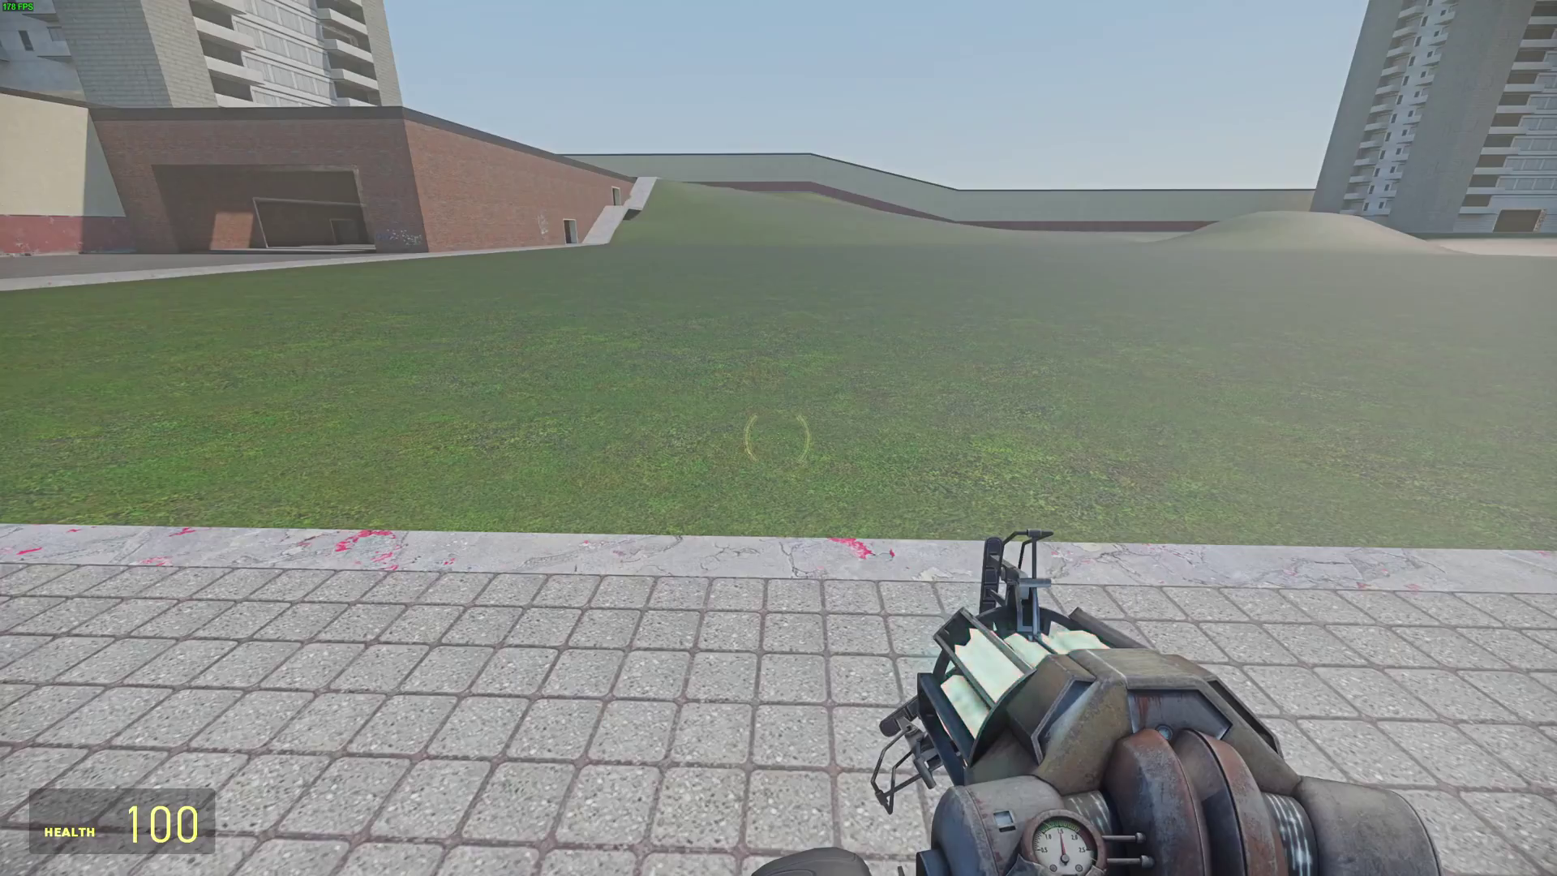
key("w")
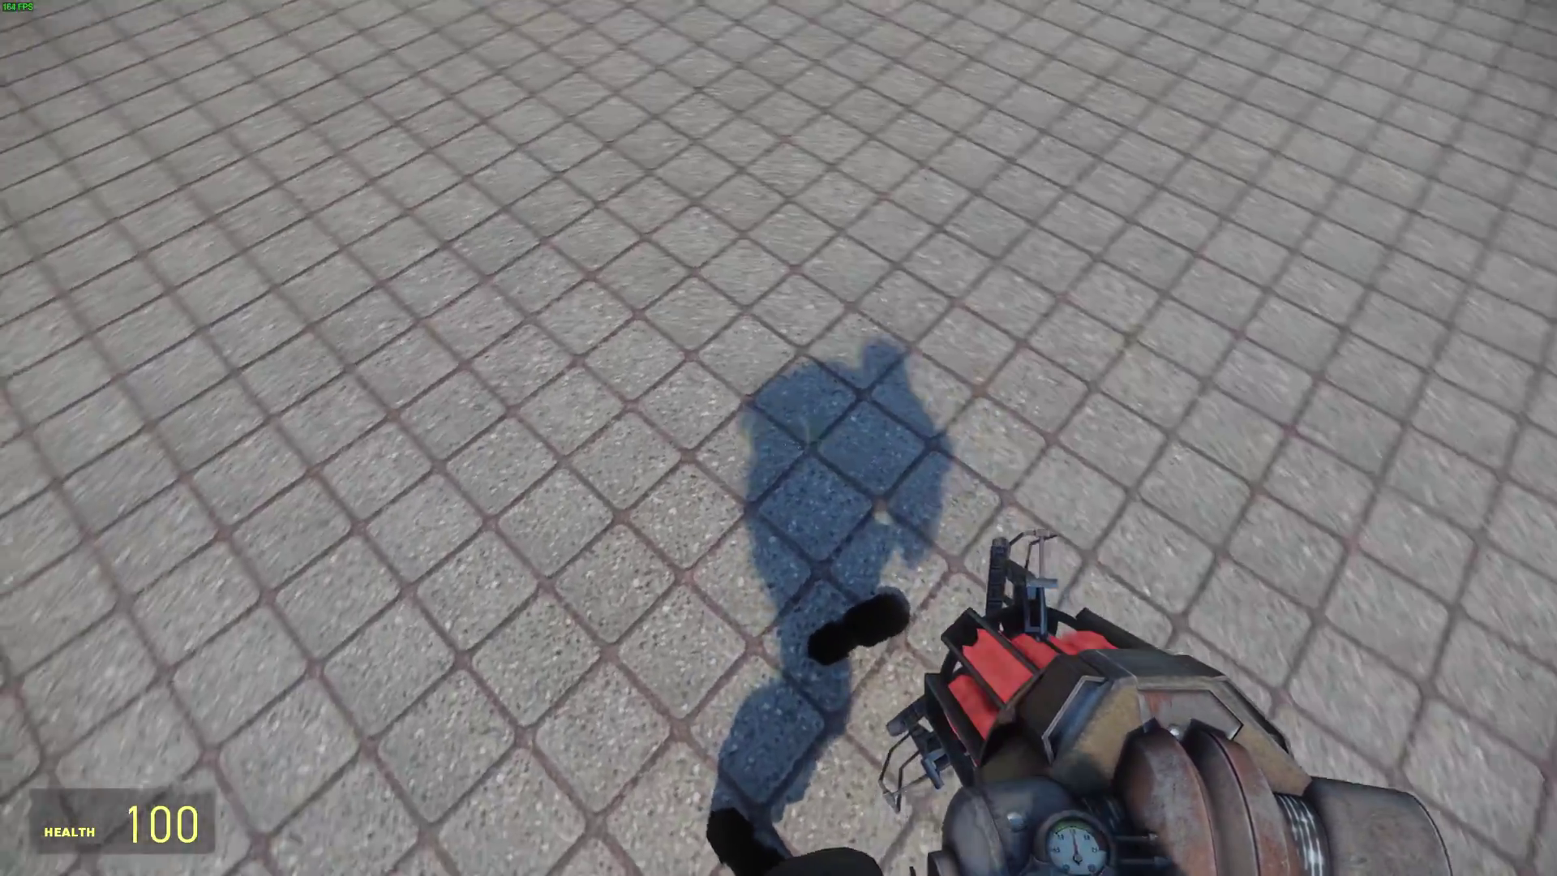
key("w")
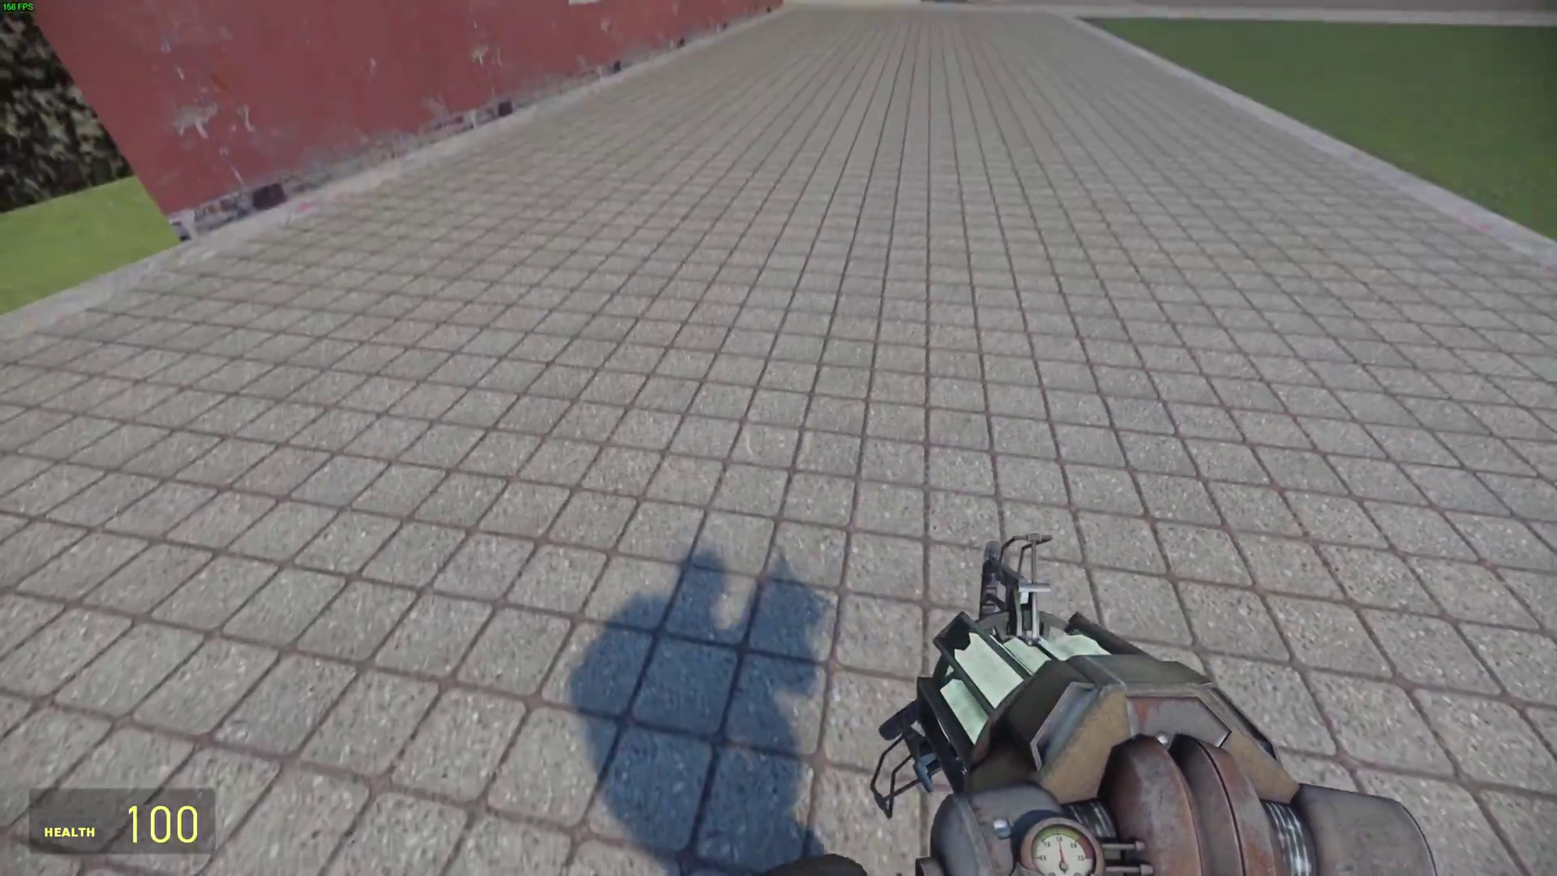
key("w")
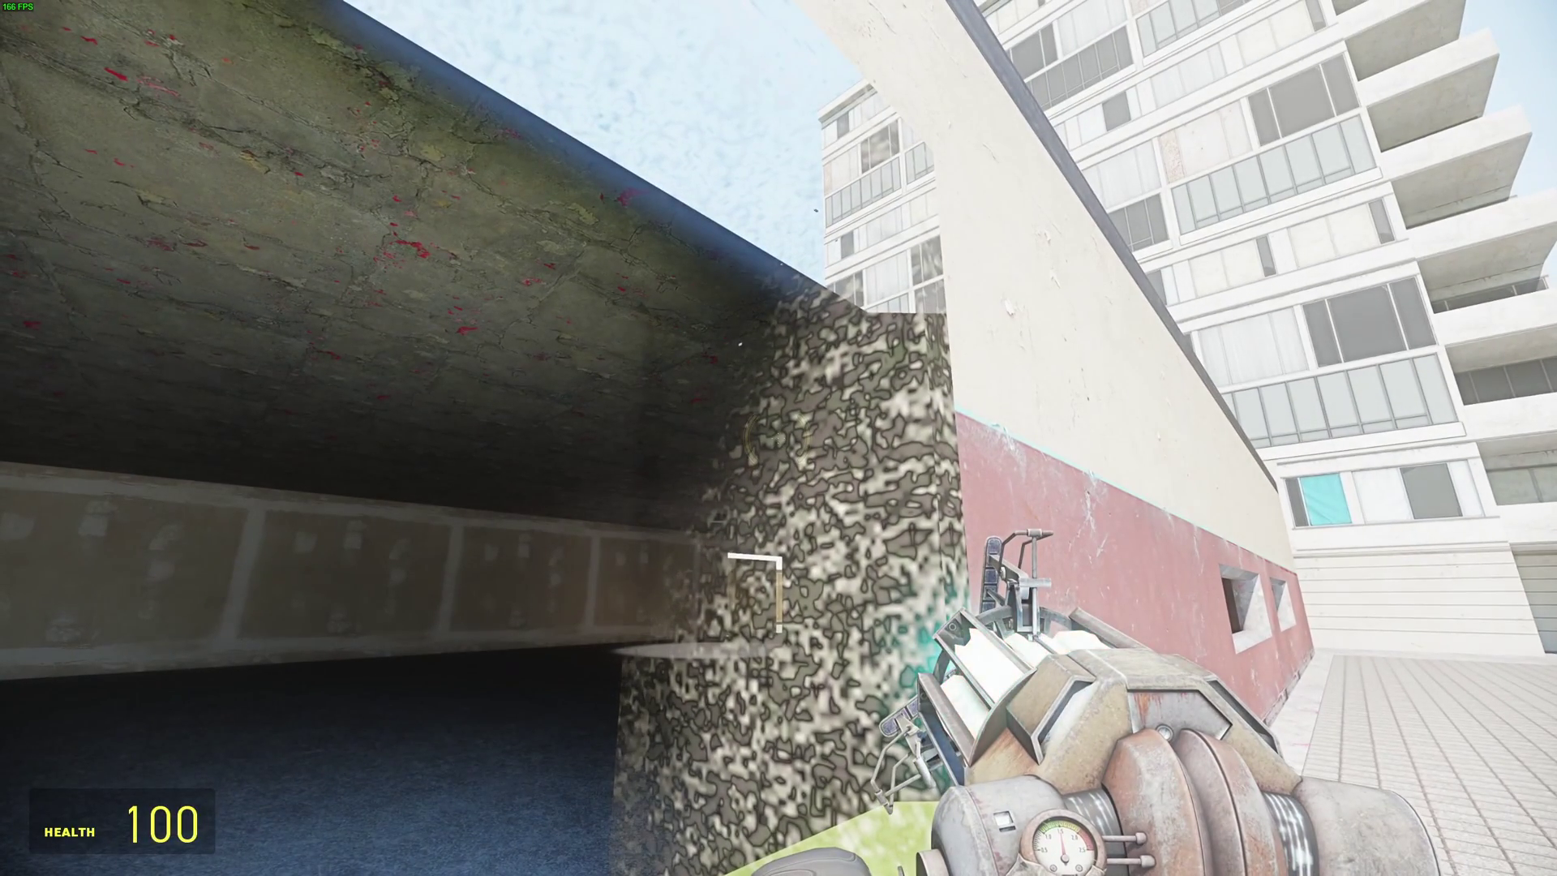
Step: Set the camo wall texture to Ignore Texture in RTX Remix and save the settings
key("alt+x")
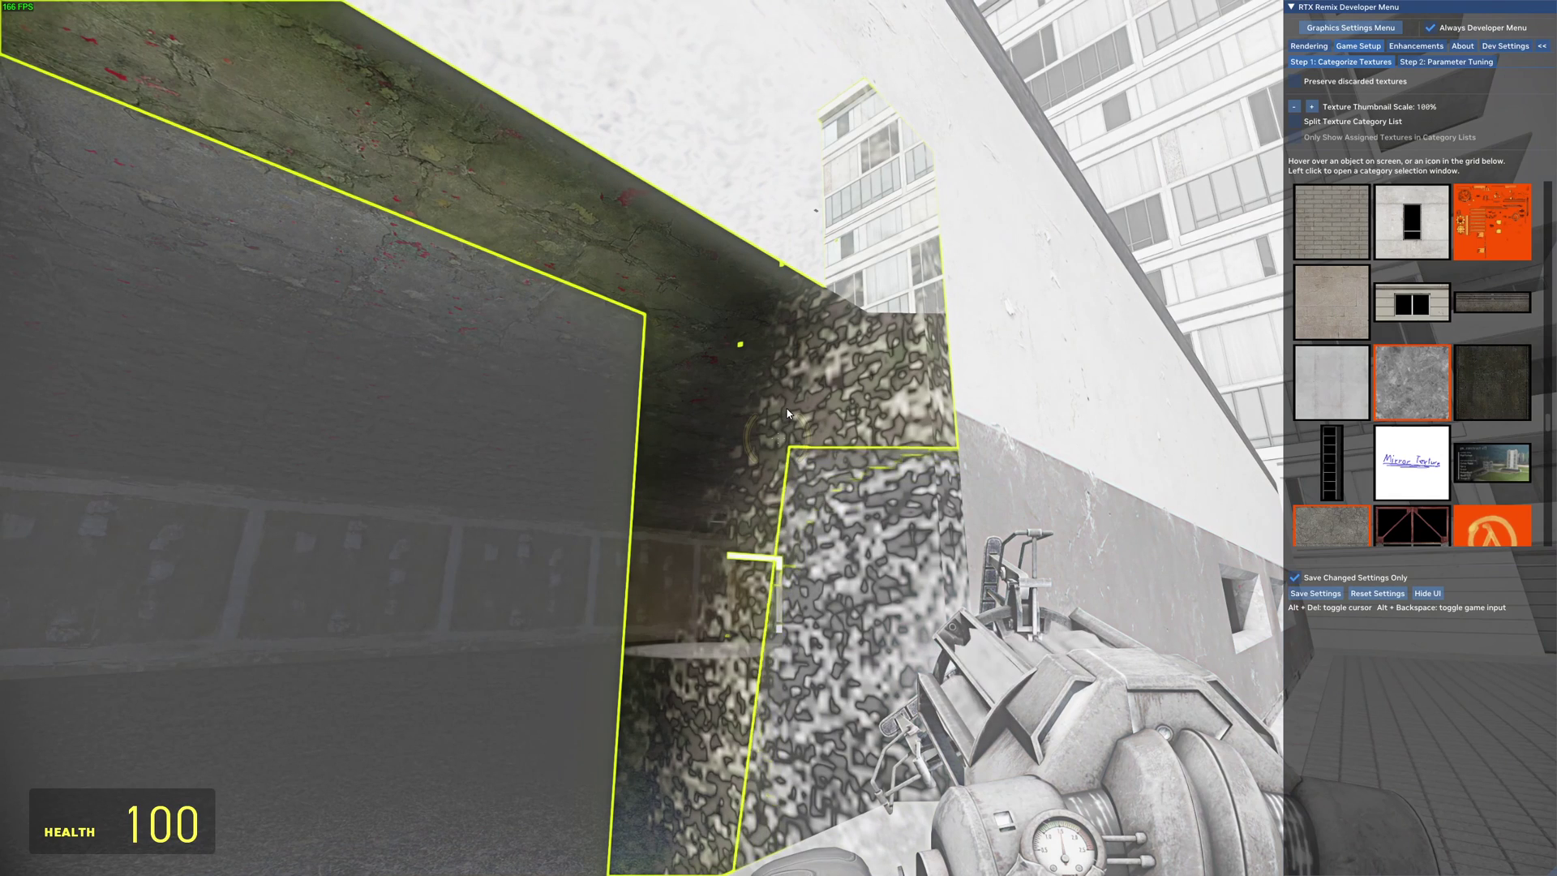
left_click(786, 413)
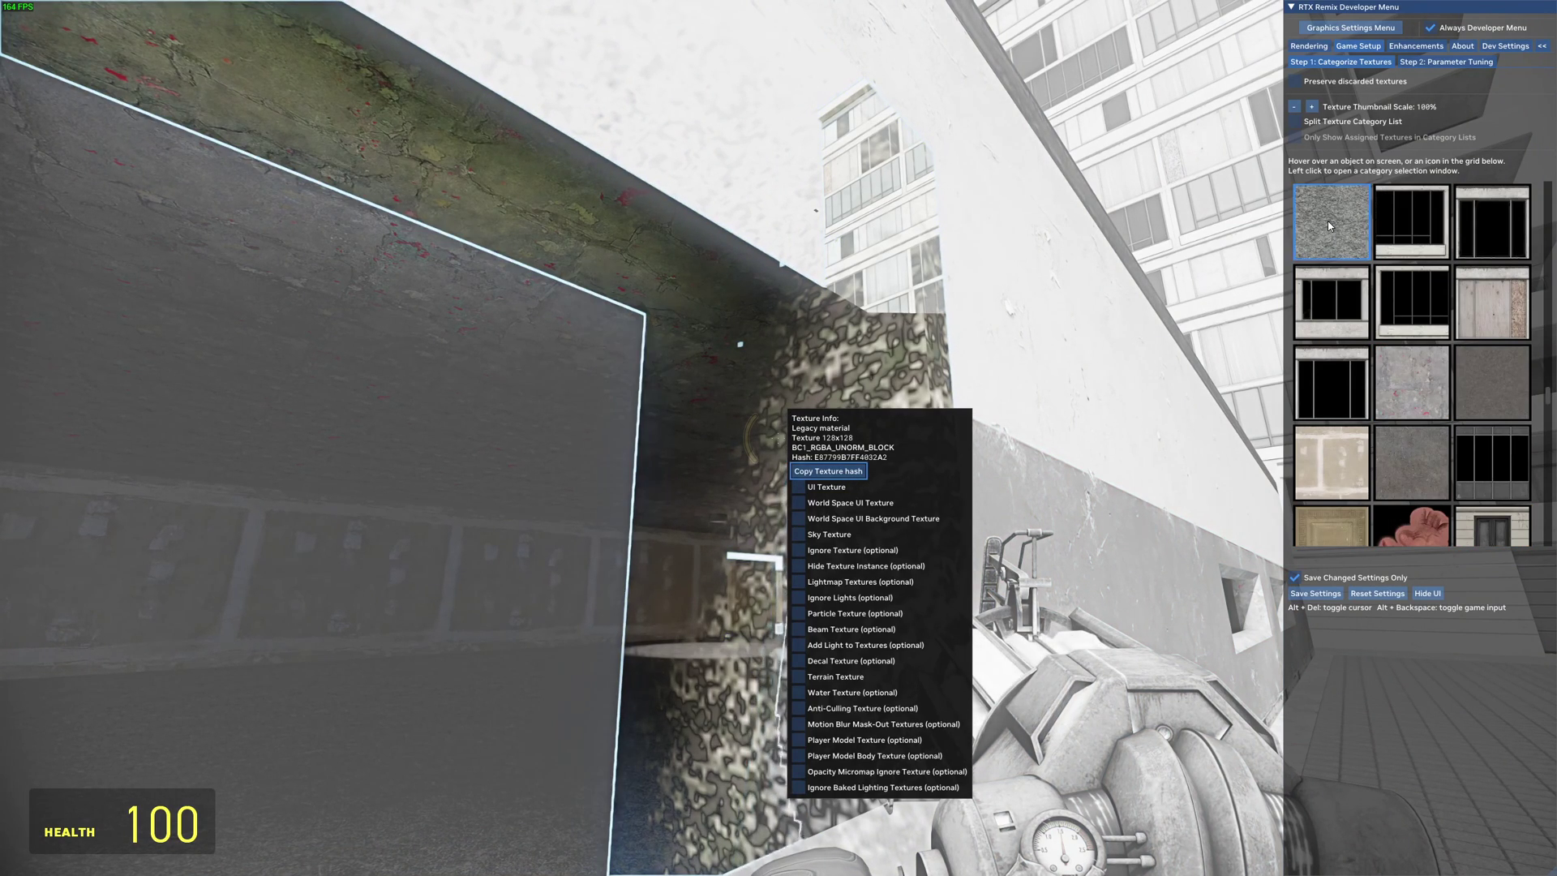
left_click(881, 552)
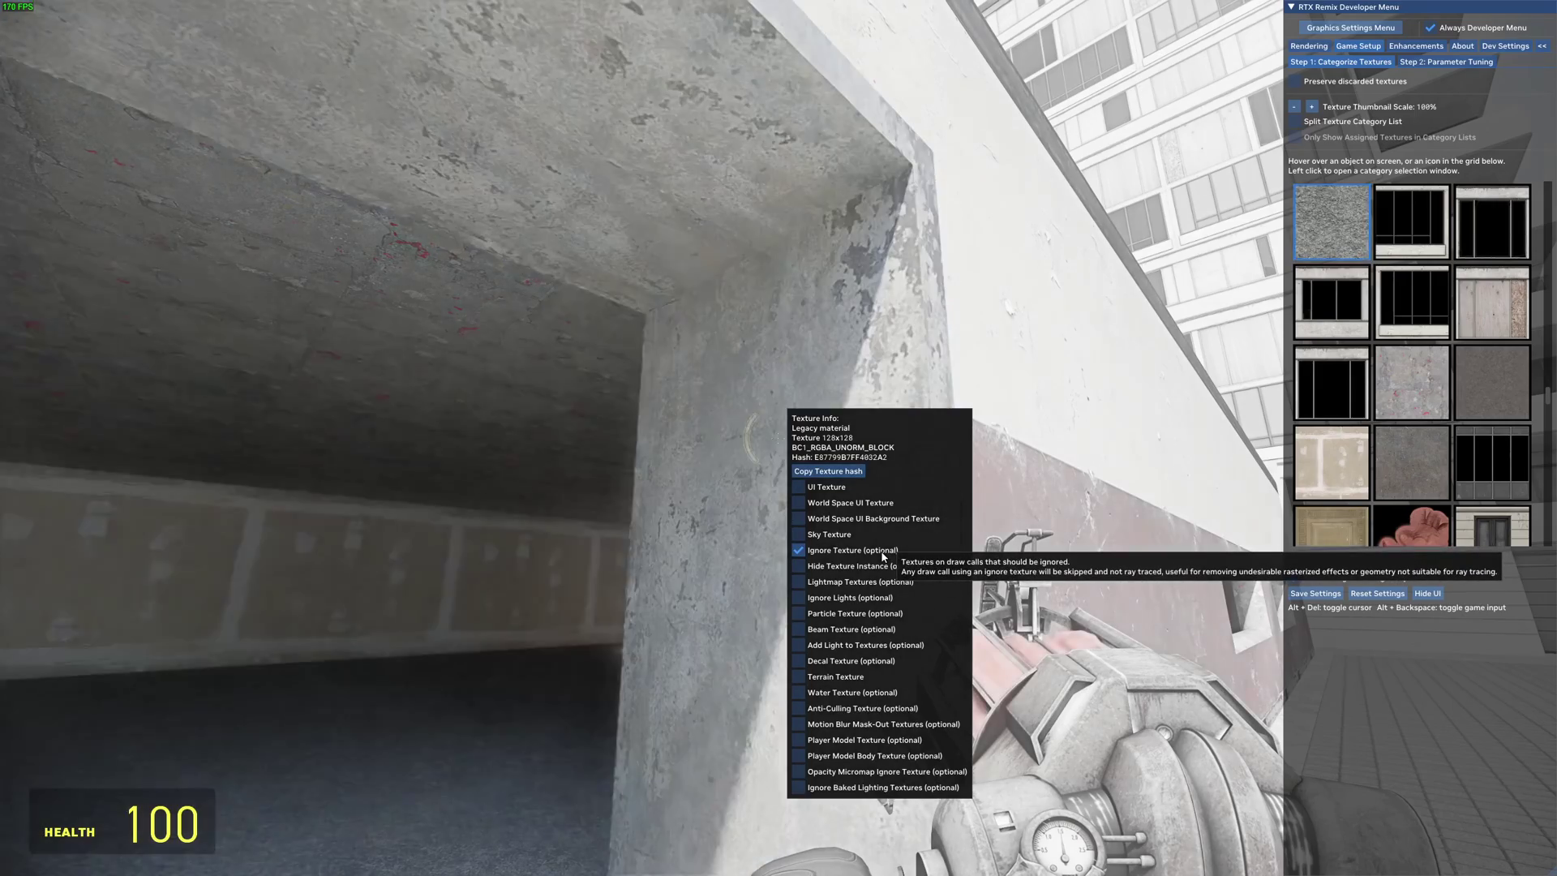
left_click(1298, 594)
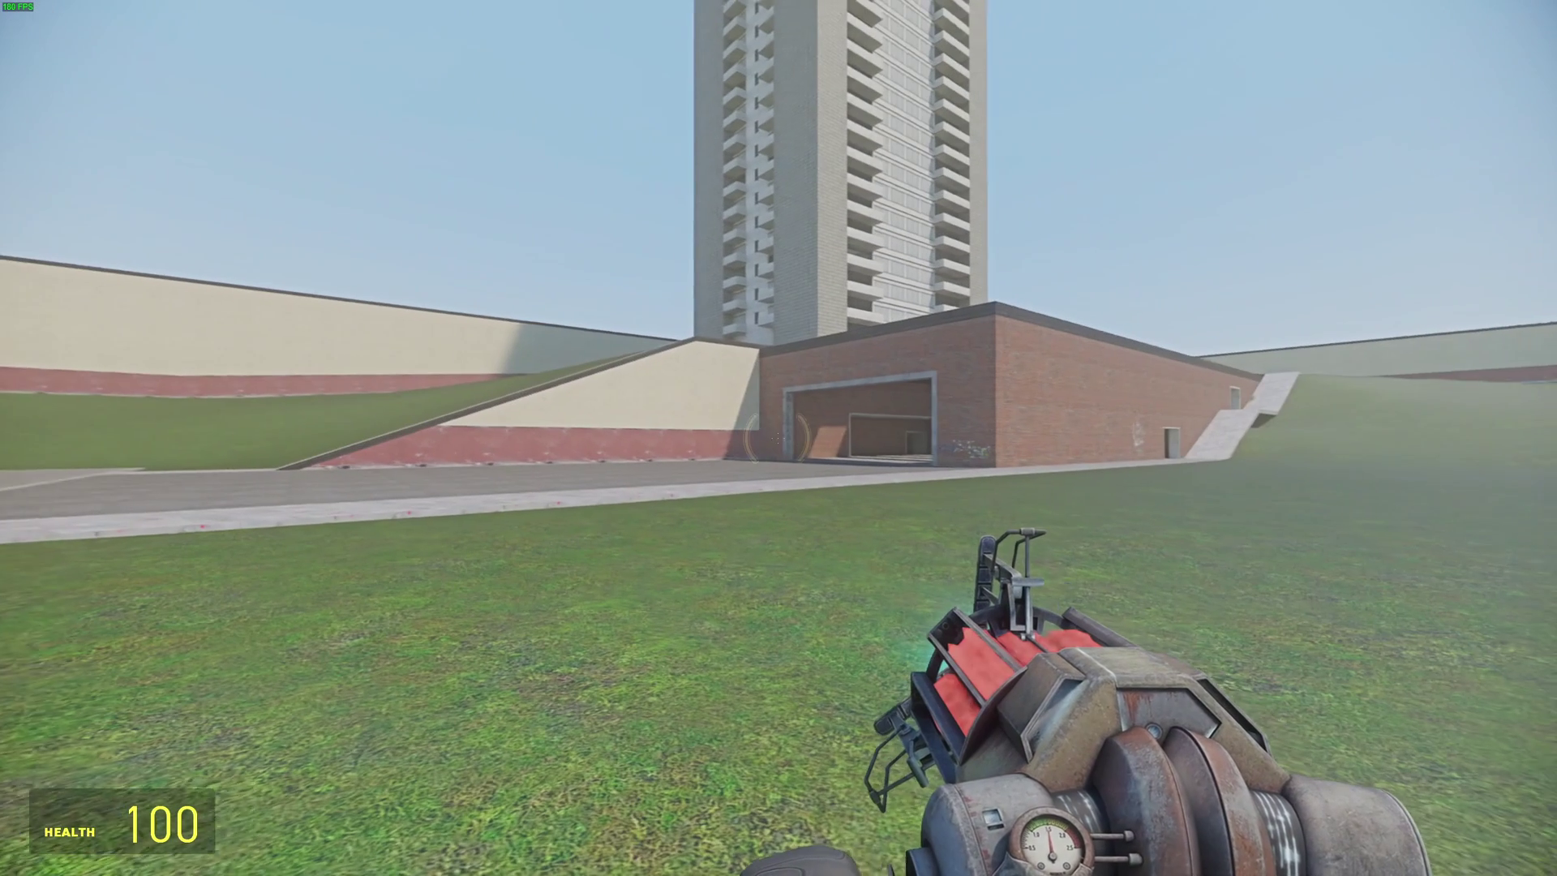